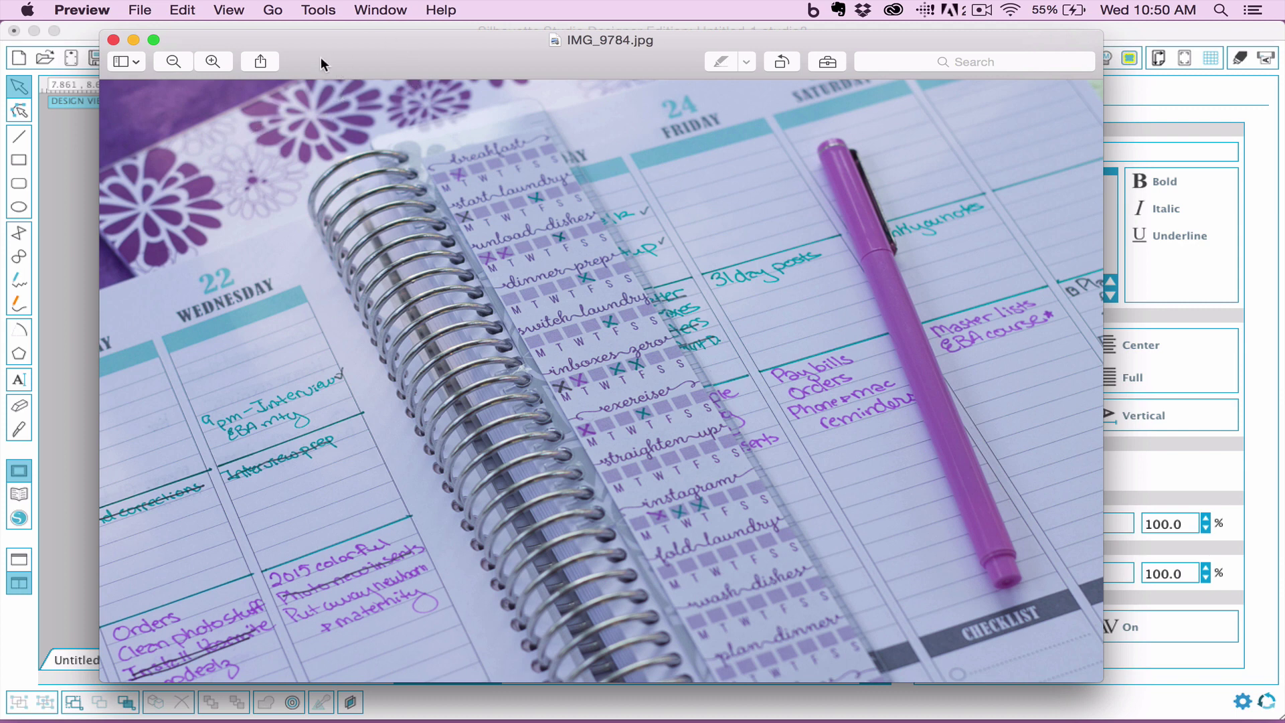
Bring the Silhouette Studio make bed/brush teeth bookmark design back in front of Preview
left_click(61, 170)
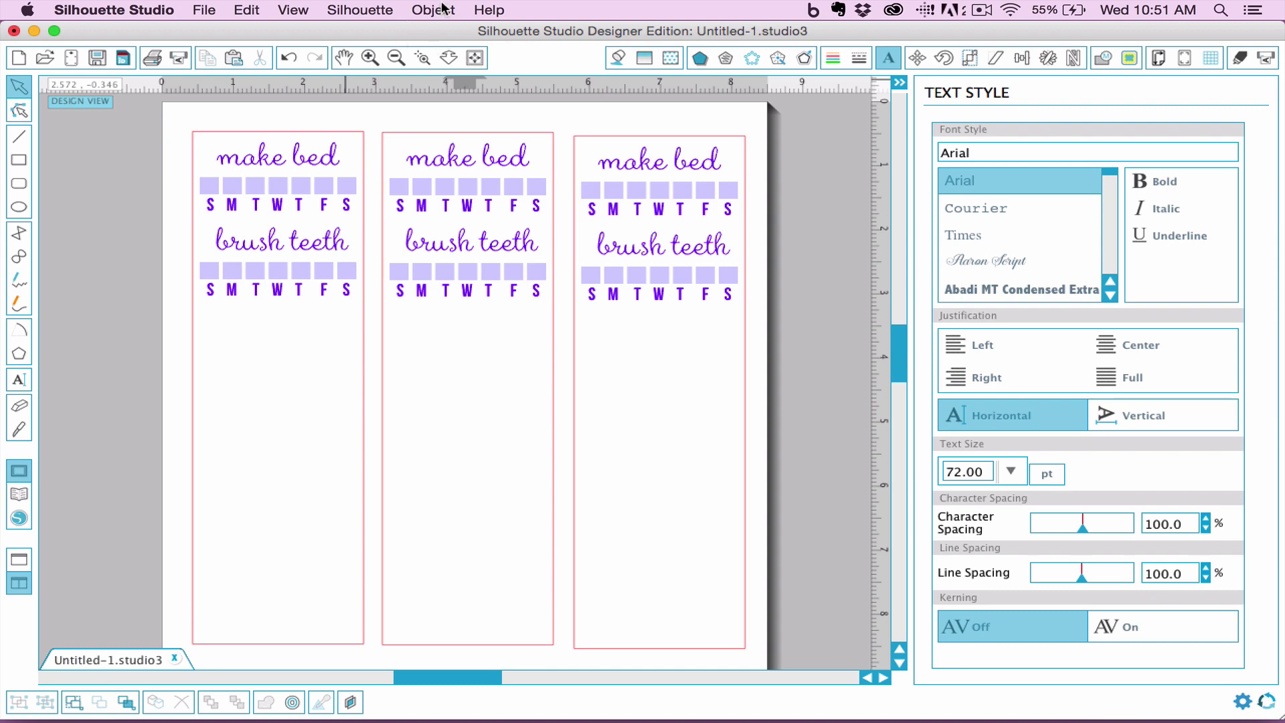
Create a new blank document with a Letter 8.5 × 11 in portrait page
left_click(202, 11)
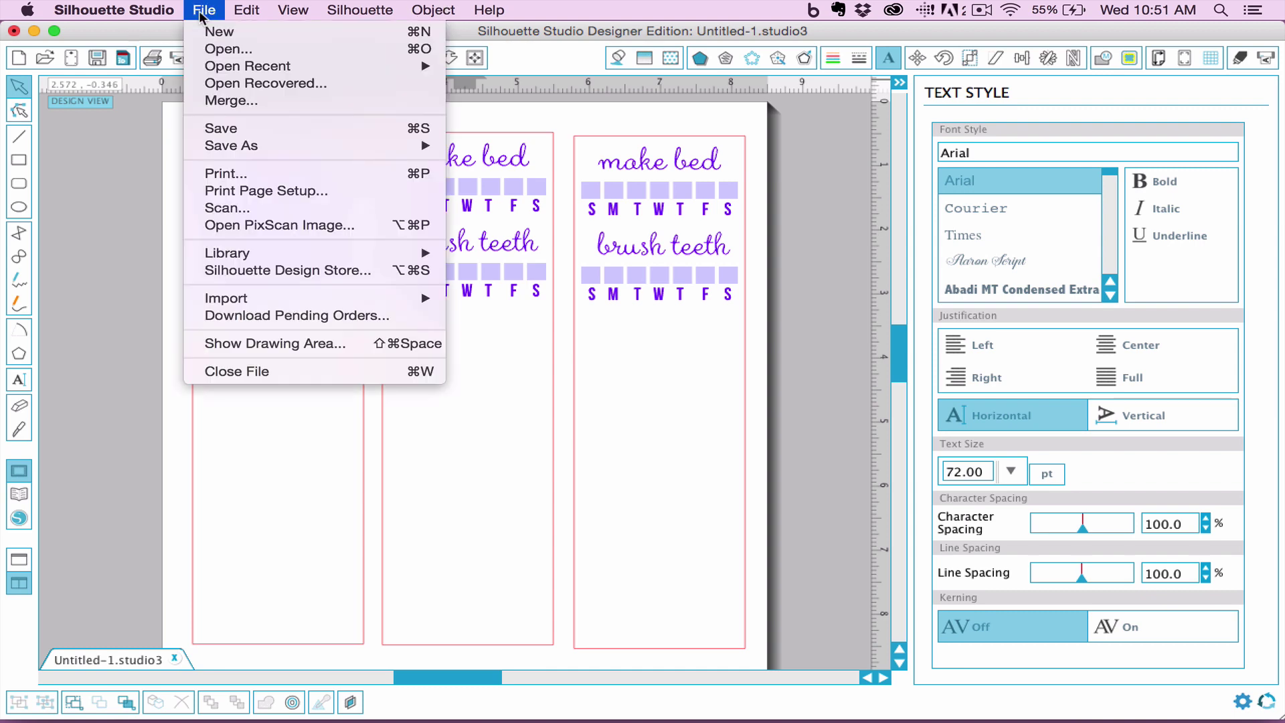
left_click(208, 33)
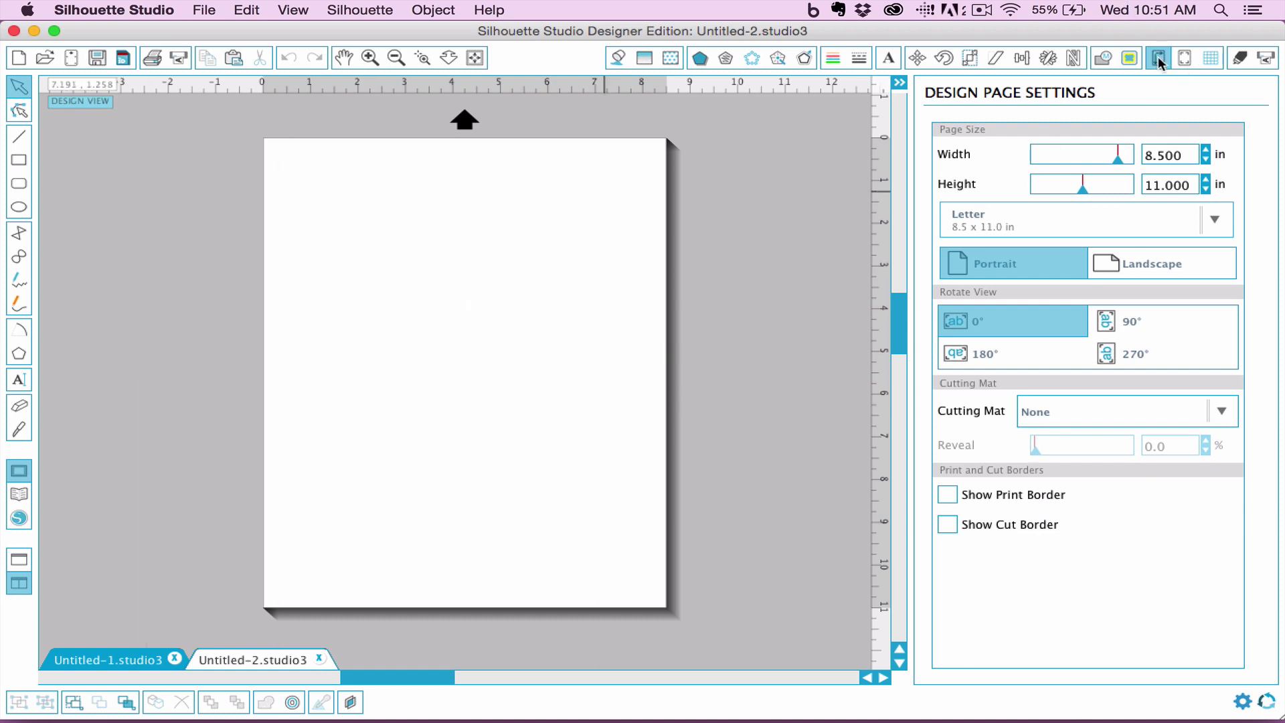
left_click(1215, 220)
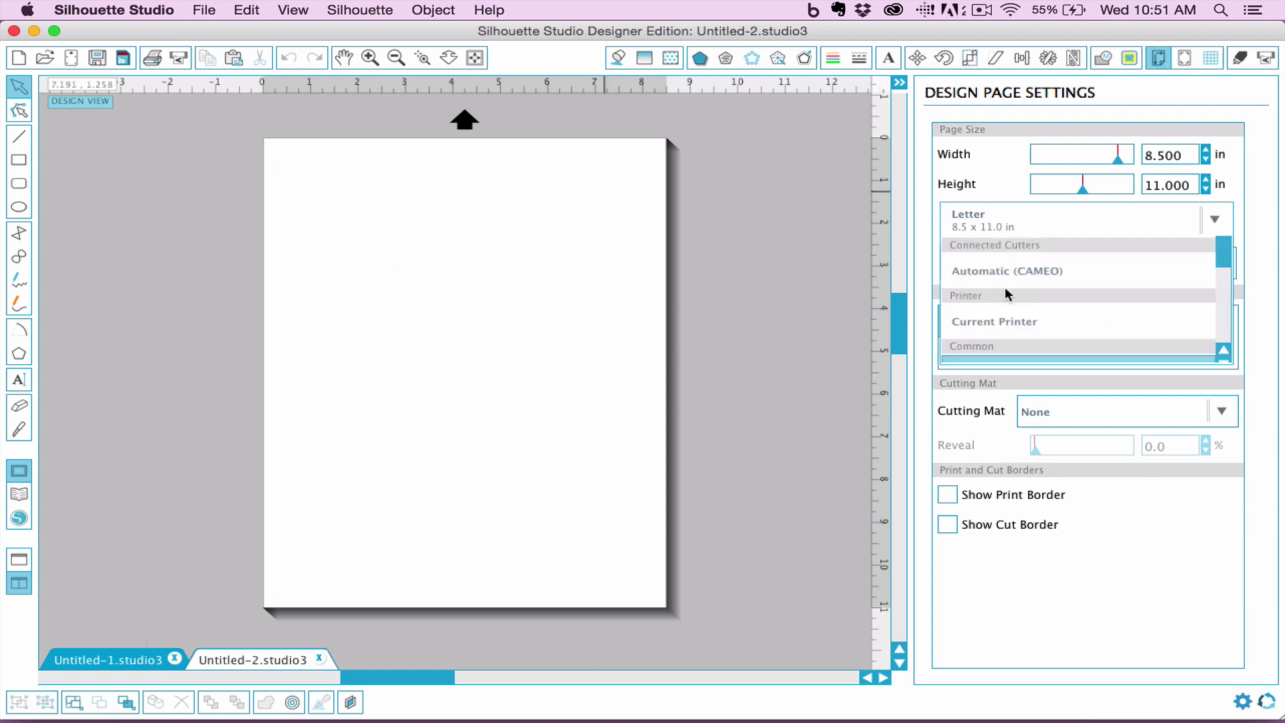
scroll(1005, 322, "down", 3)
scroll(1001, 307, "up", 3)
scroll(997, 299, "down", 1)
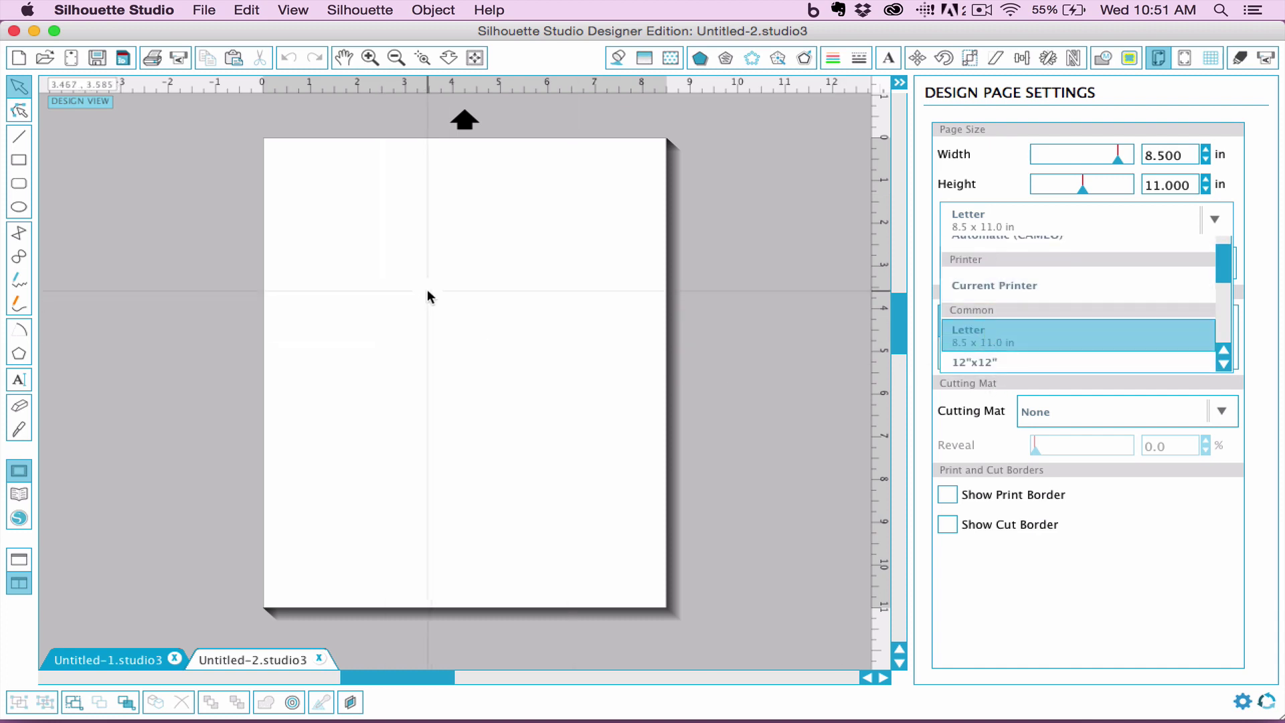
left_click(427, 289)
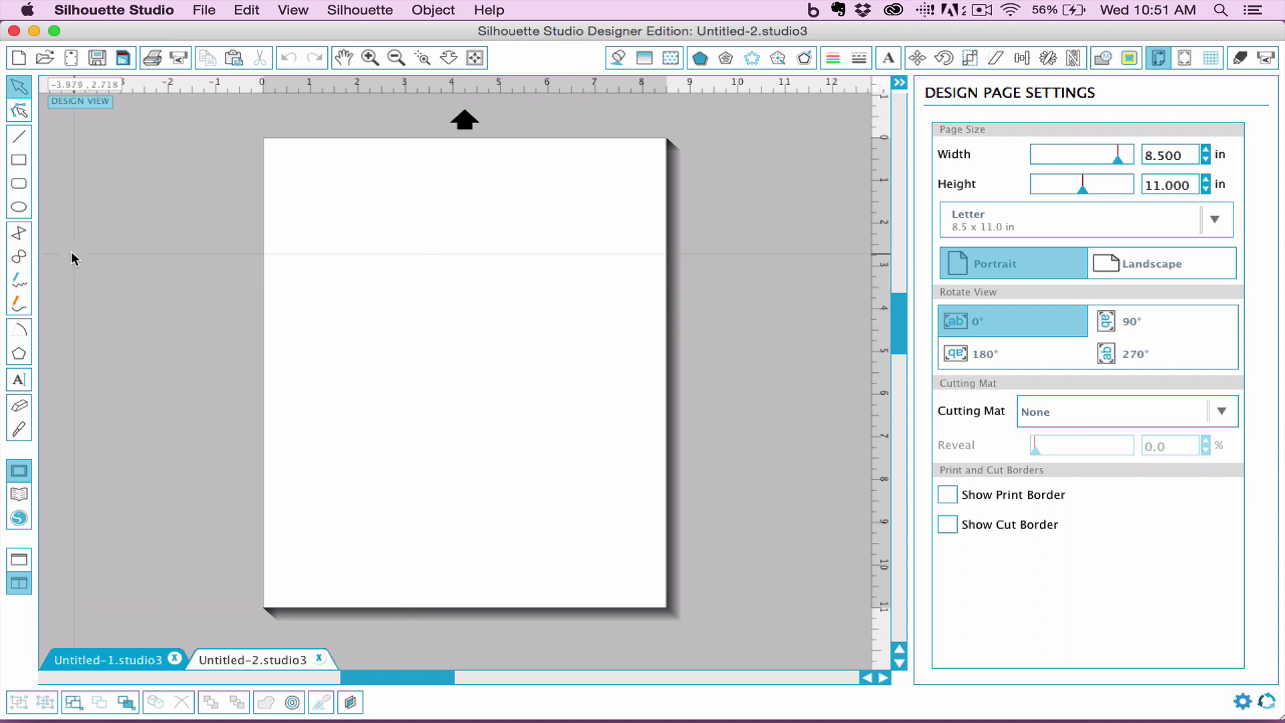
Draw a tall rectangle on the left side of the page and select it
left_click(20, 160)
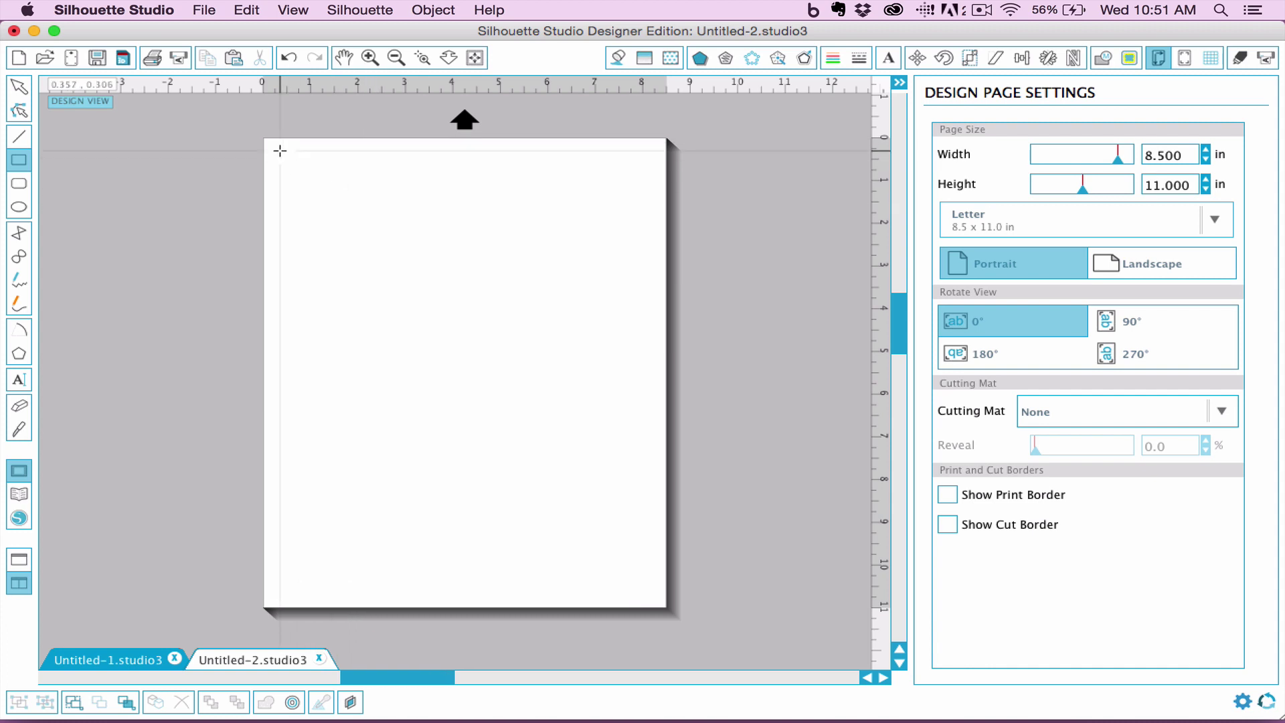
mouse_move(280, 151)
left_mouse_down()
mouse_move(425, 505)
mouse_move(415, 531)
mouse_move(404, 452)
mouse_move(406, 485)
left_mouse_up()
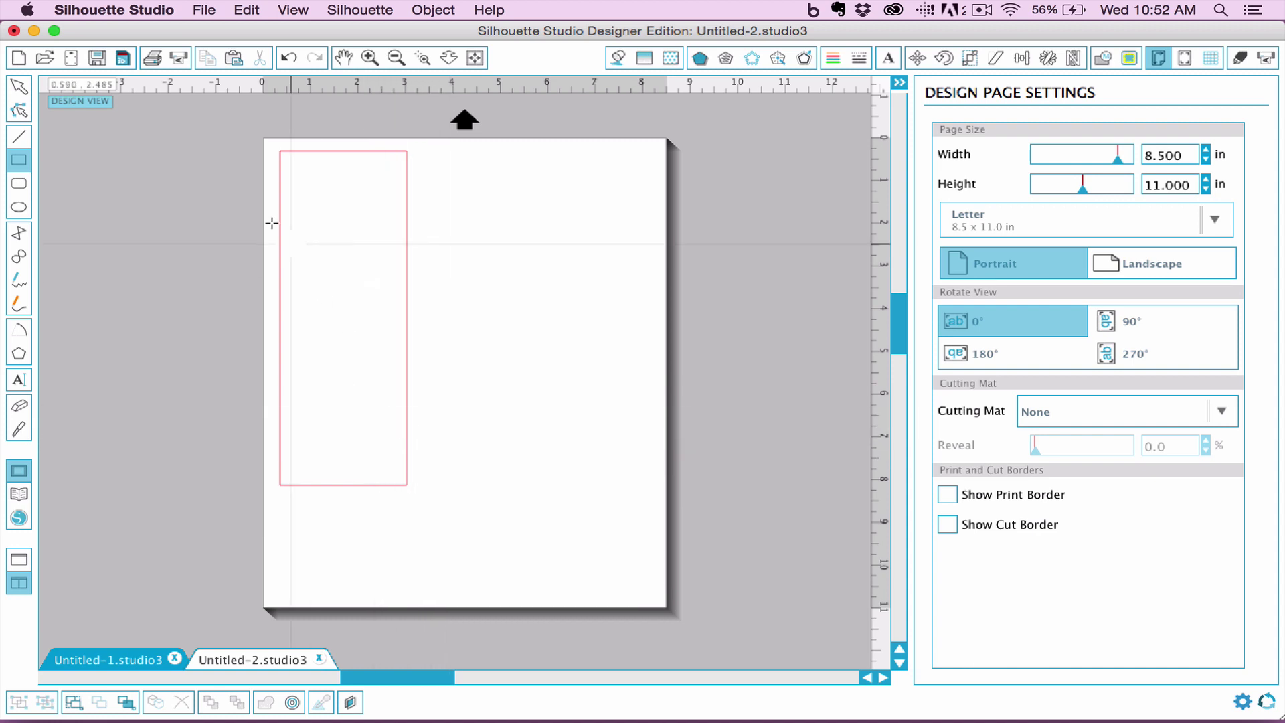
left_click(18, 88)
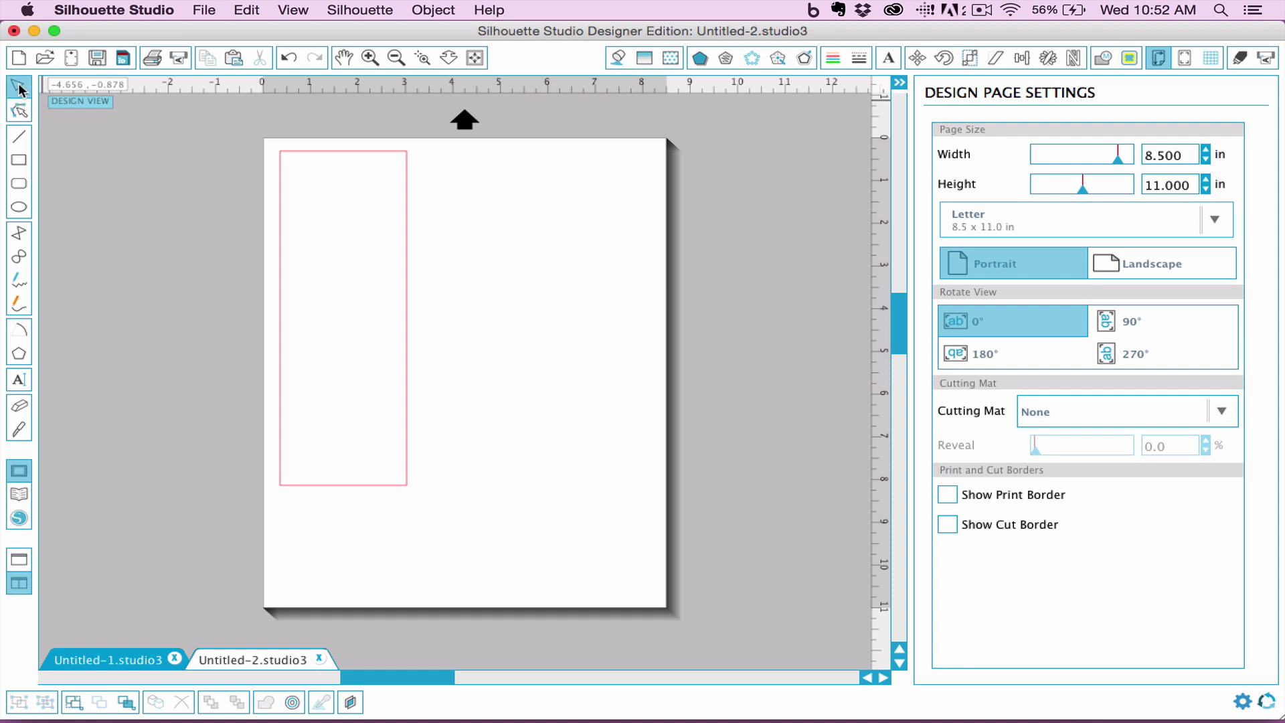
left_click(336, 162)
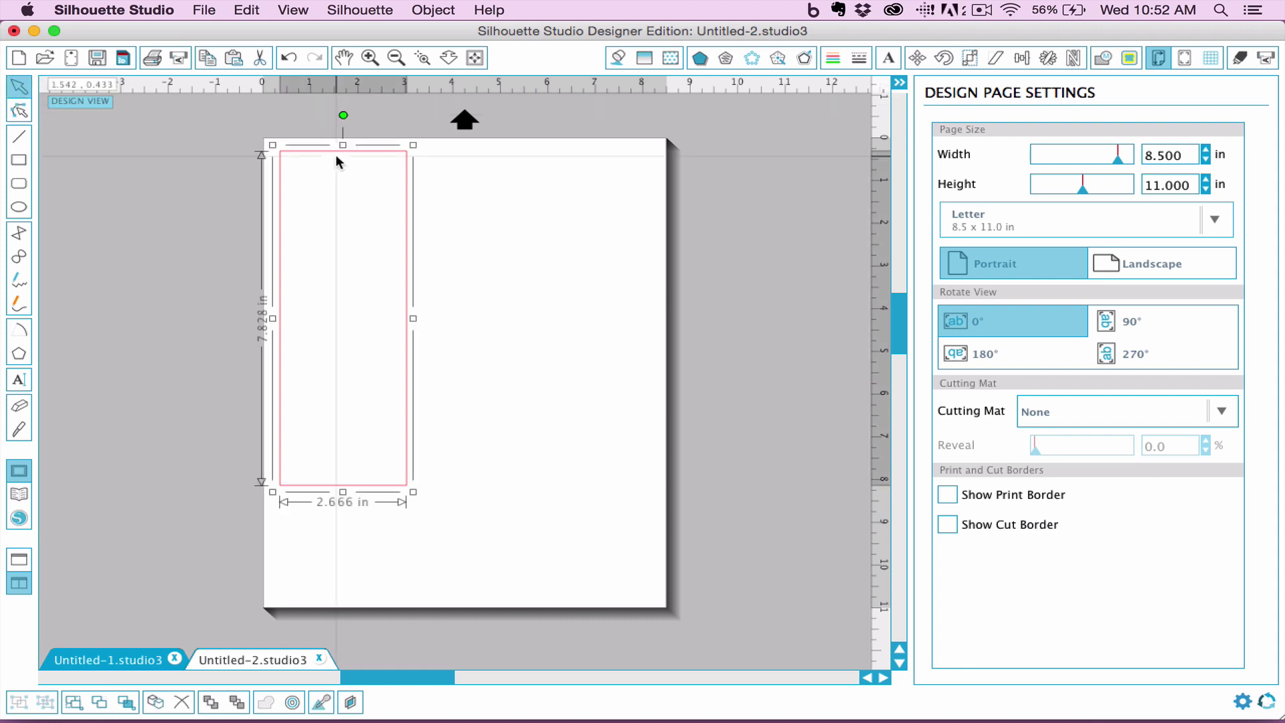
Resize the rectangle to 2.4 × 8 in, unlocked aspect, and move it near the top-left corner
left_click(972, 59)
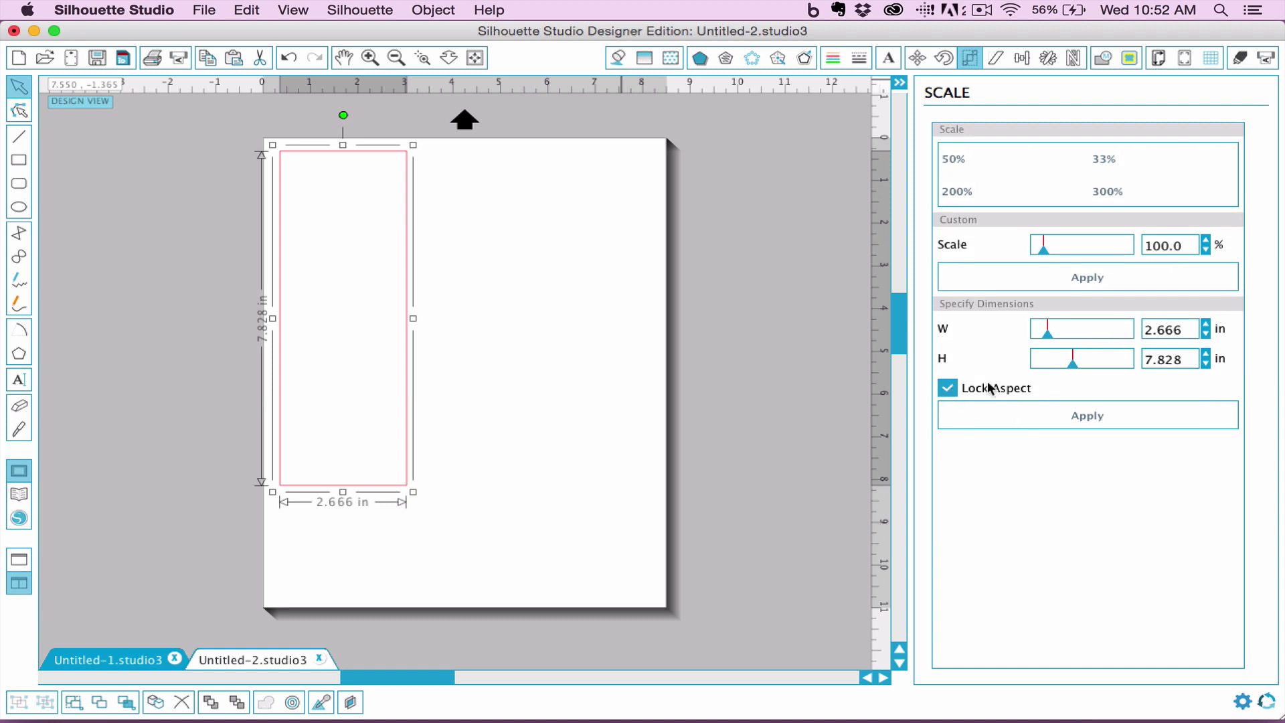
left_click(947, 390)
double_click(1166, 335)
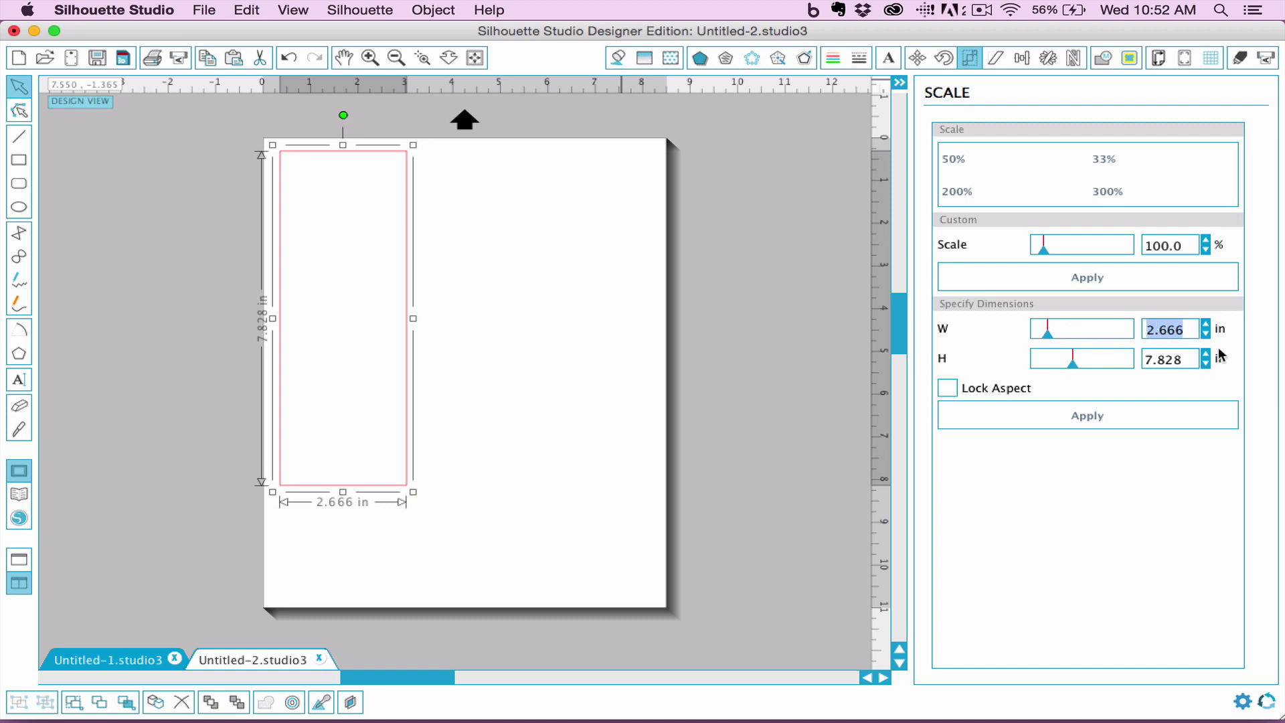
key("BackSpace")
type("2.")
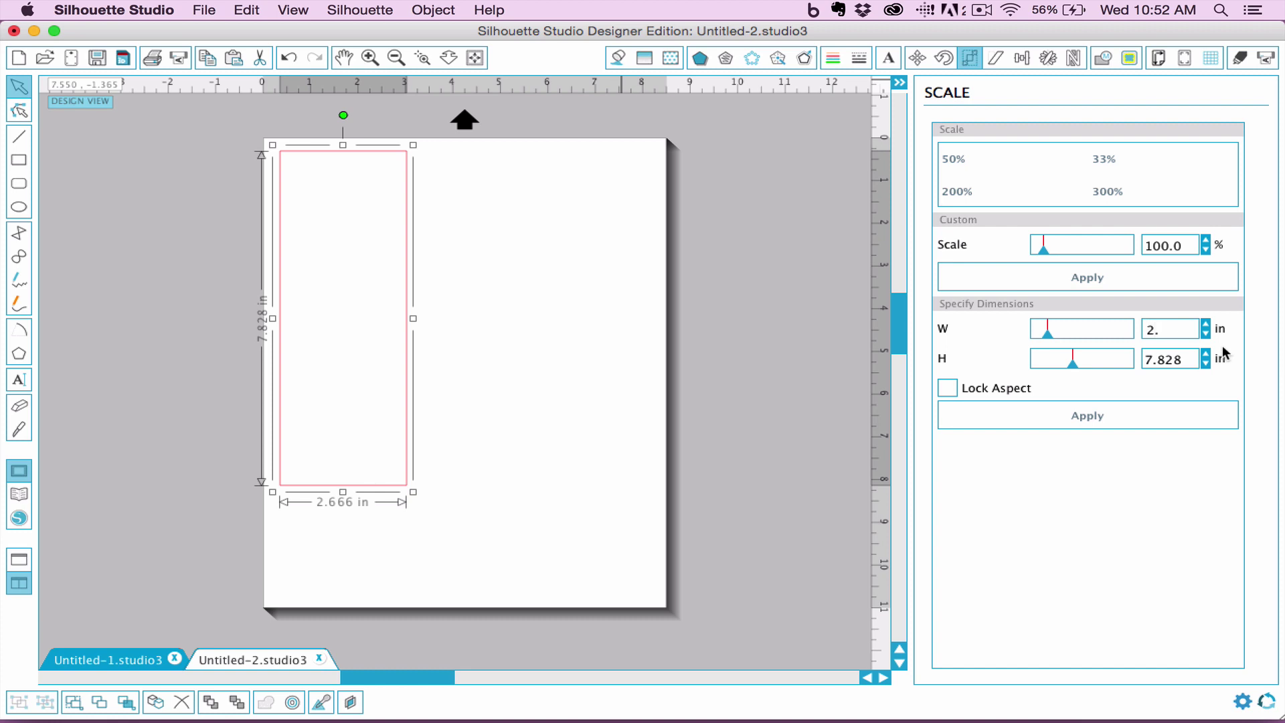
type("4")
left_click(1181, 358)
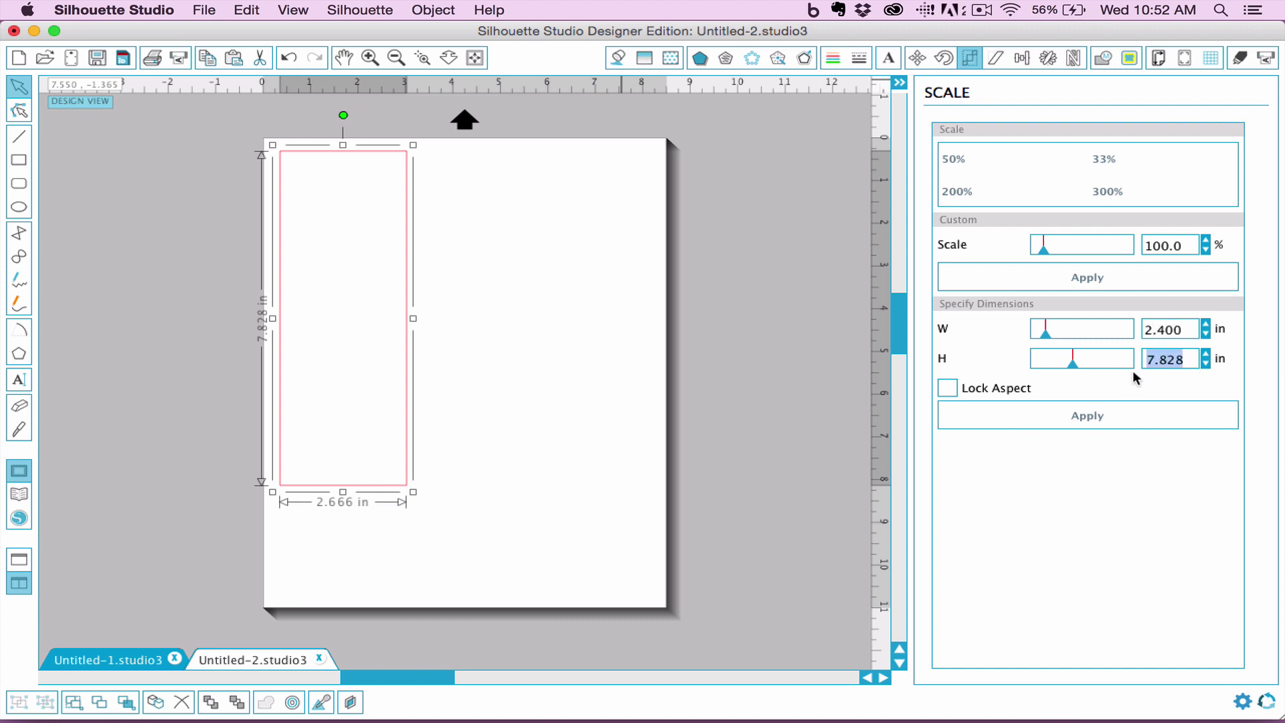
key("Tab")
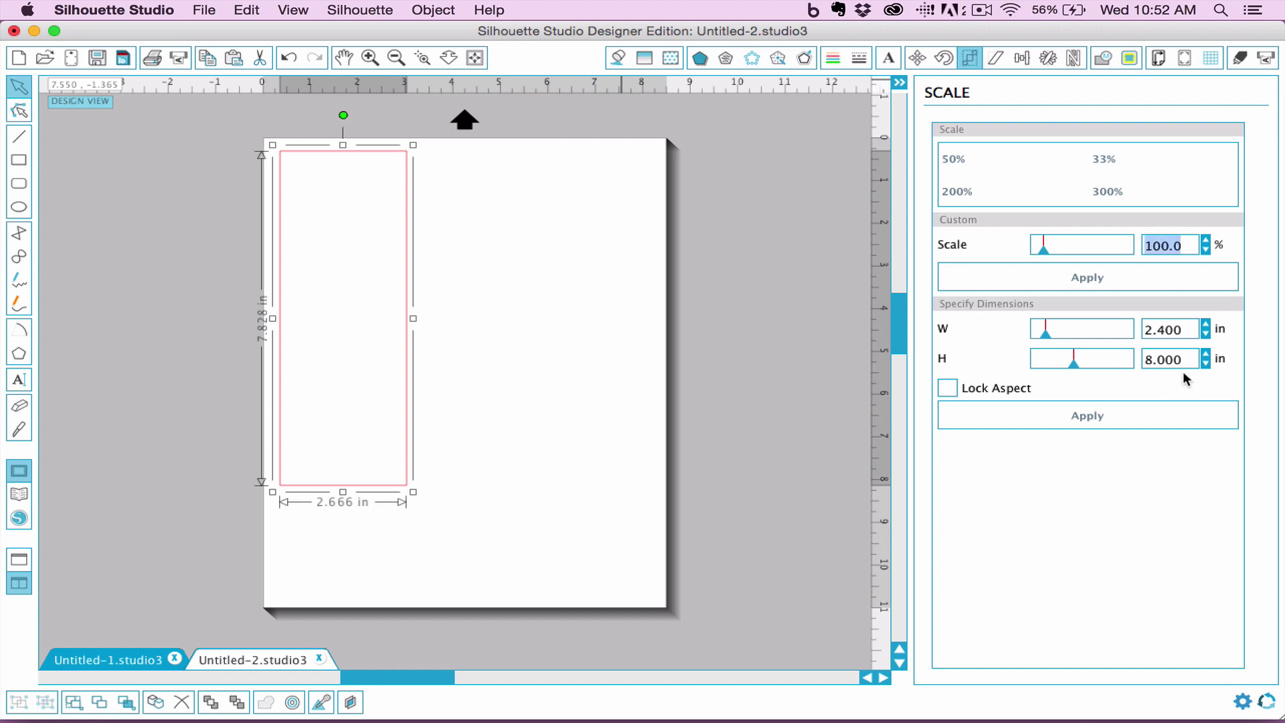
left_click(1130, 416)
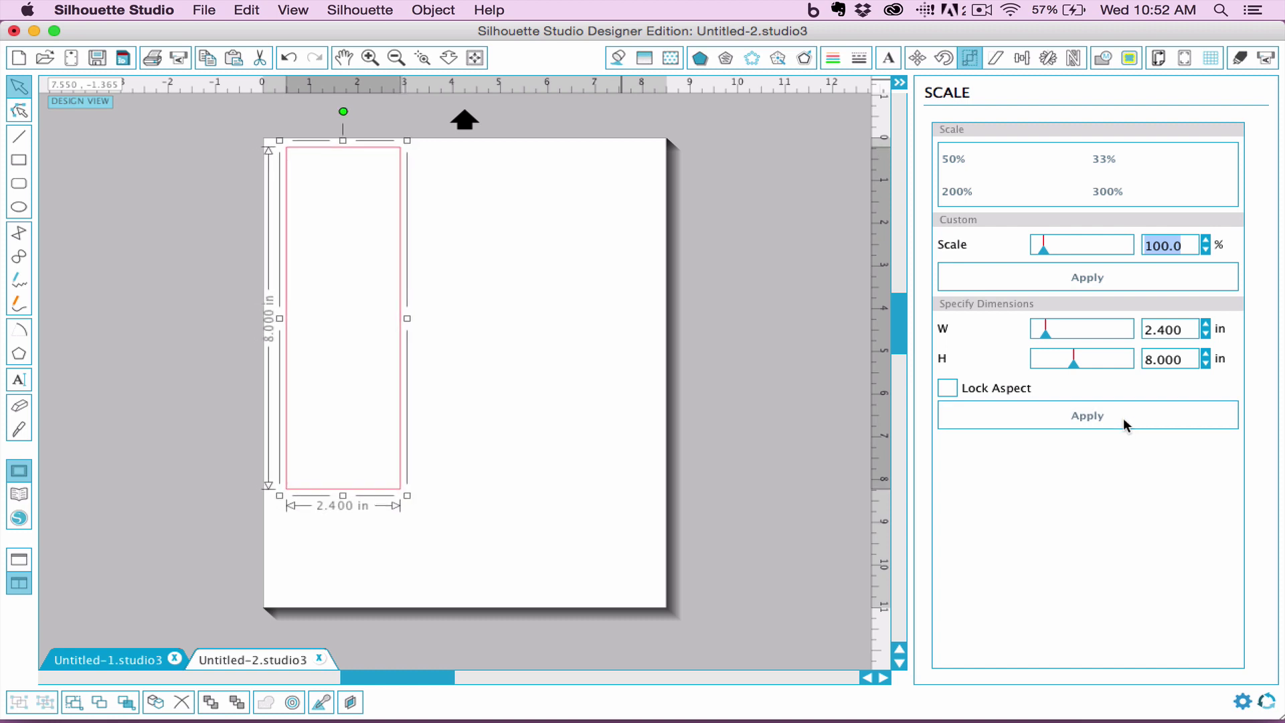
left_click(356, 284)
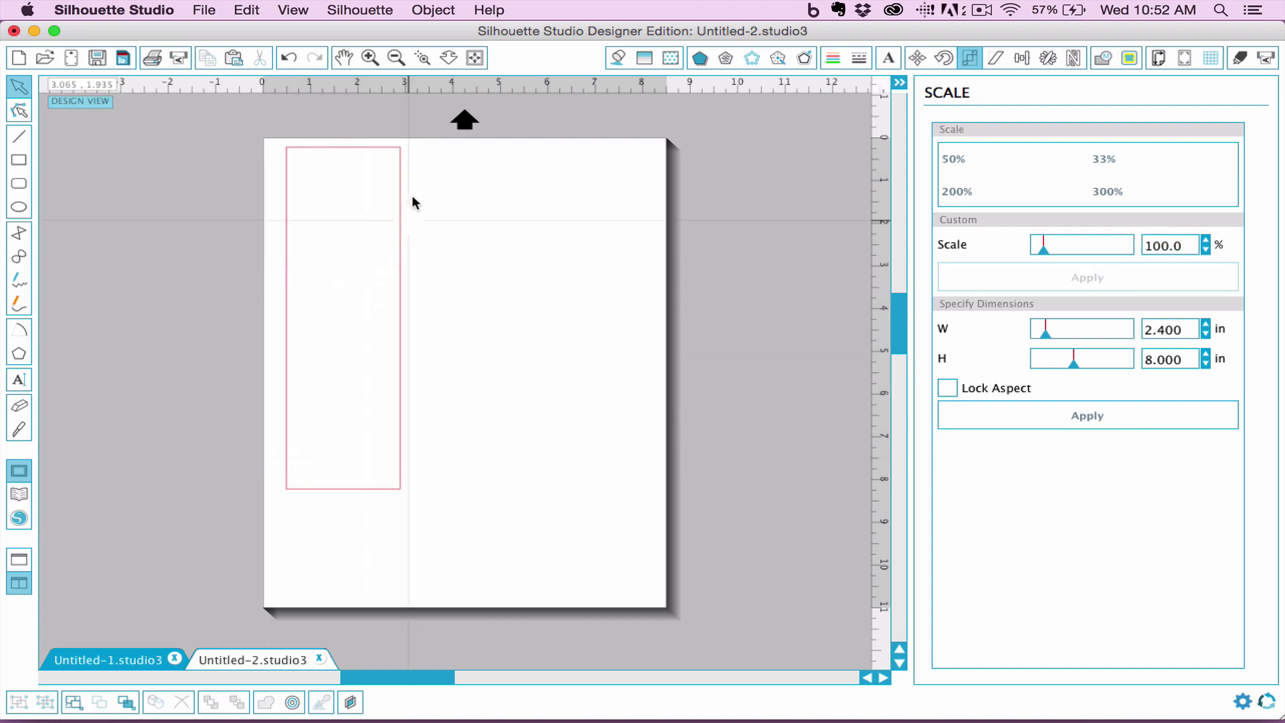
left_click_drag(383, 154, 377, 156)
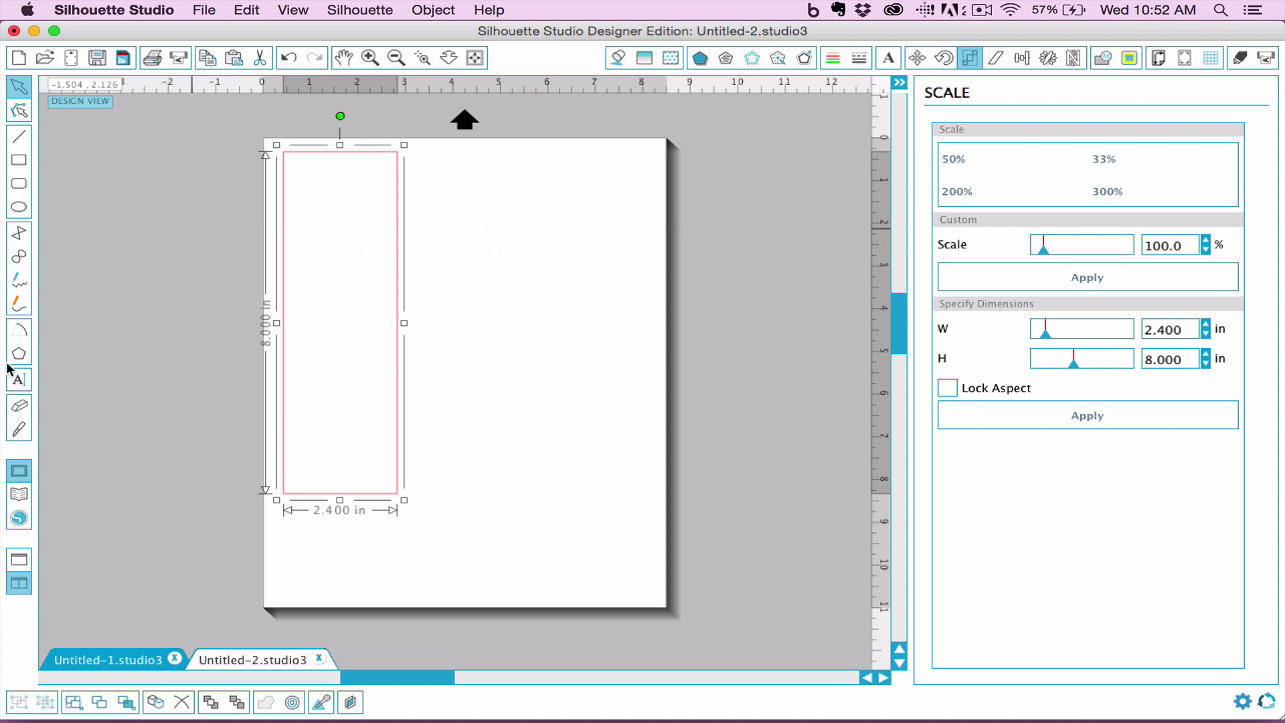
Add a text box reading 'make bed' near the top of the page
left_click(20, 381)
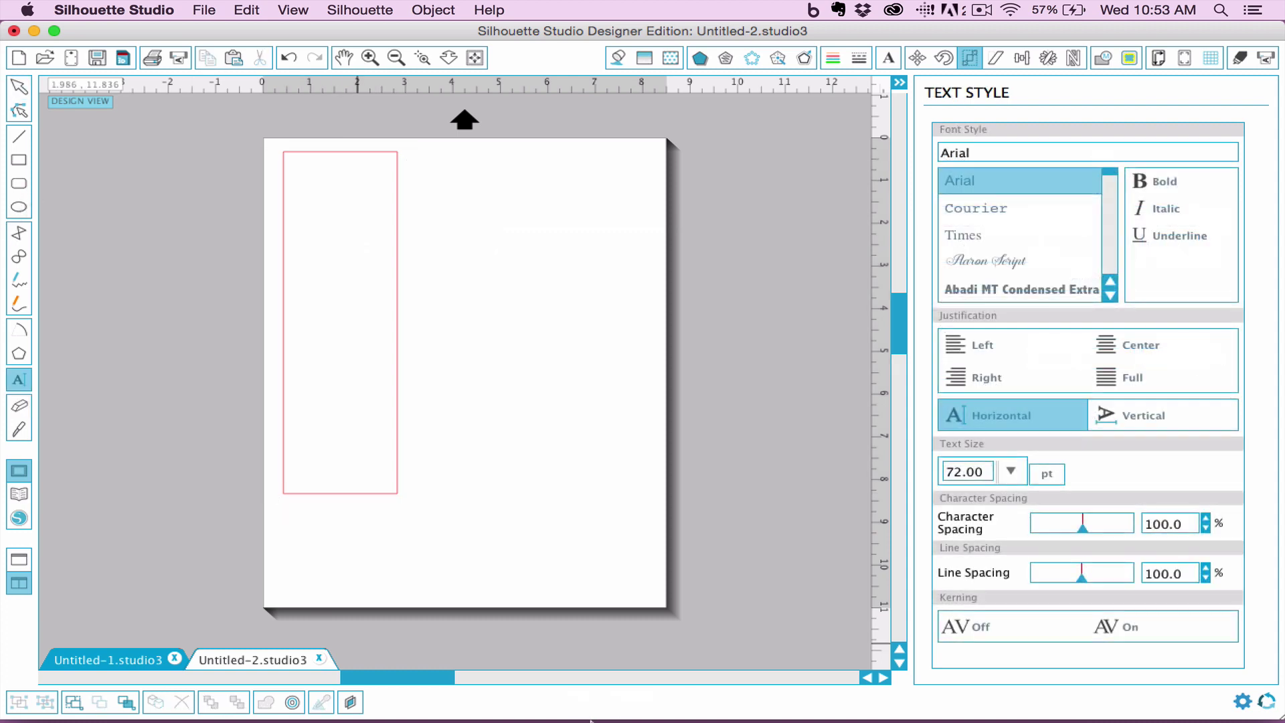
left_click(988, 693)
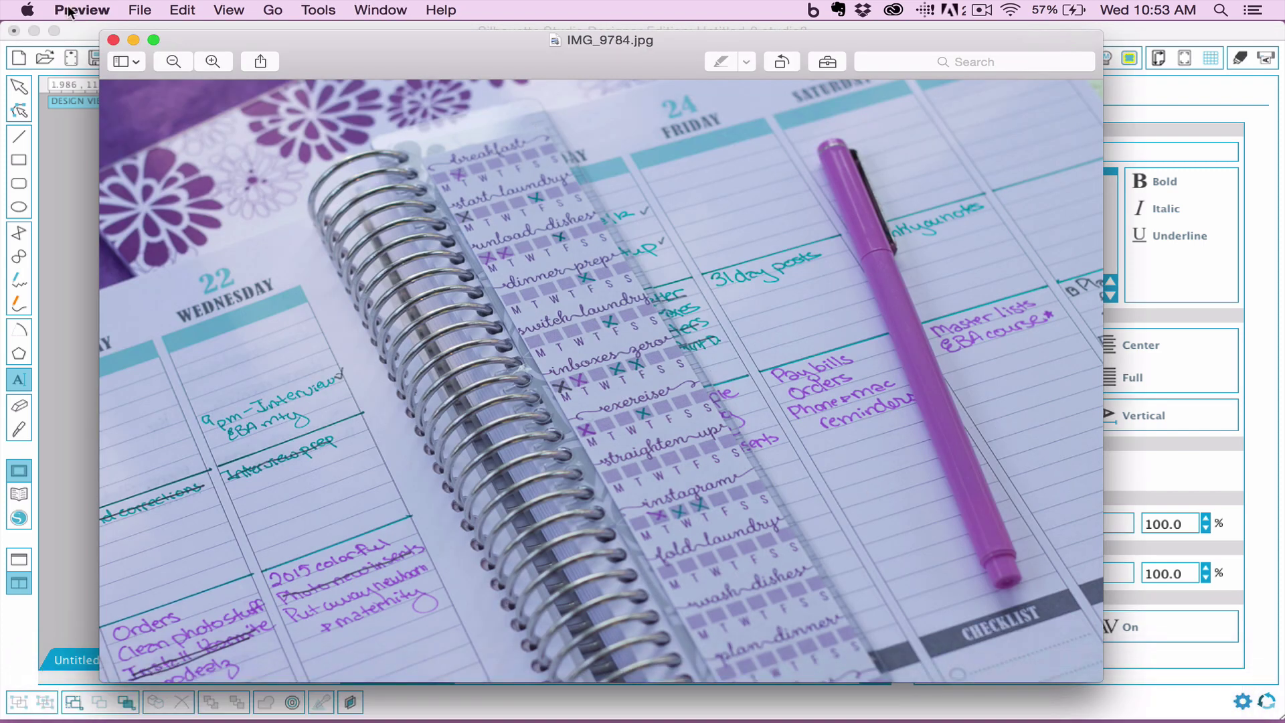
left_click(83, 155)
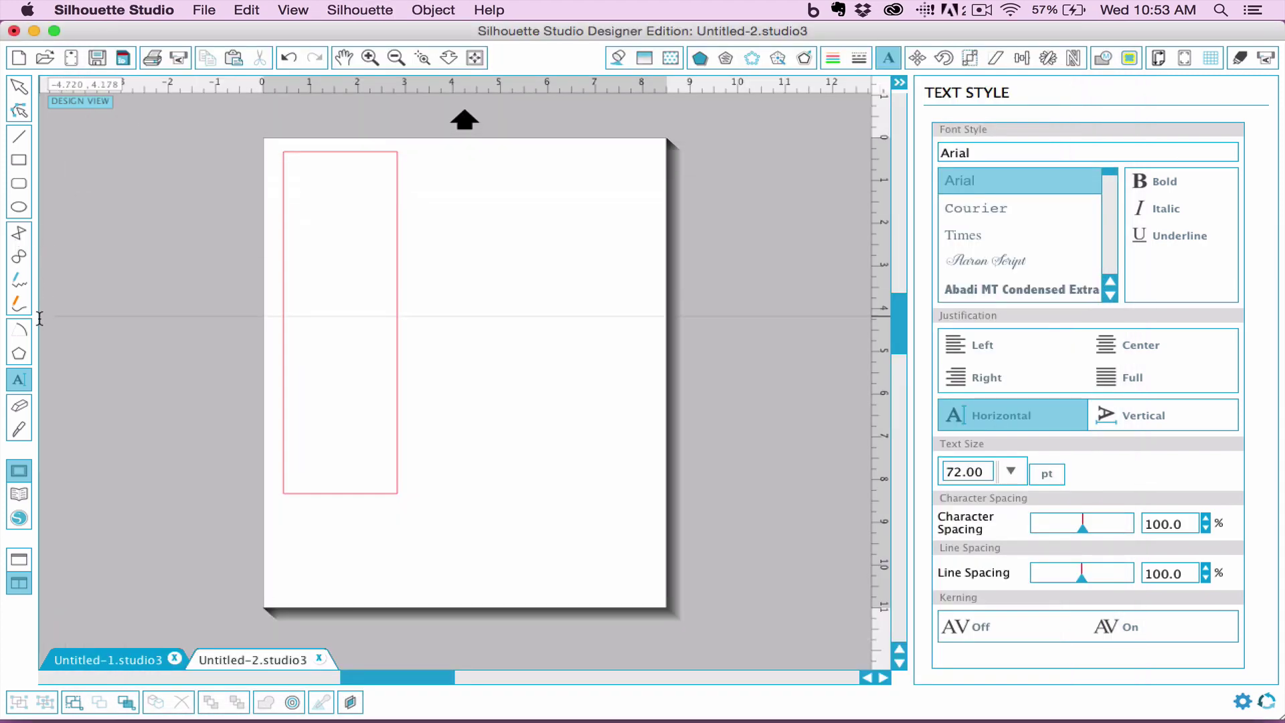
left_click(439, 180)
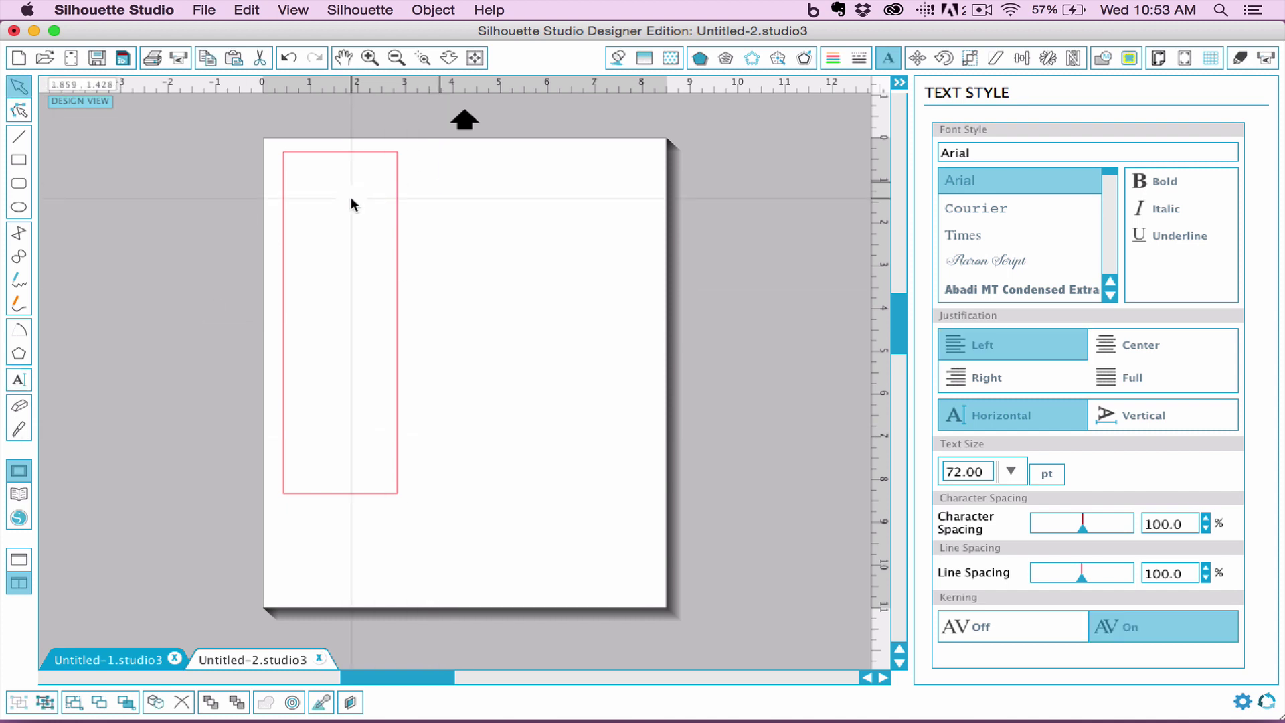
type("make bed")
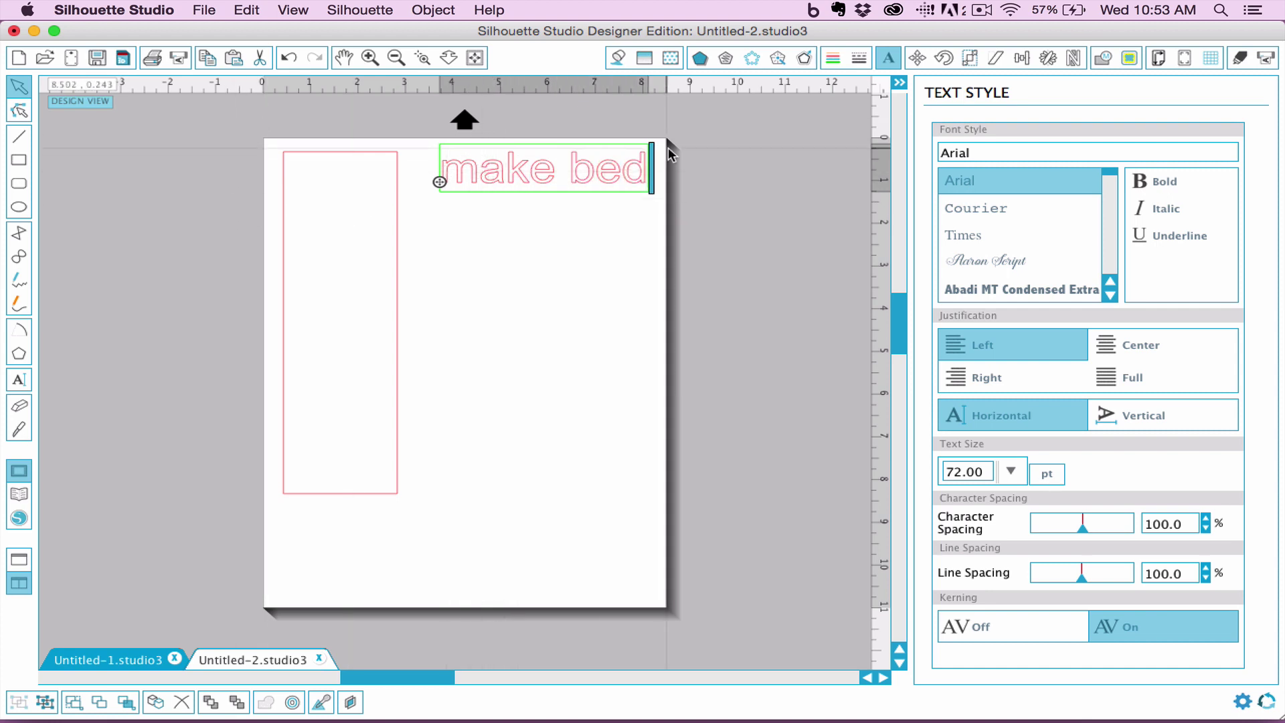
Change the make bed text font to Aya Script Ribbons
left_click_drag(643, 169, 402, 190)
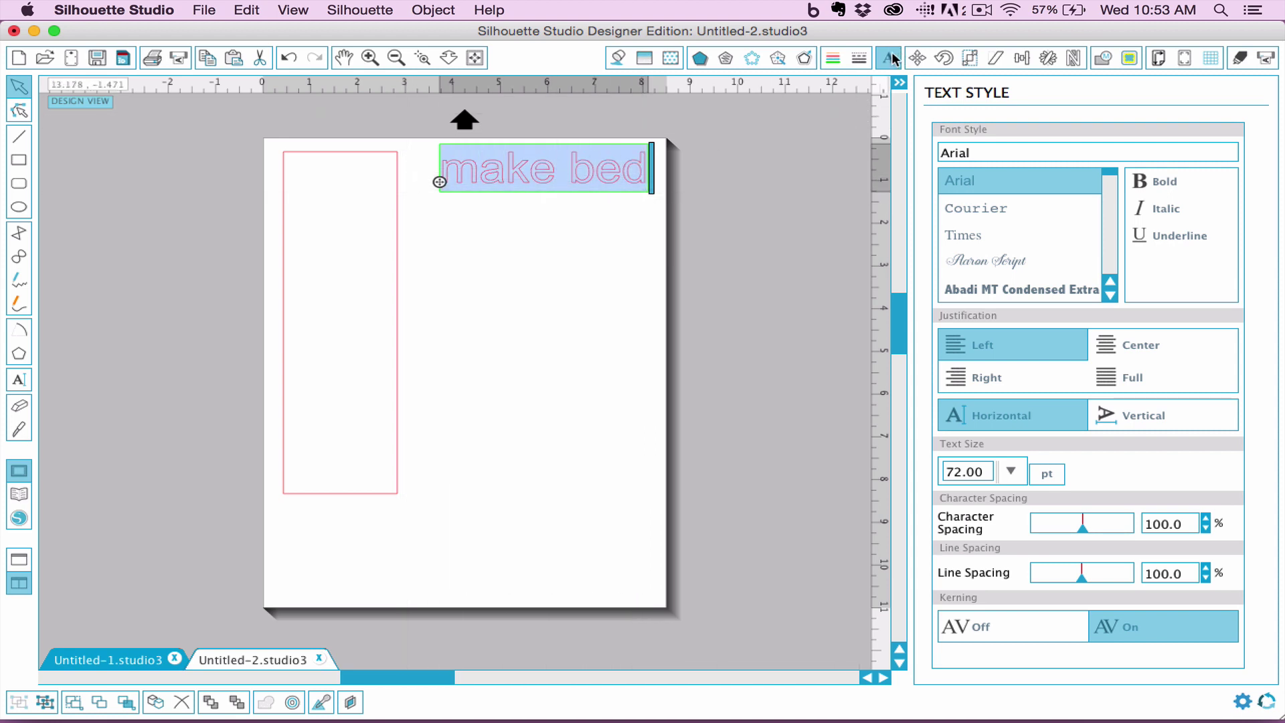
double_click(1002, 151)
type("zyz")
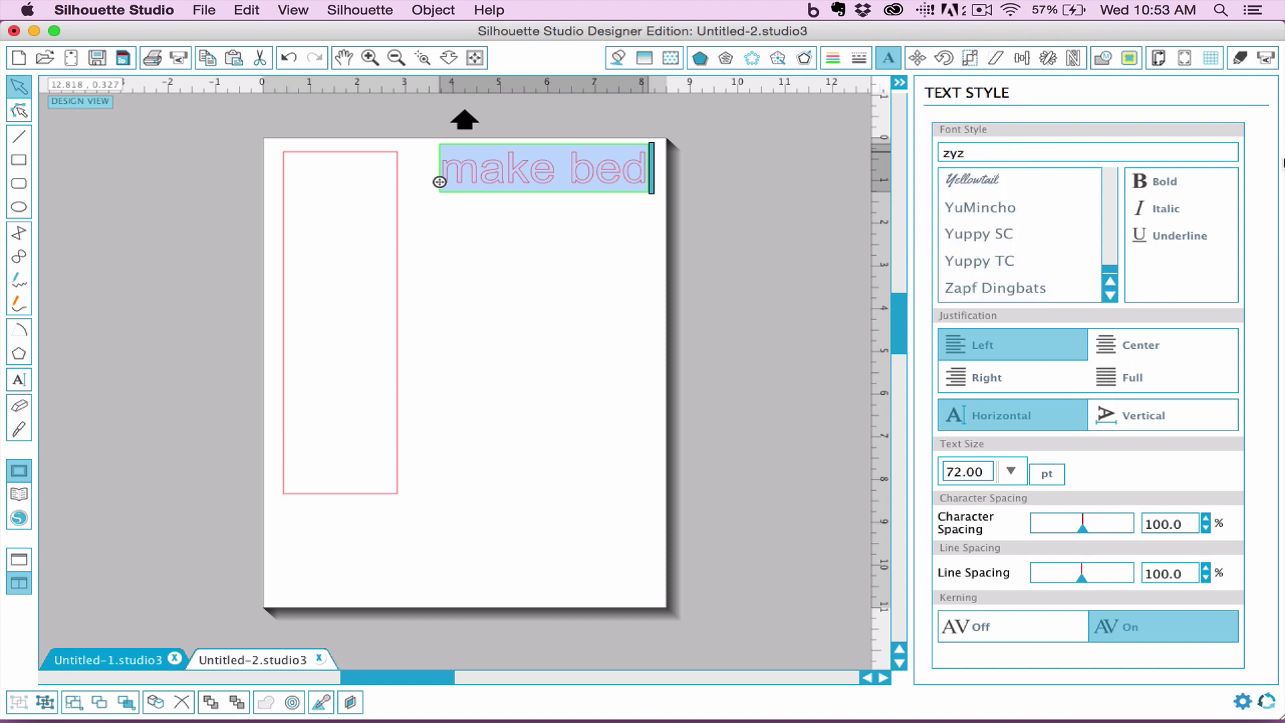
key("BackSpace")
key("BackSpace")
key("BackSpace")
type("aya Script Ribbons")
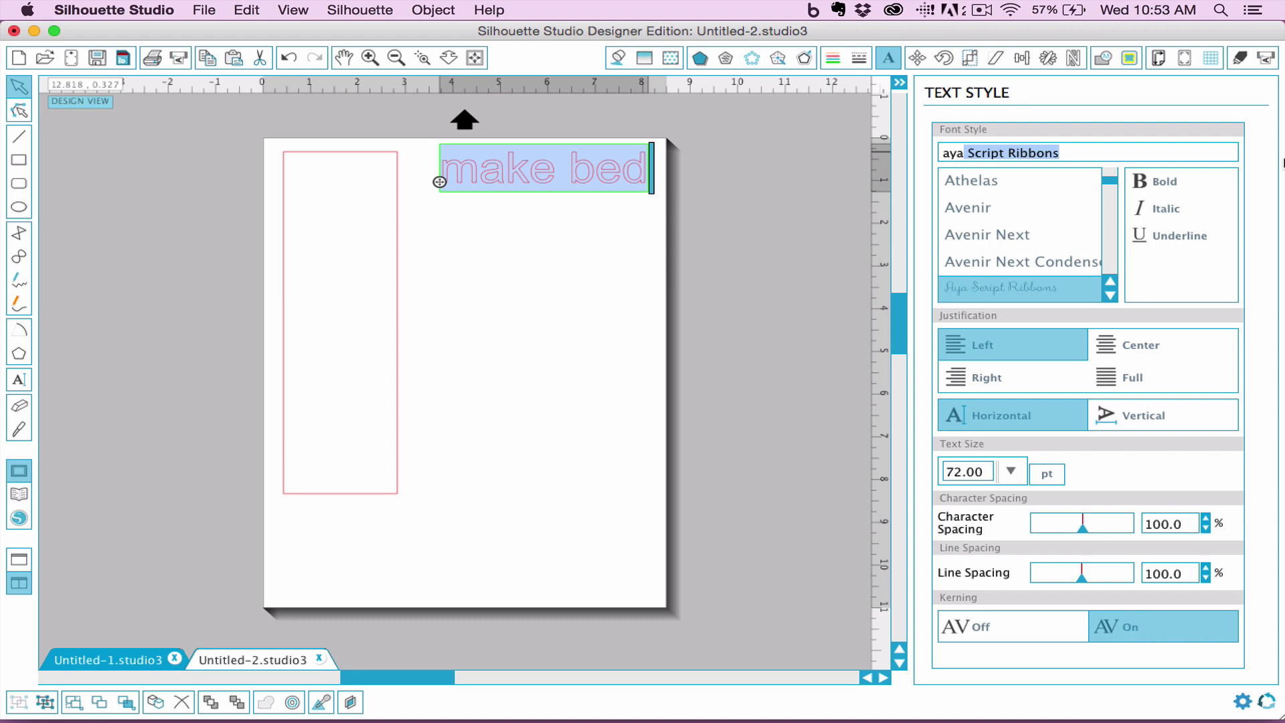
left_click(1057, 295)
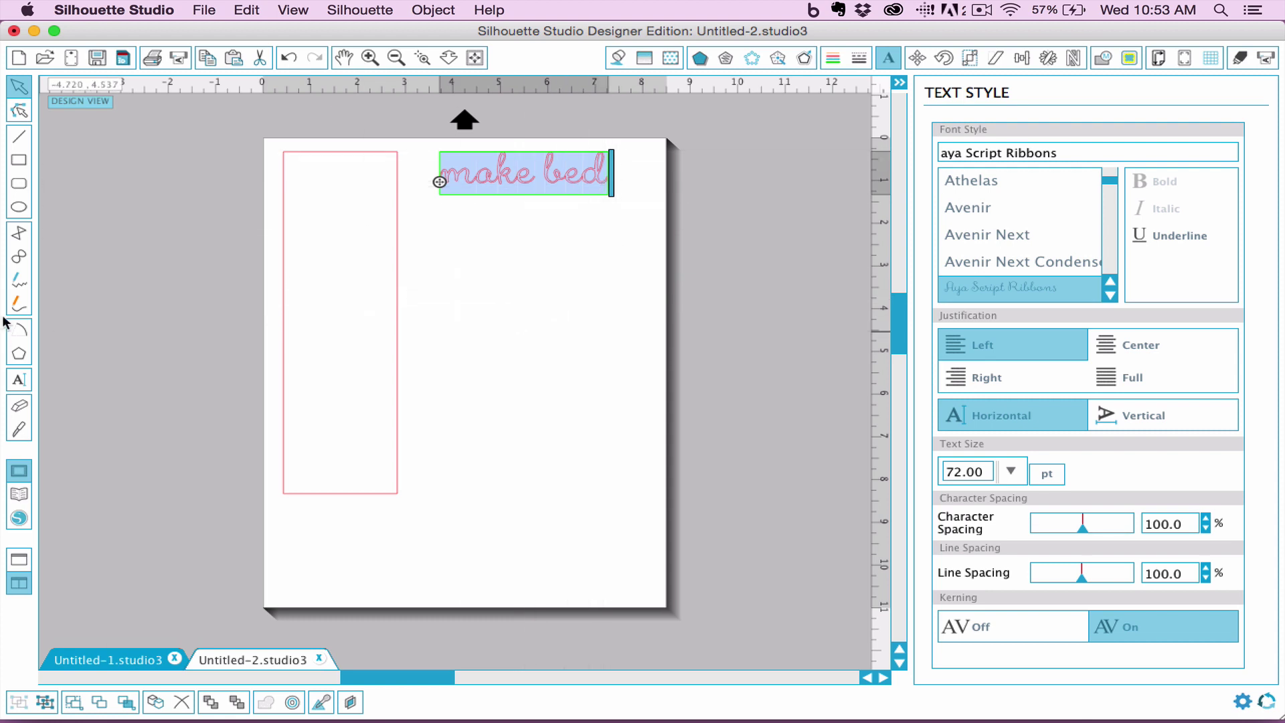
Move the make bed text up toward the top of the page
left_click(560, 210)
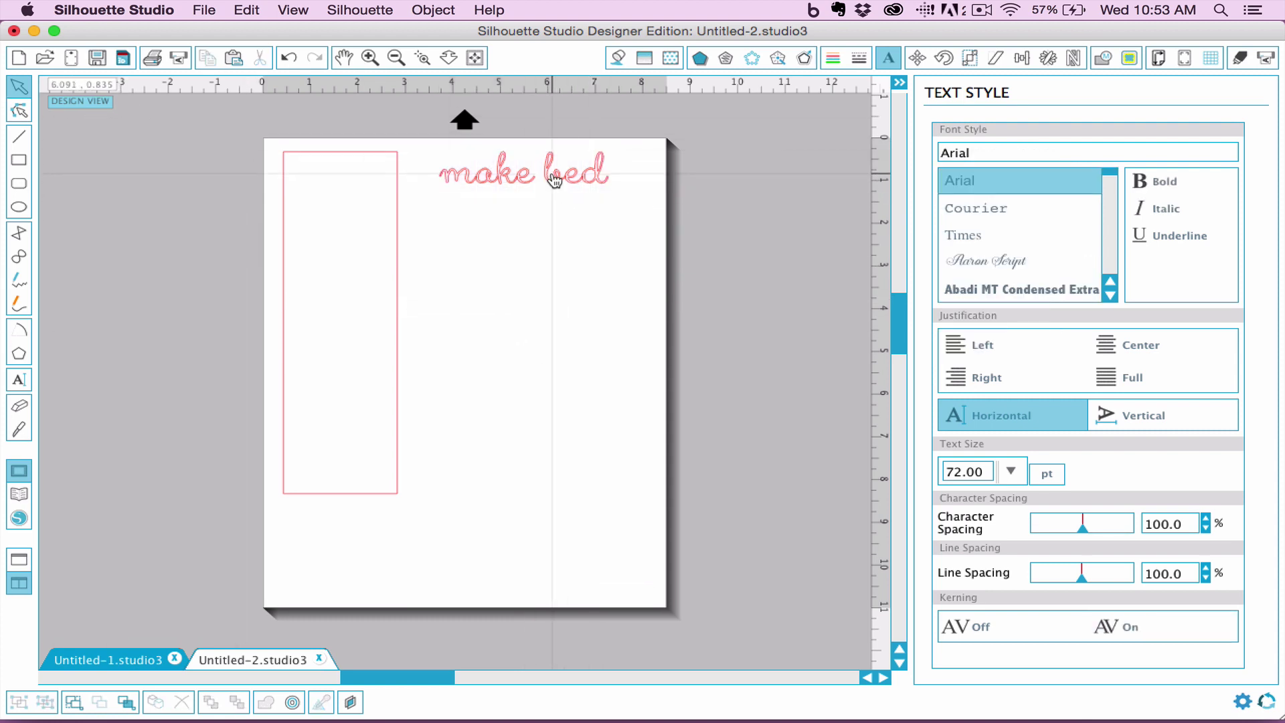
left_click(553, 178)
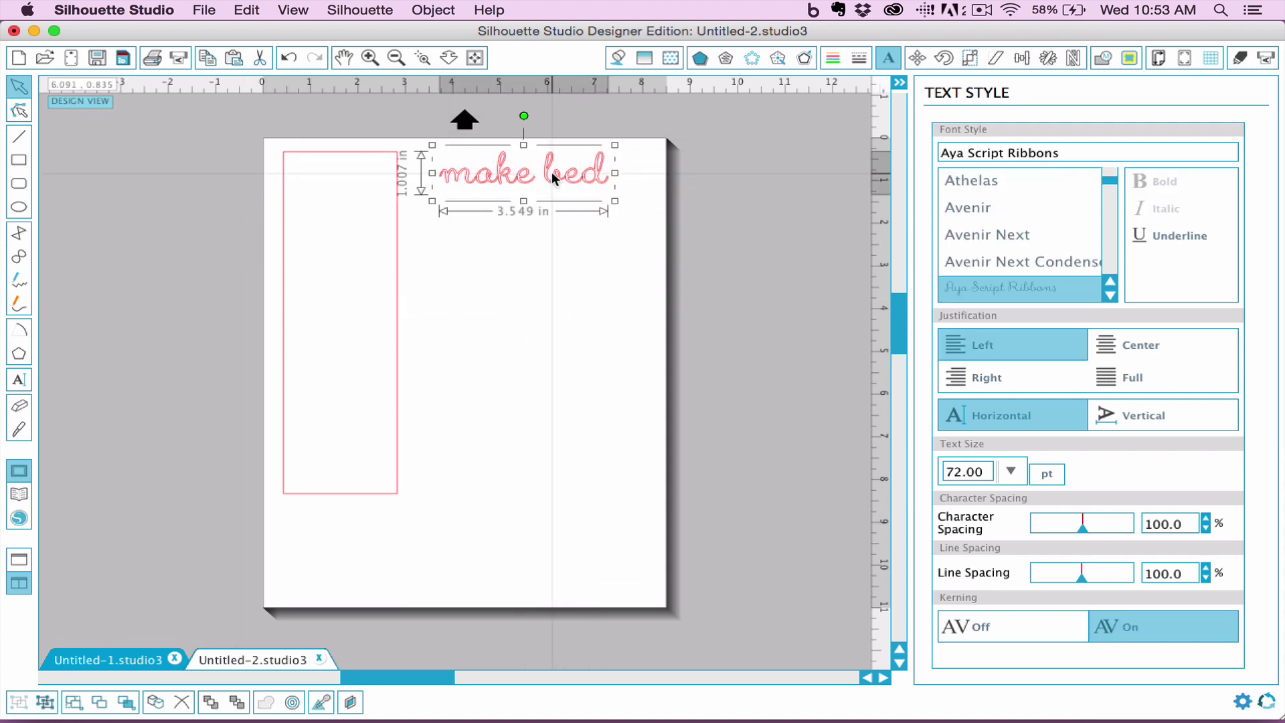
left_click_drag(552, 173, 567, 236)
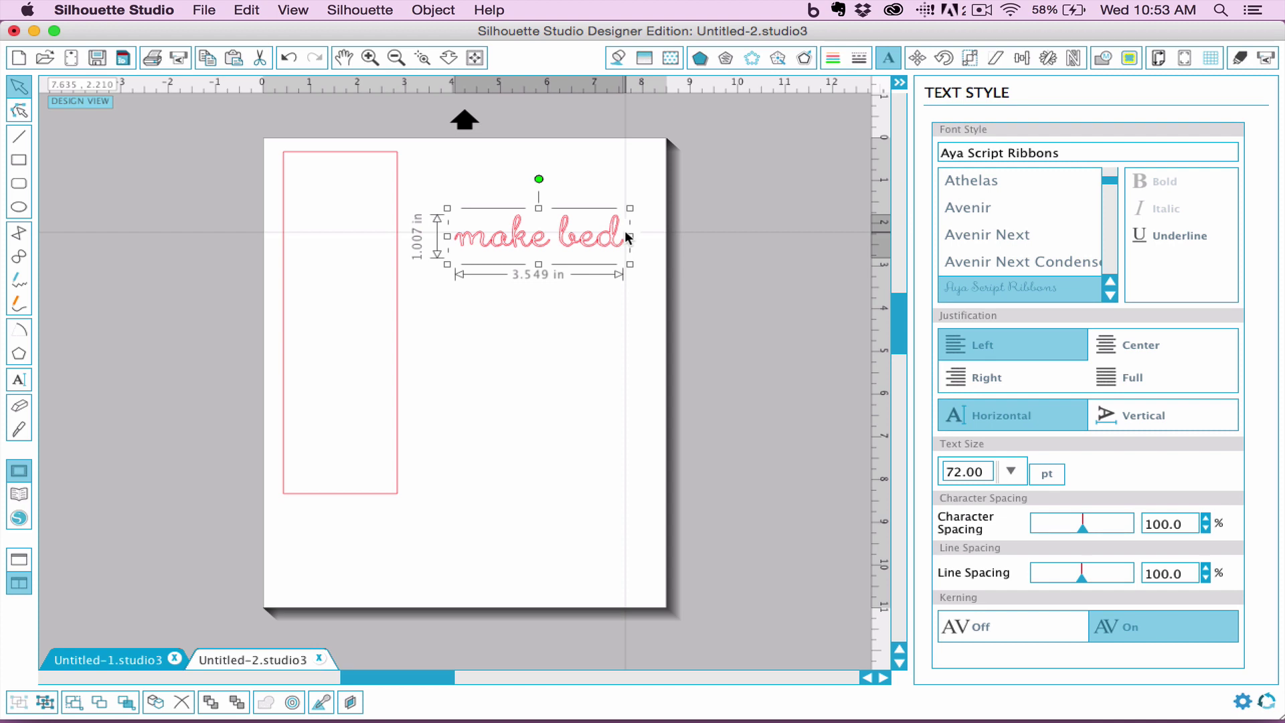
left_click_drag(602, 260, 580, 209)
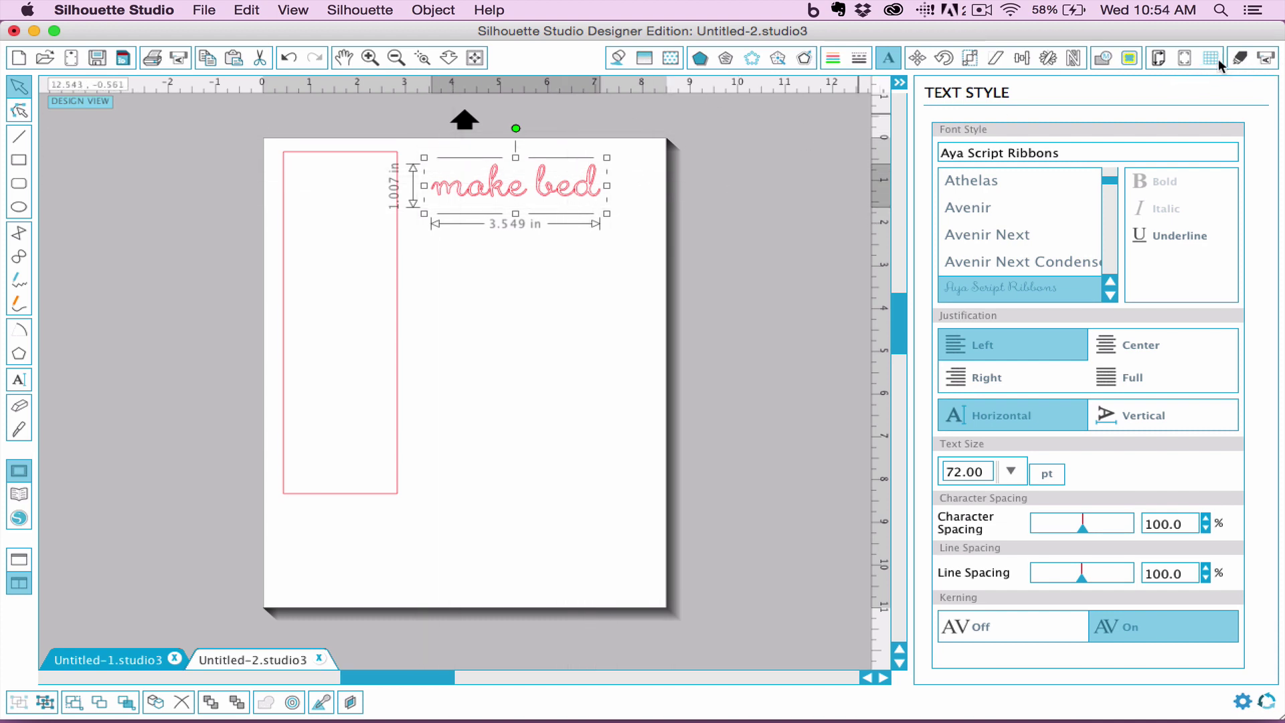
Set the make bed text to No Cut, remove its outline, and fill it solid purple
left_click(1237, 59)
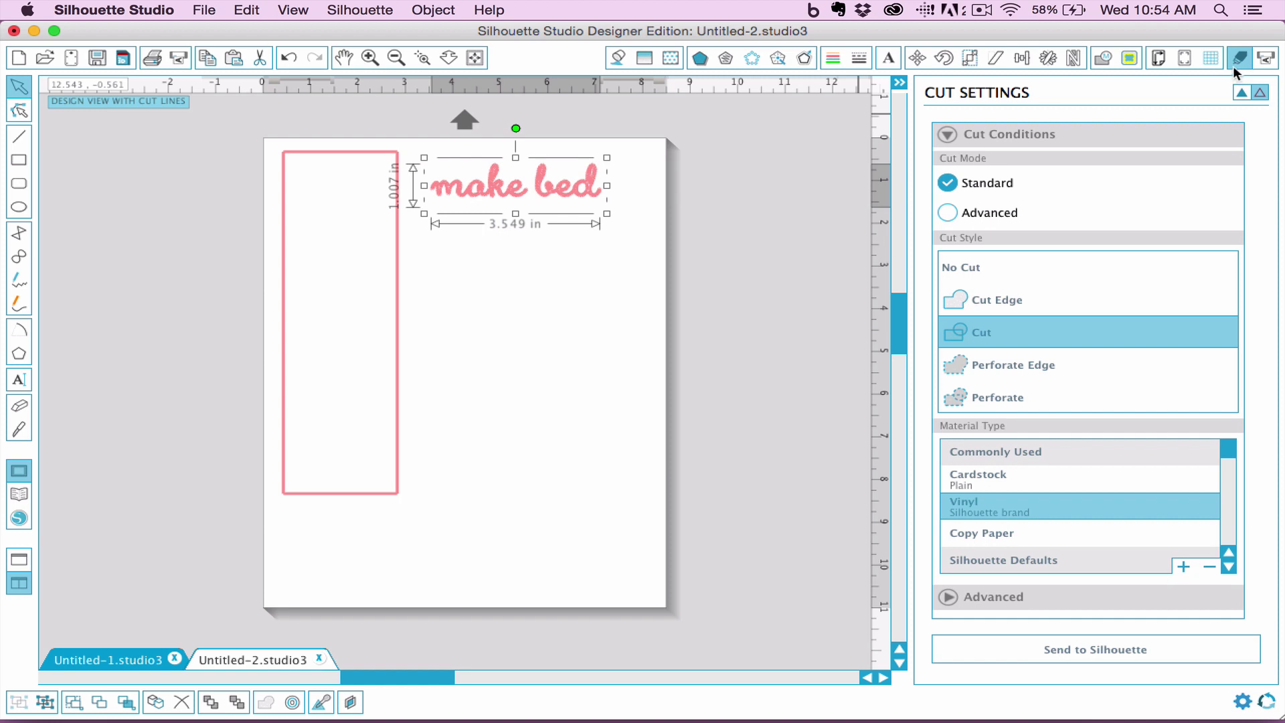
left_click(966, 269)
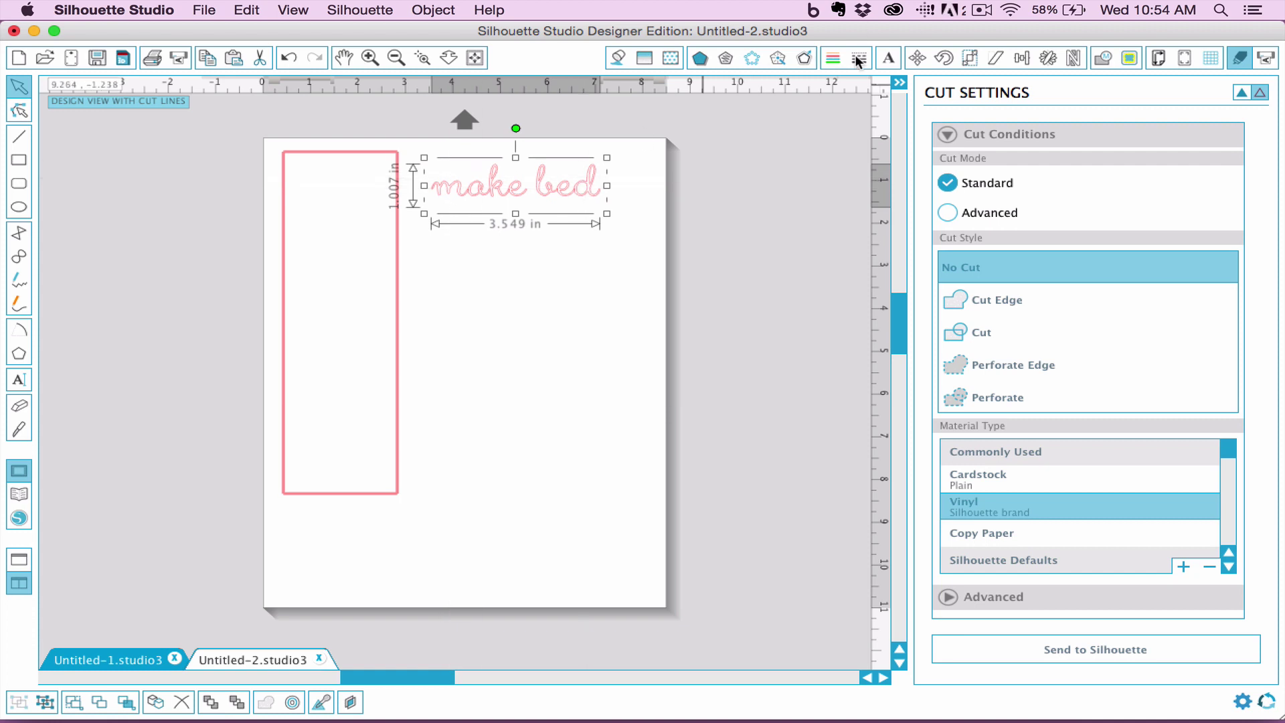
left_click(832, 58)
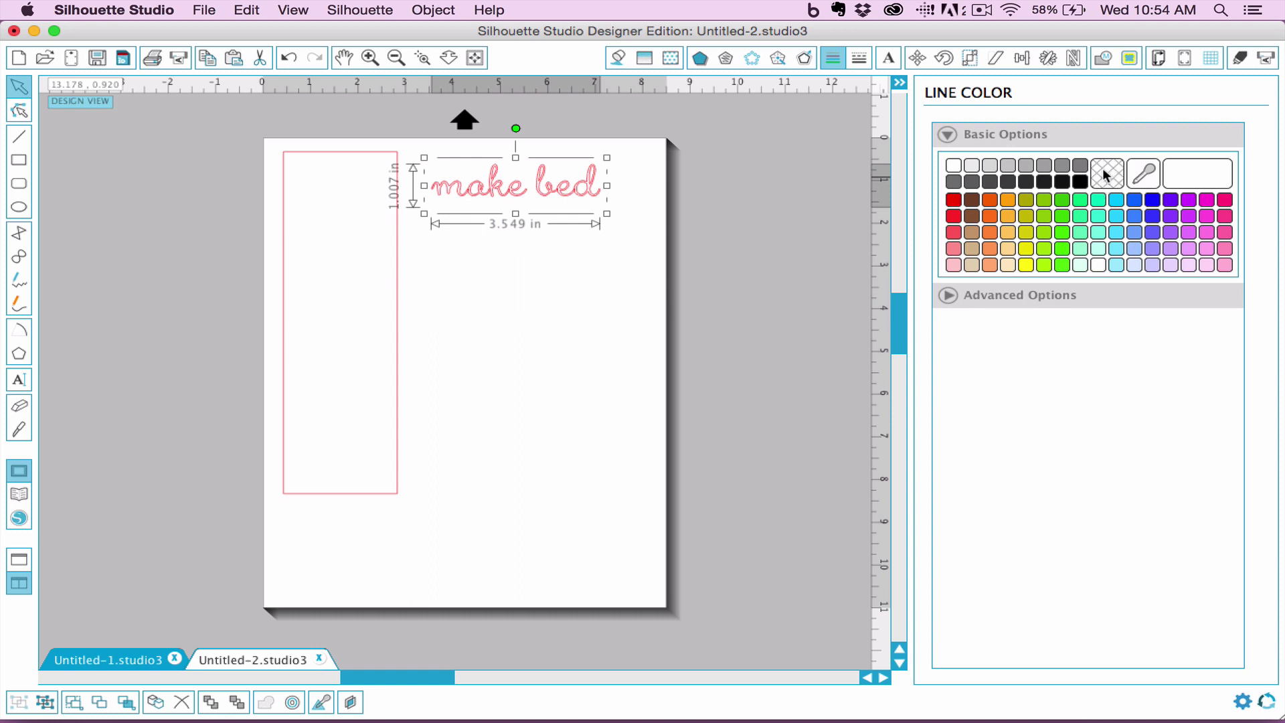
left_click(1104, 175)
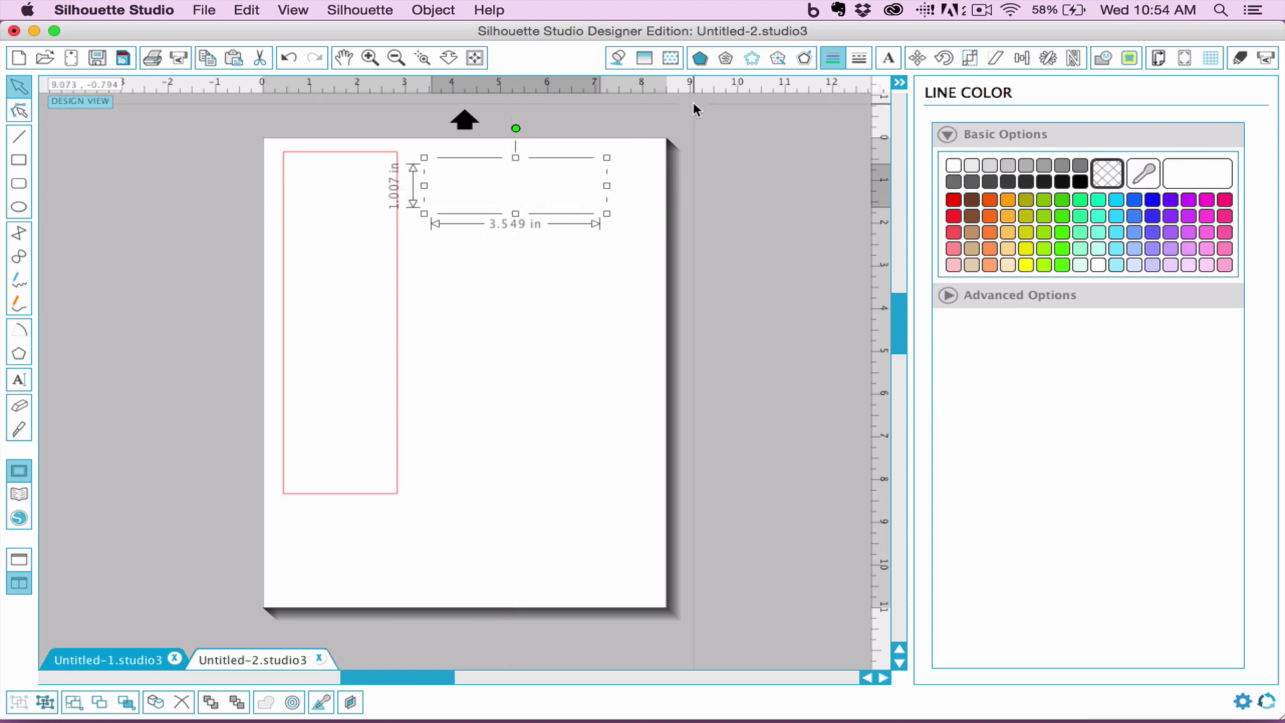
left_click(615, 58)
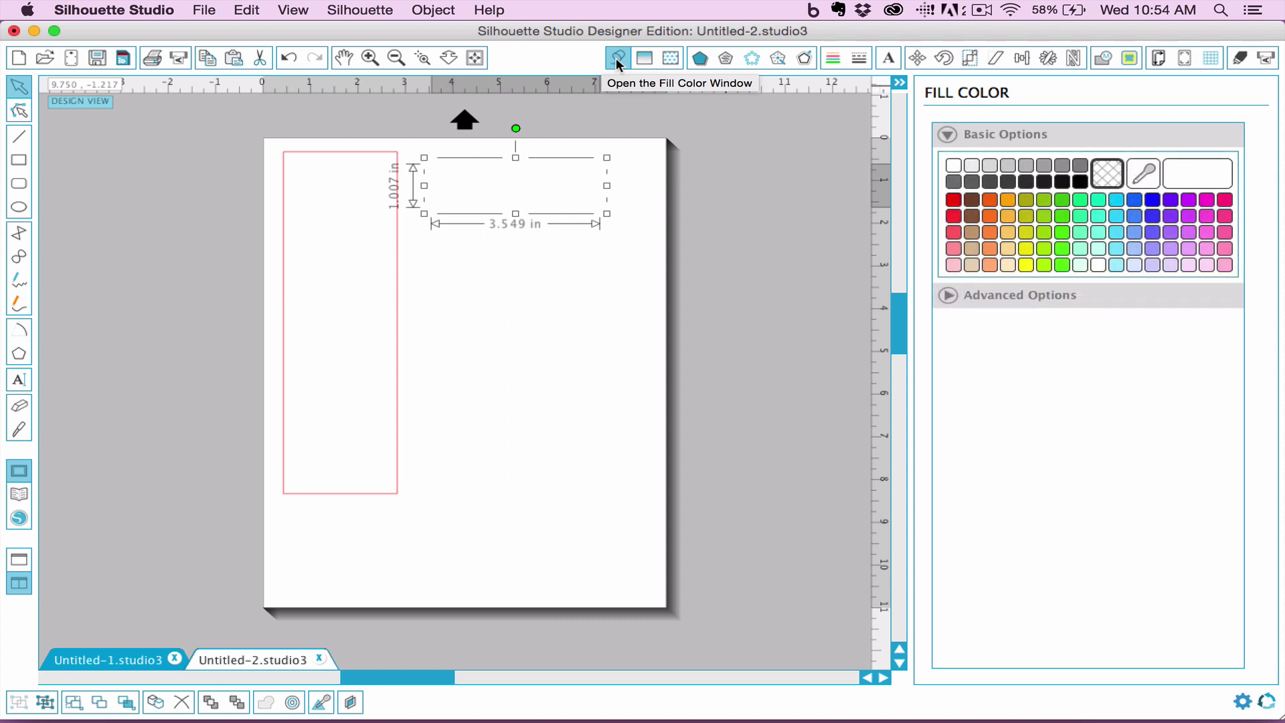
left_click(1171, 200)
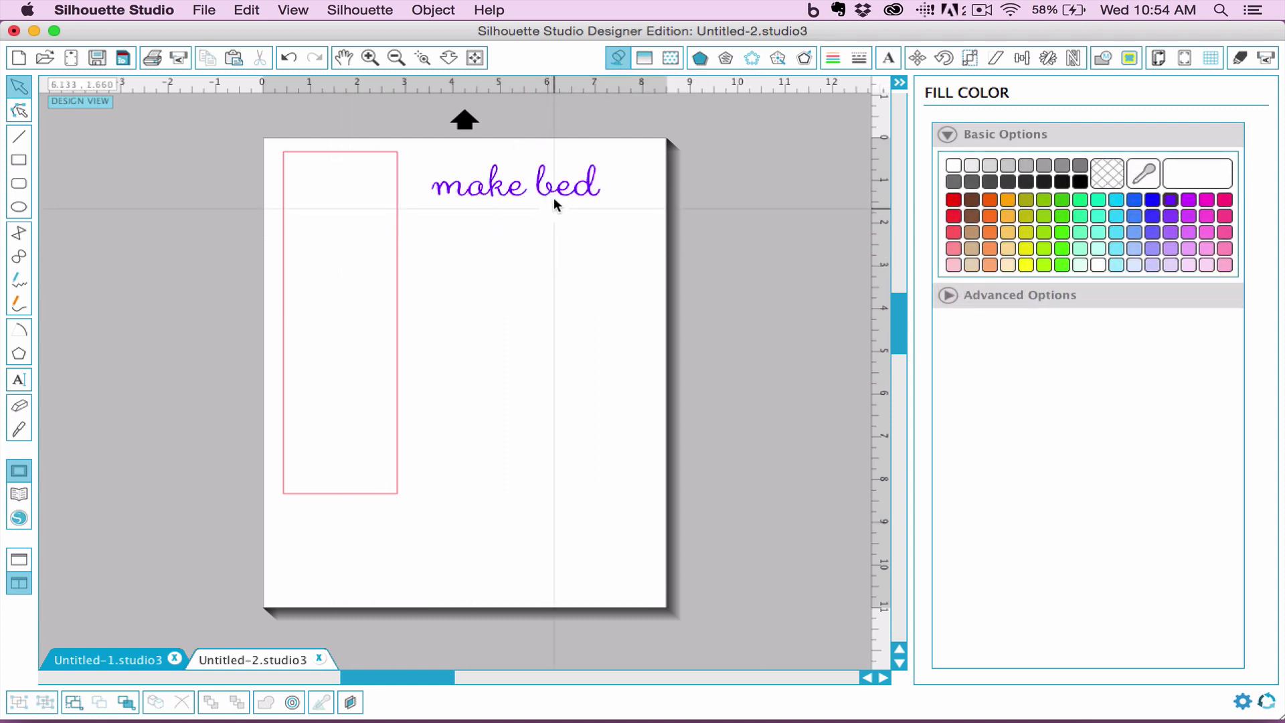
Move the make bed text onto the pink rectangle and change its size from 72 to 30 pt
left_click_drag(553, 200, 428, 197)
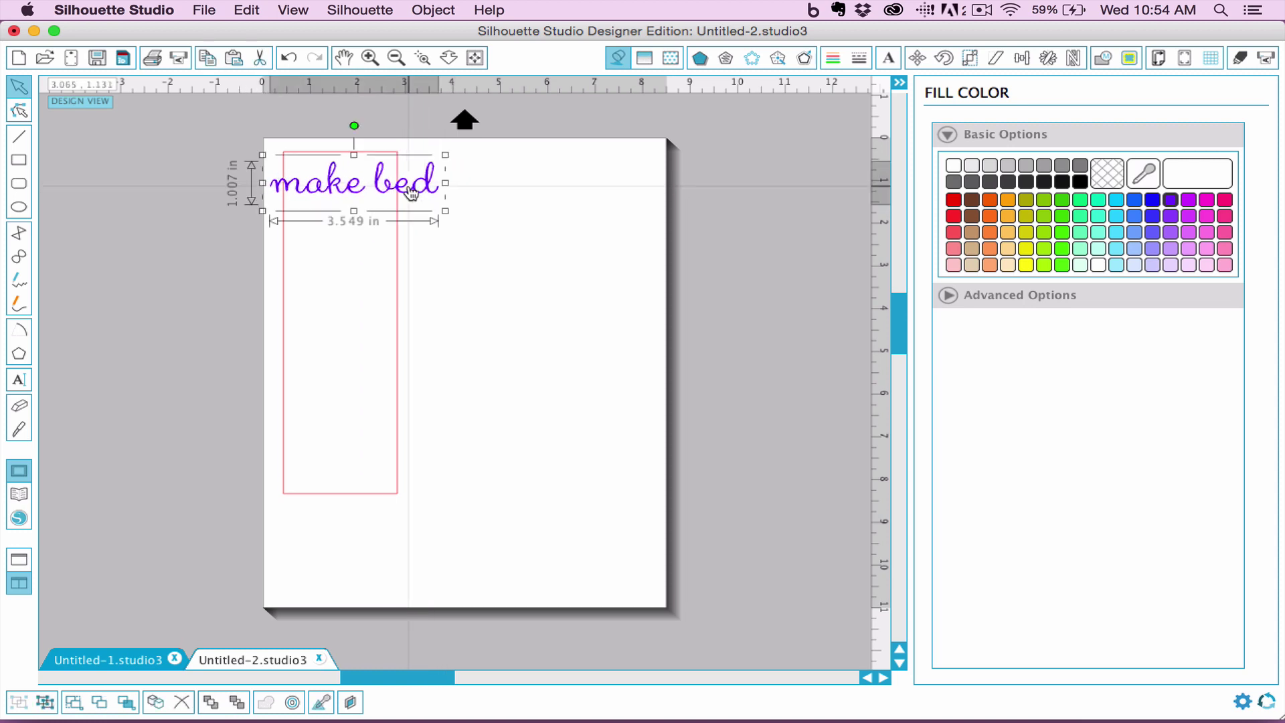
left_click(888, 61)
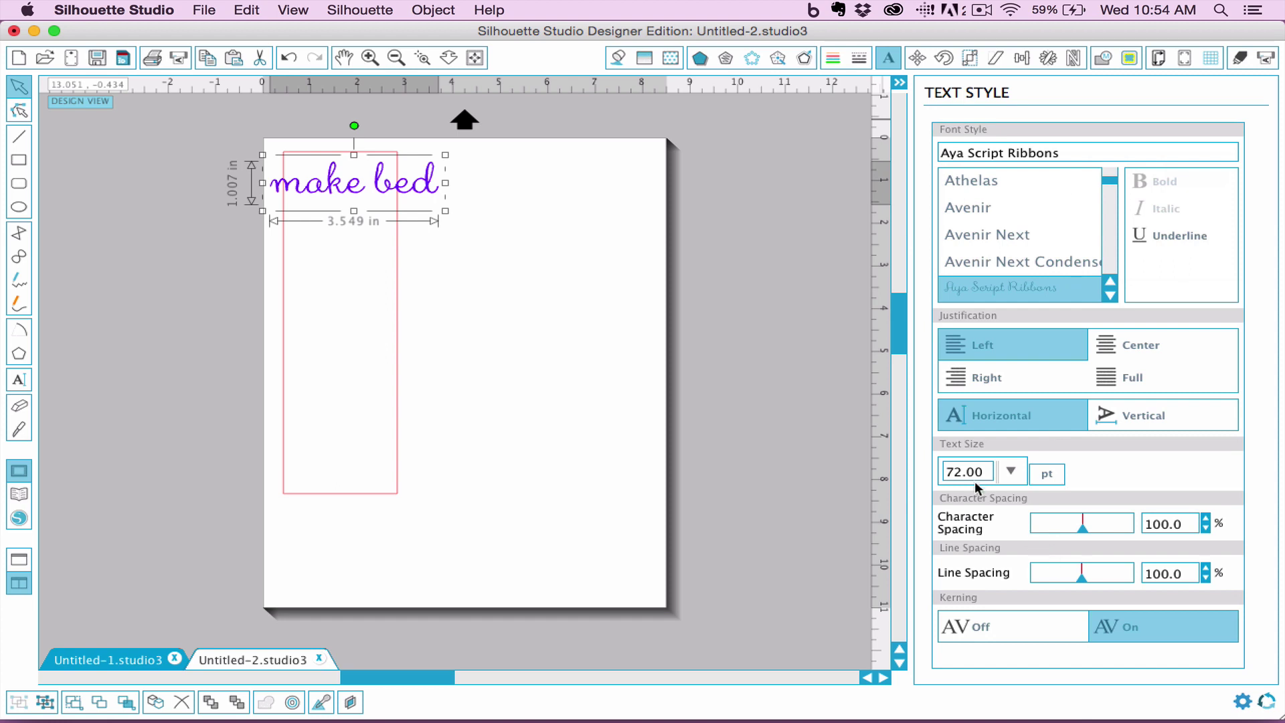
left_click_drag(989, 467, 824, 468)
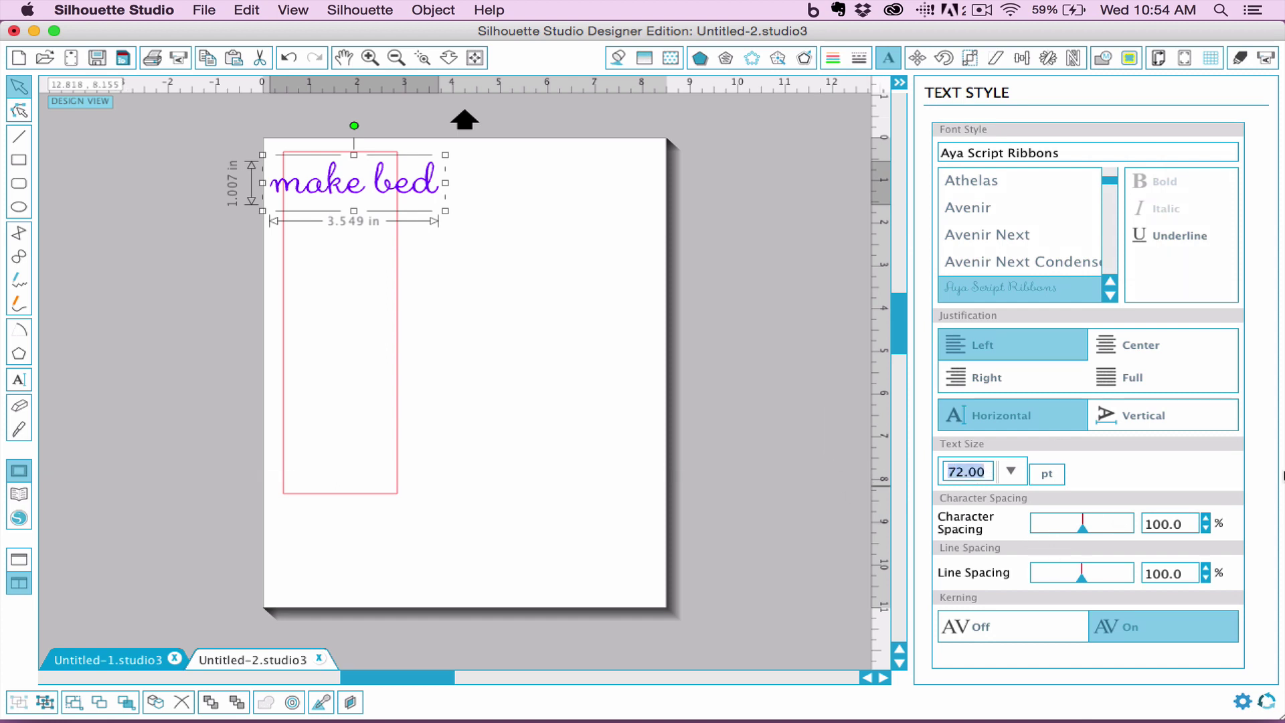
type("30")
key("Return")
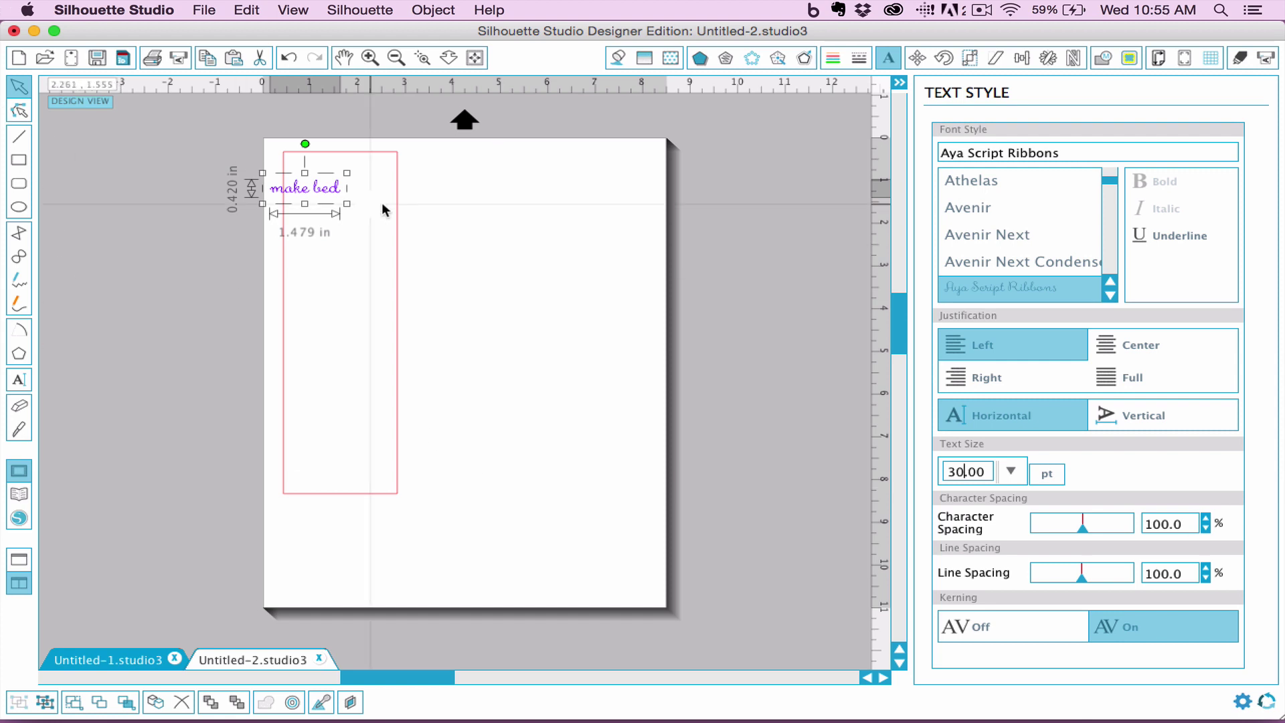
Place the make bed text inside the rectangle's top, then marquee-select both shapes
left_click_drag(330, 200, 360, 181)
left_click(437, 192)
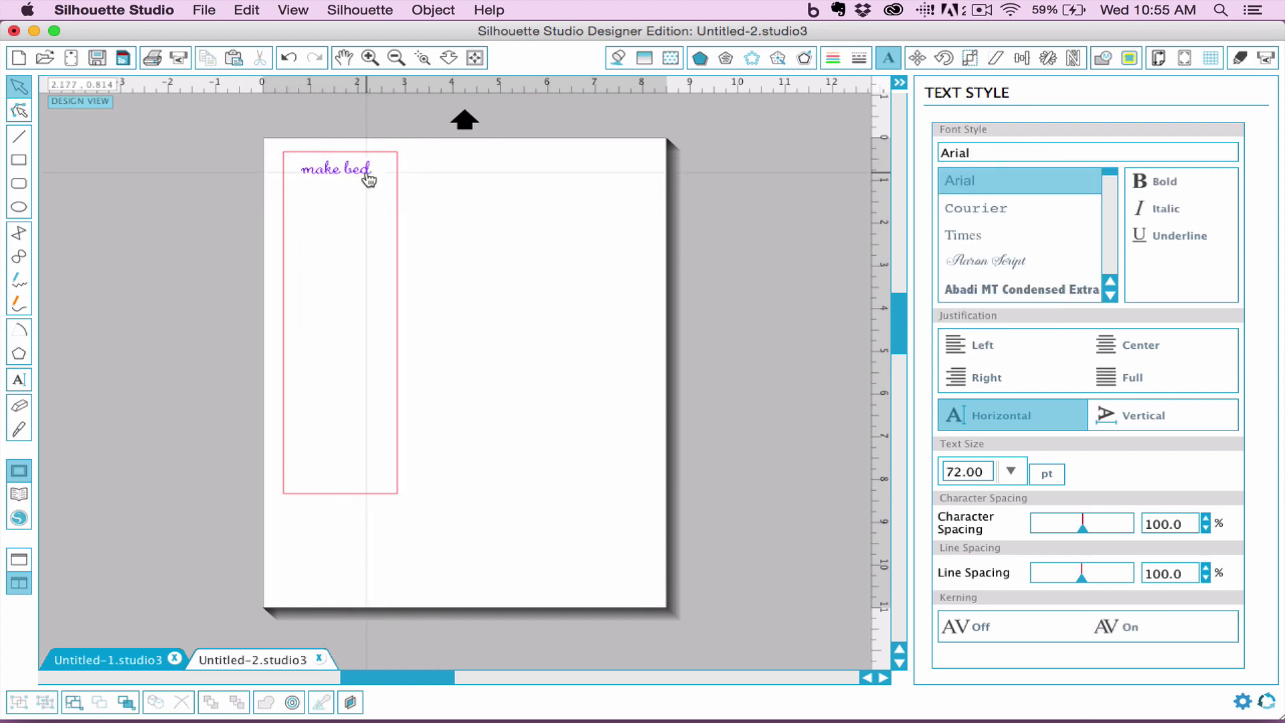
left_click(365, 170)
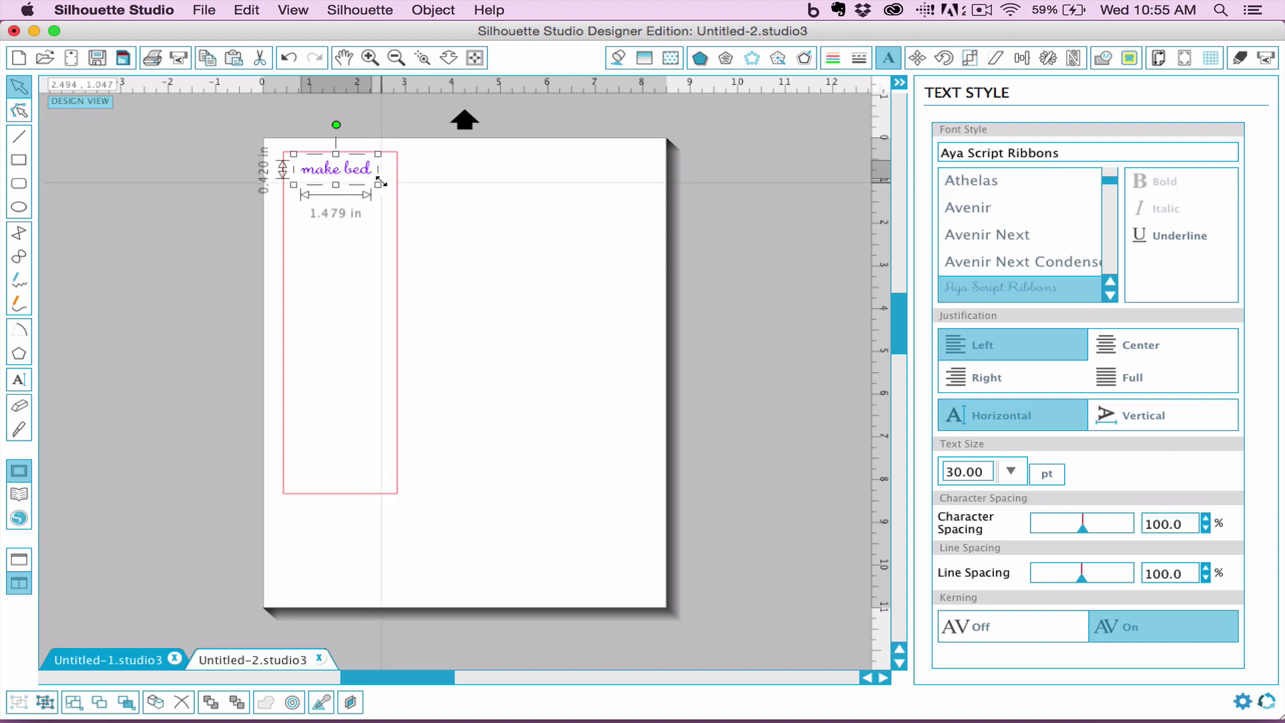
left_click(400, 245)
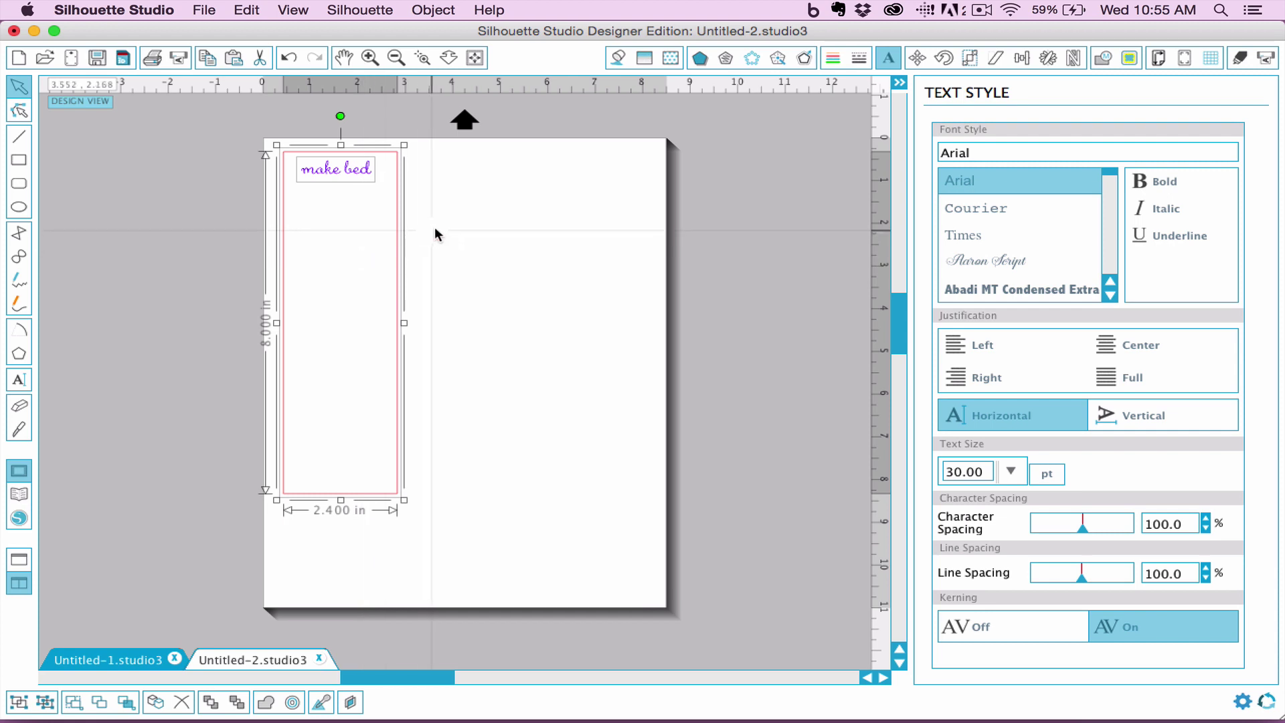
left_click(479, 236)
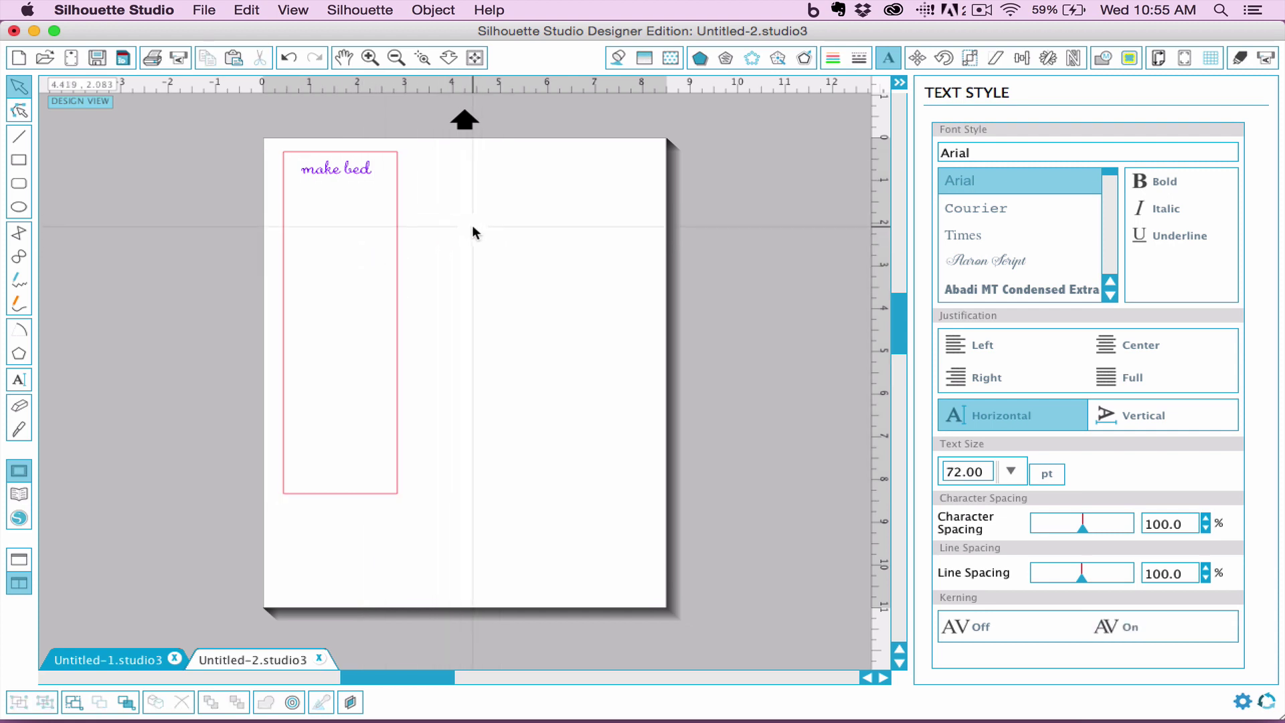
left_click_drag(473, 227, 173, 123)
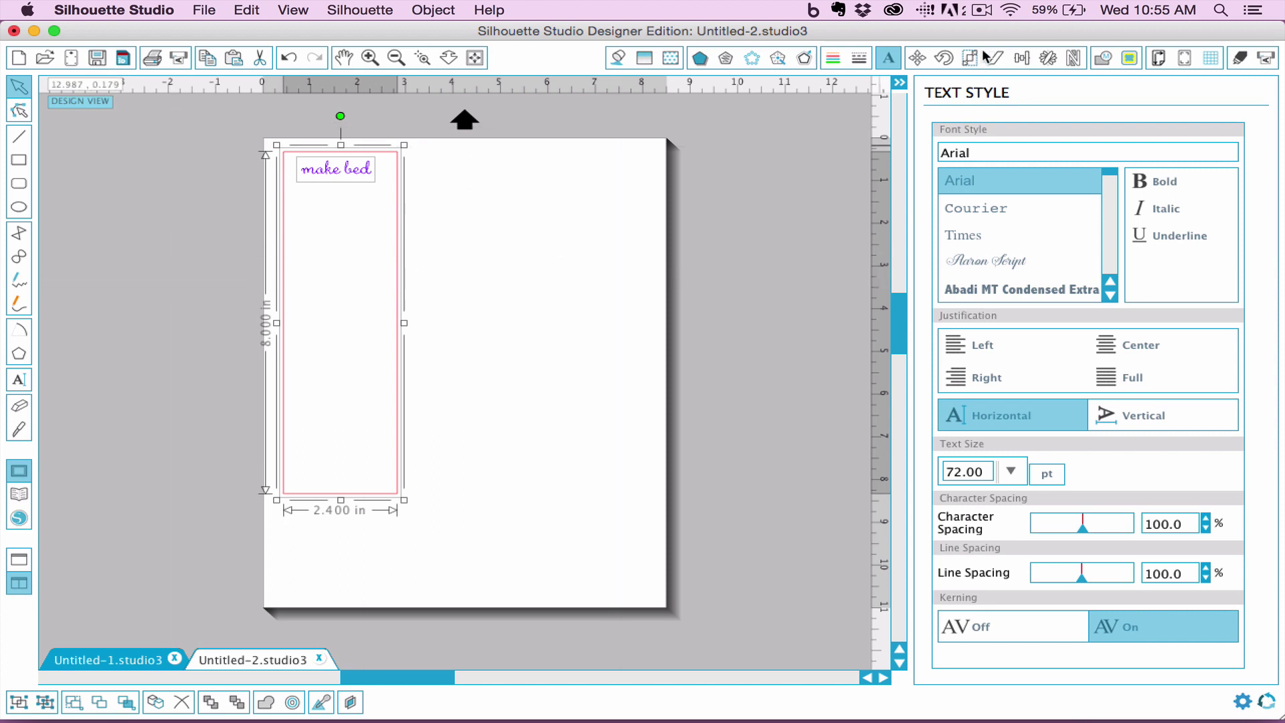
Align the make bed text to the rectangle's center and nudge it up slightly
left_click(1023, 59)
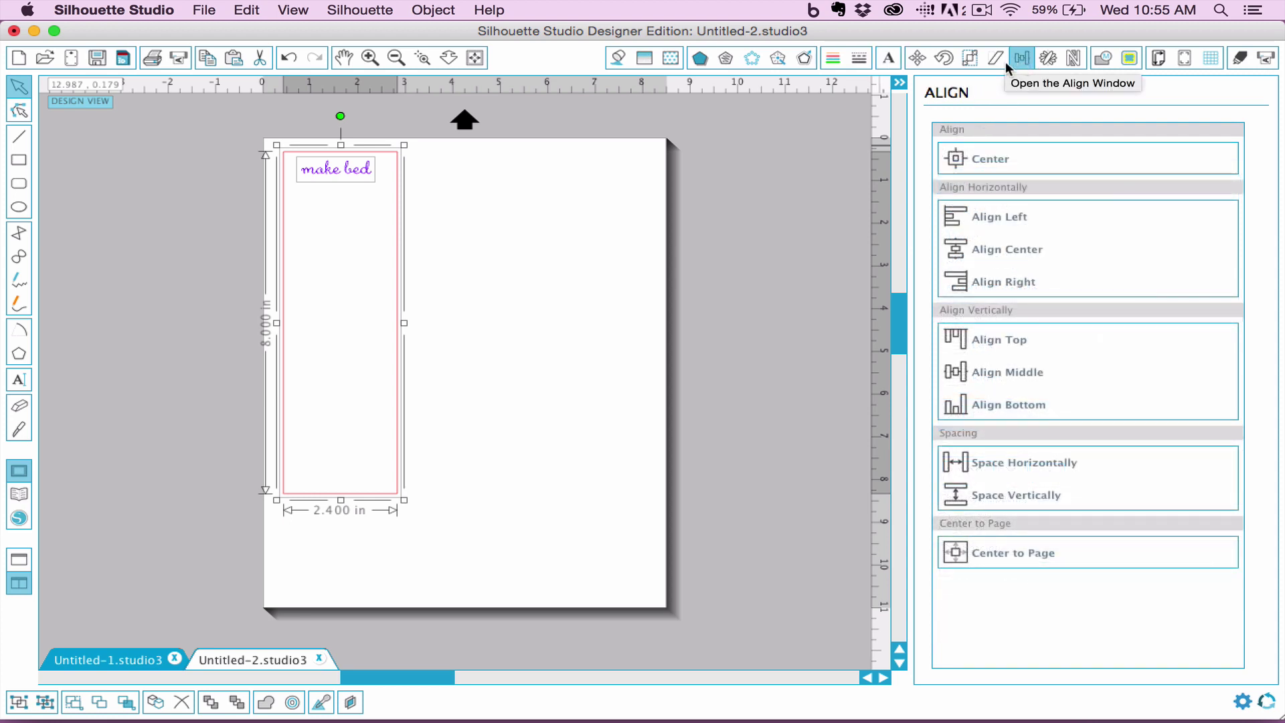
left_click(997, 249)
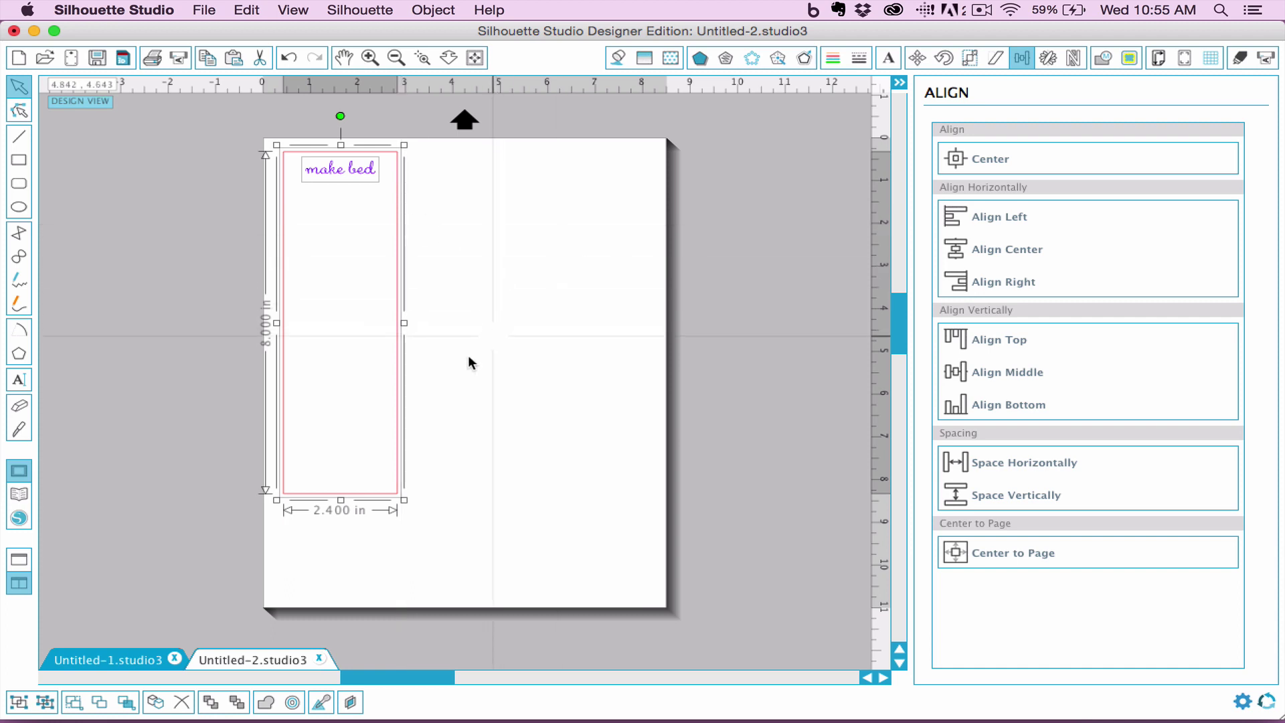
left_click(539, 332)
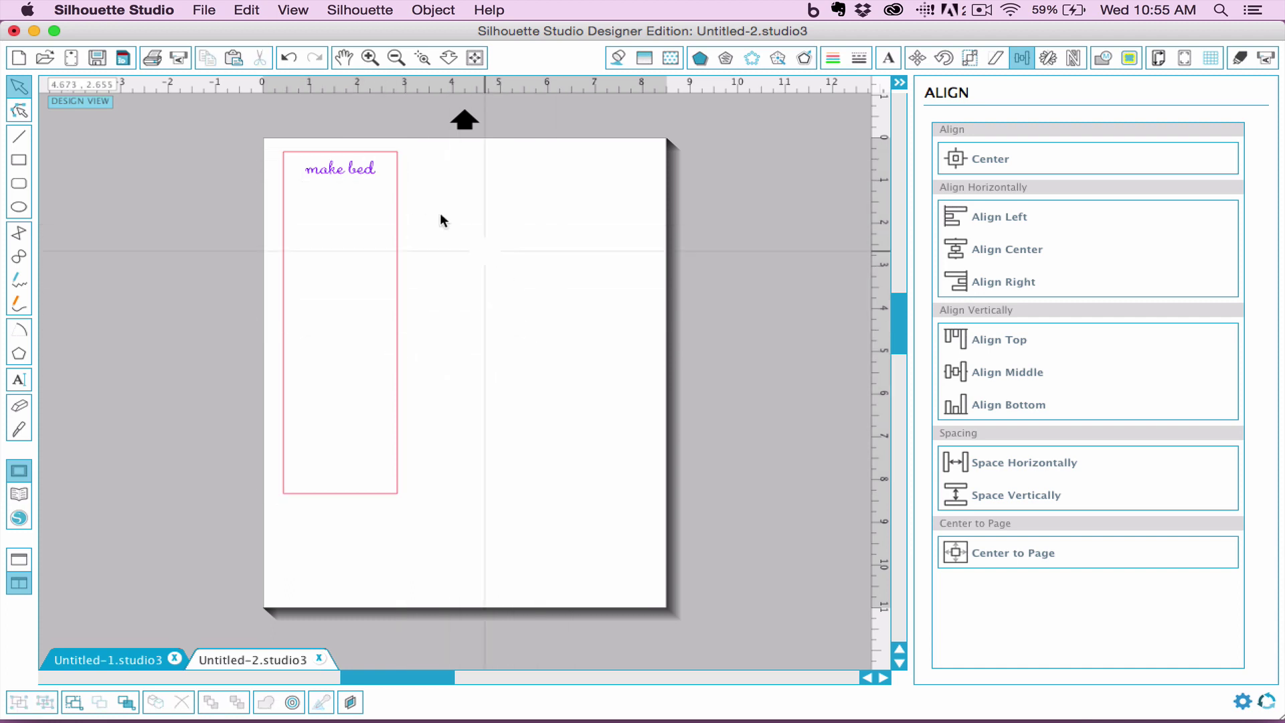
left_click(360, 169)
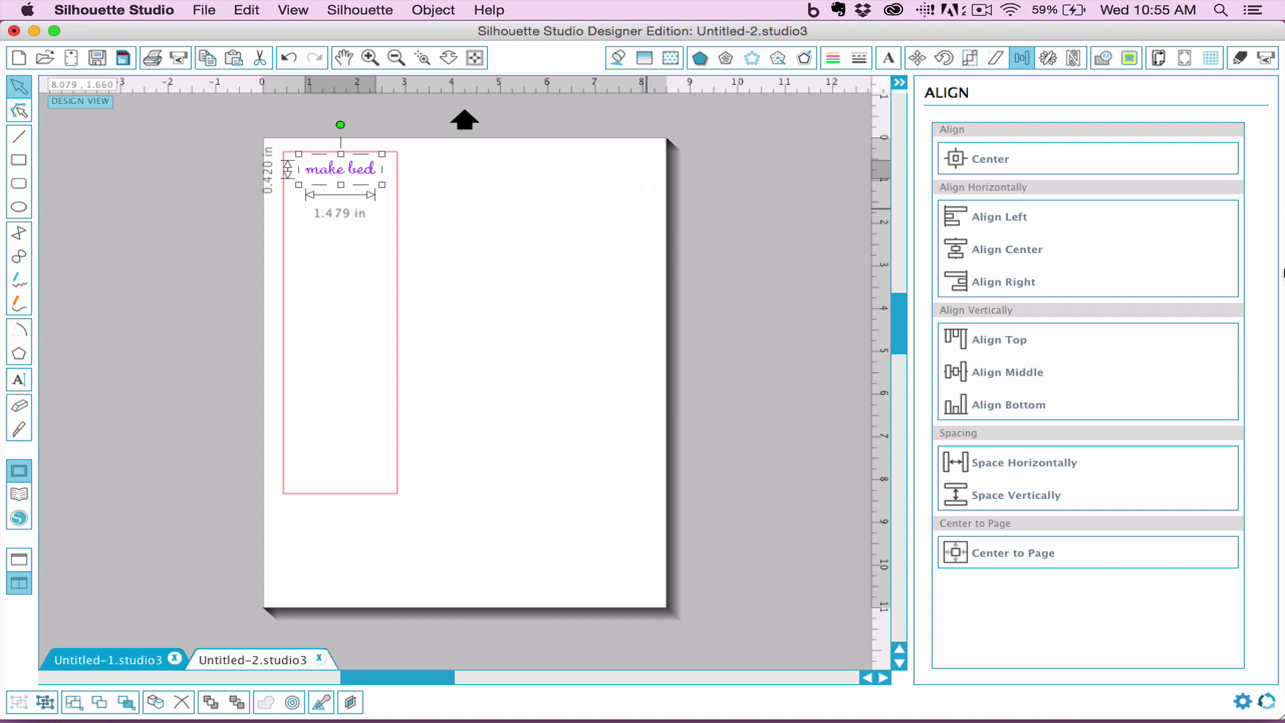
key("Up")
key("Up")
key("Up")
key("Up")
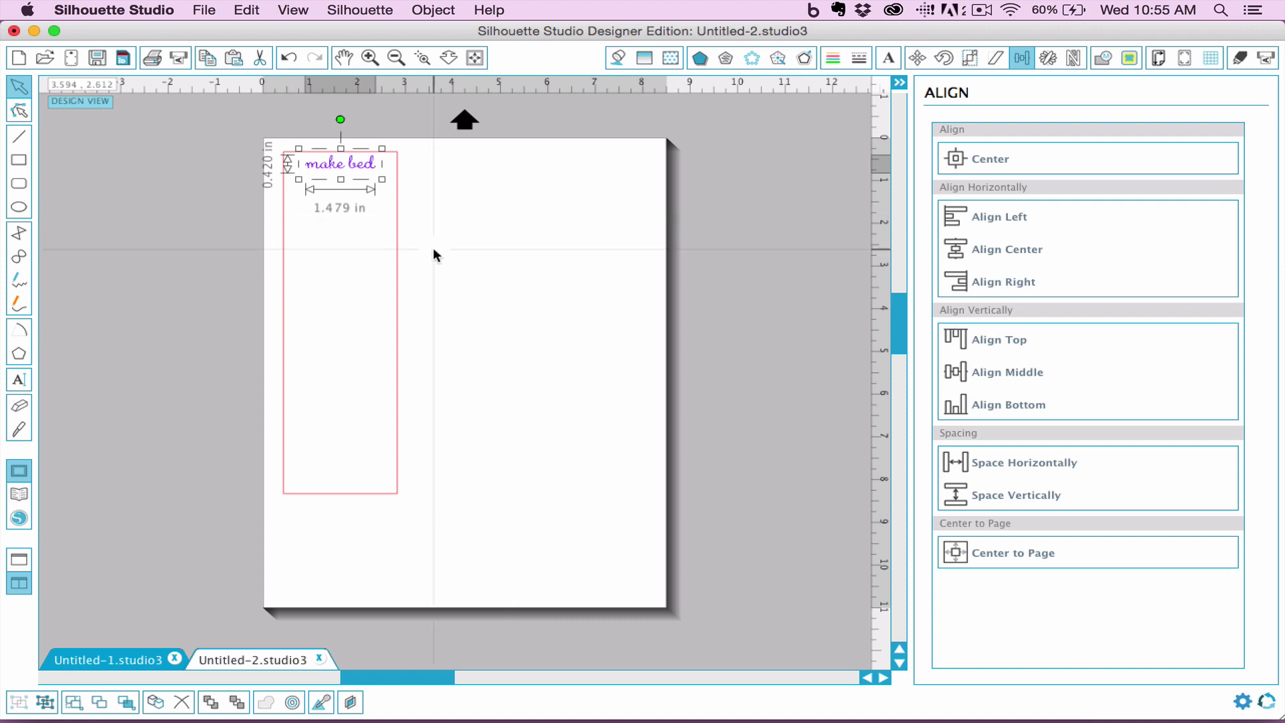
left_click(540, 231)
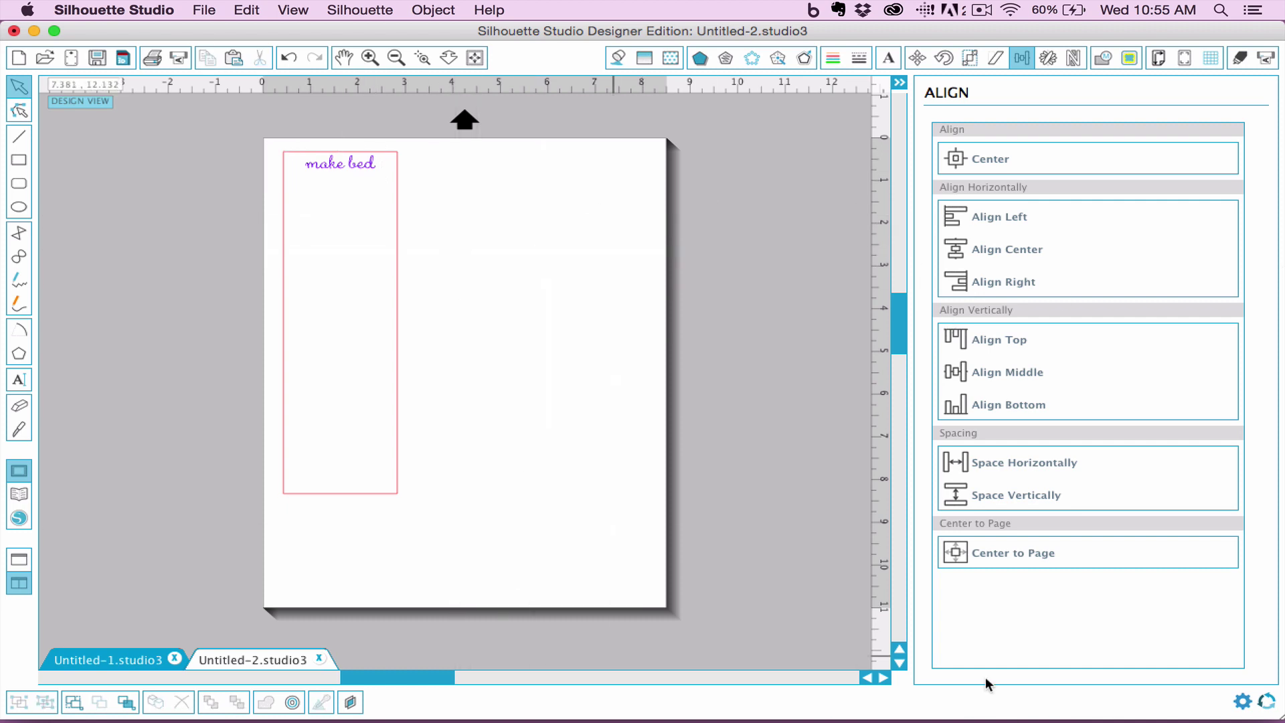
left_click(984, 695)
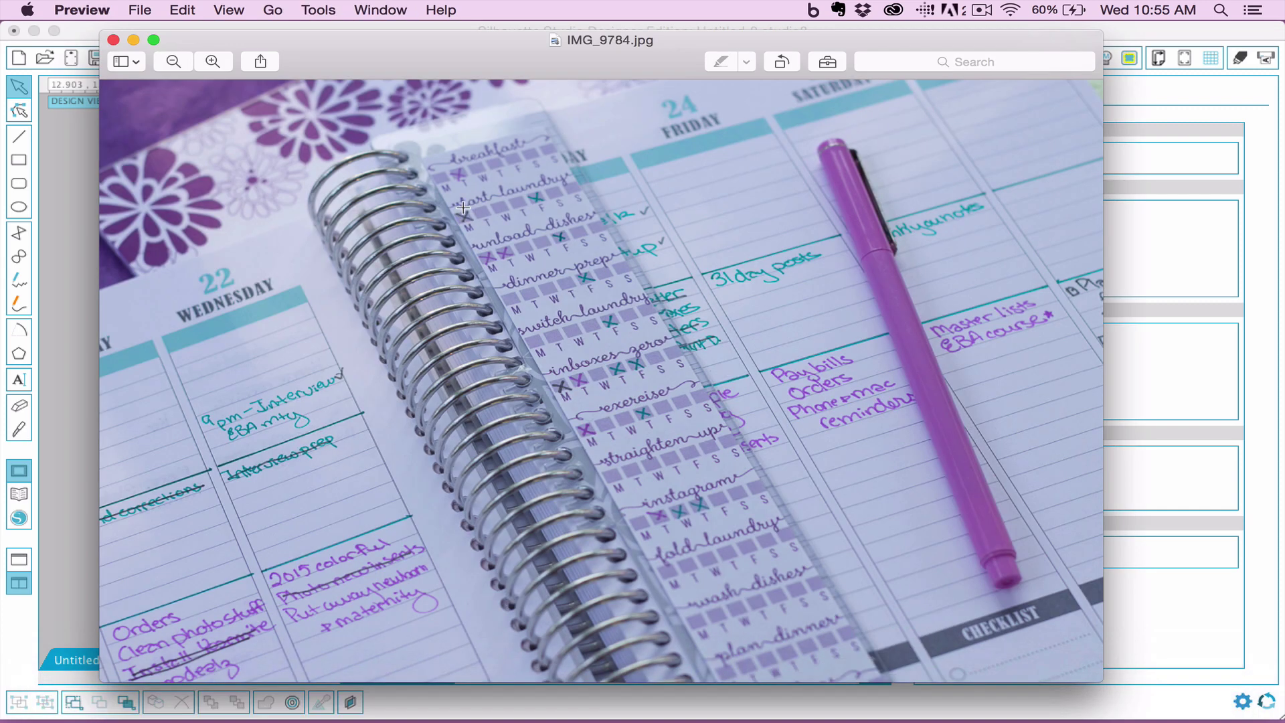
left_click(51, 159)
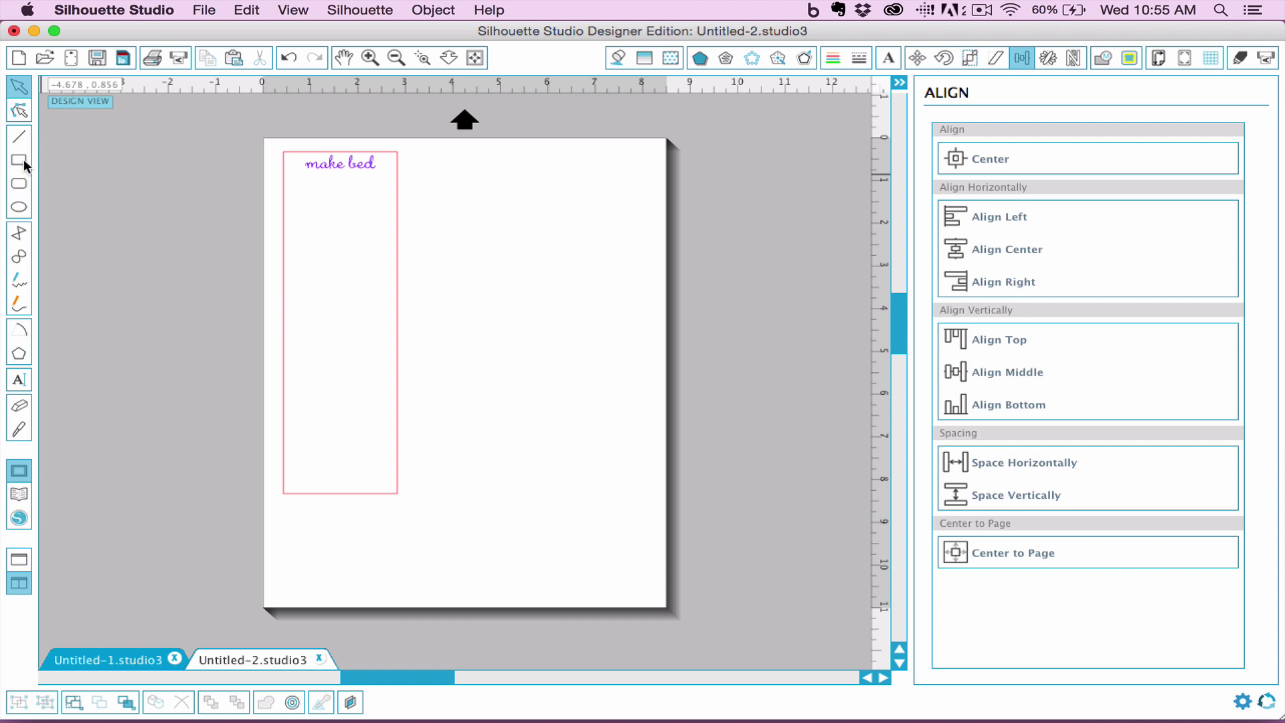
Draw a 0.286 in square checkbox below the make bed text inside the bookmark
left_click(23, 158)
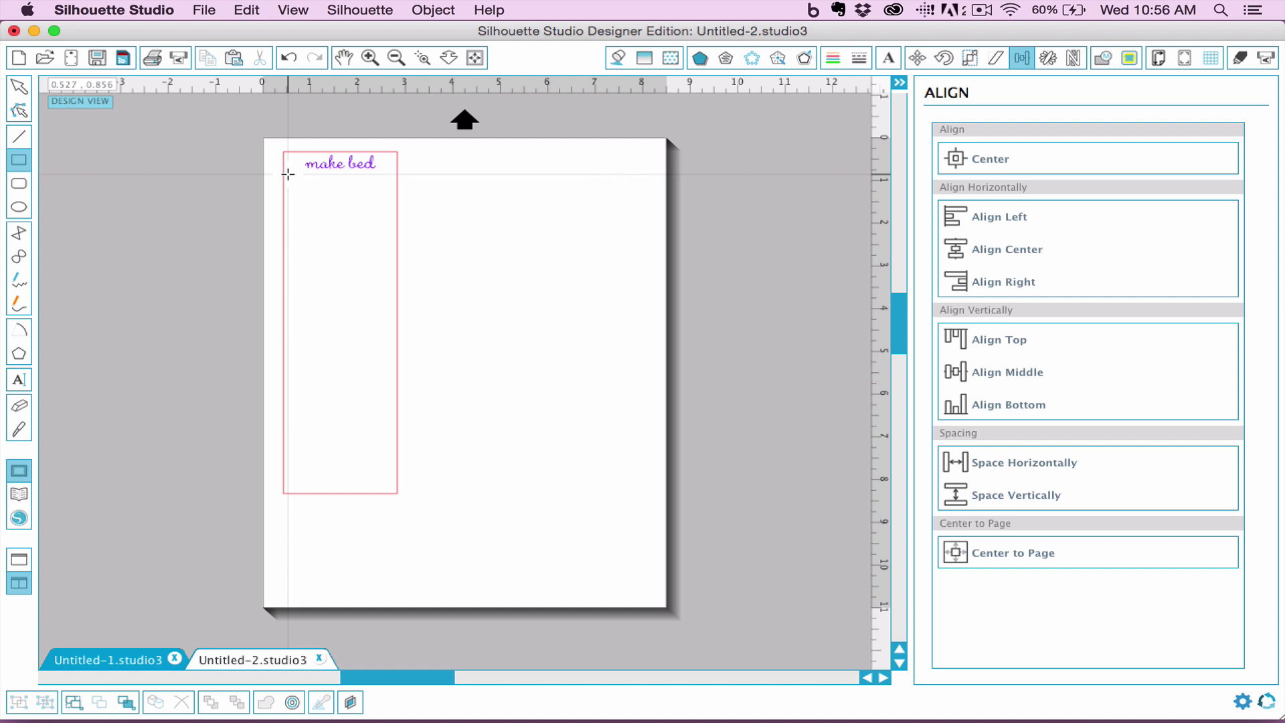
left_click_drag(287, 174, 303, 184)
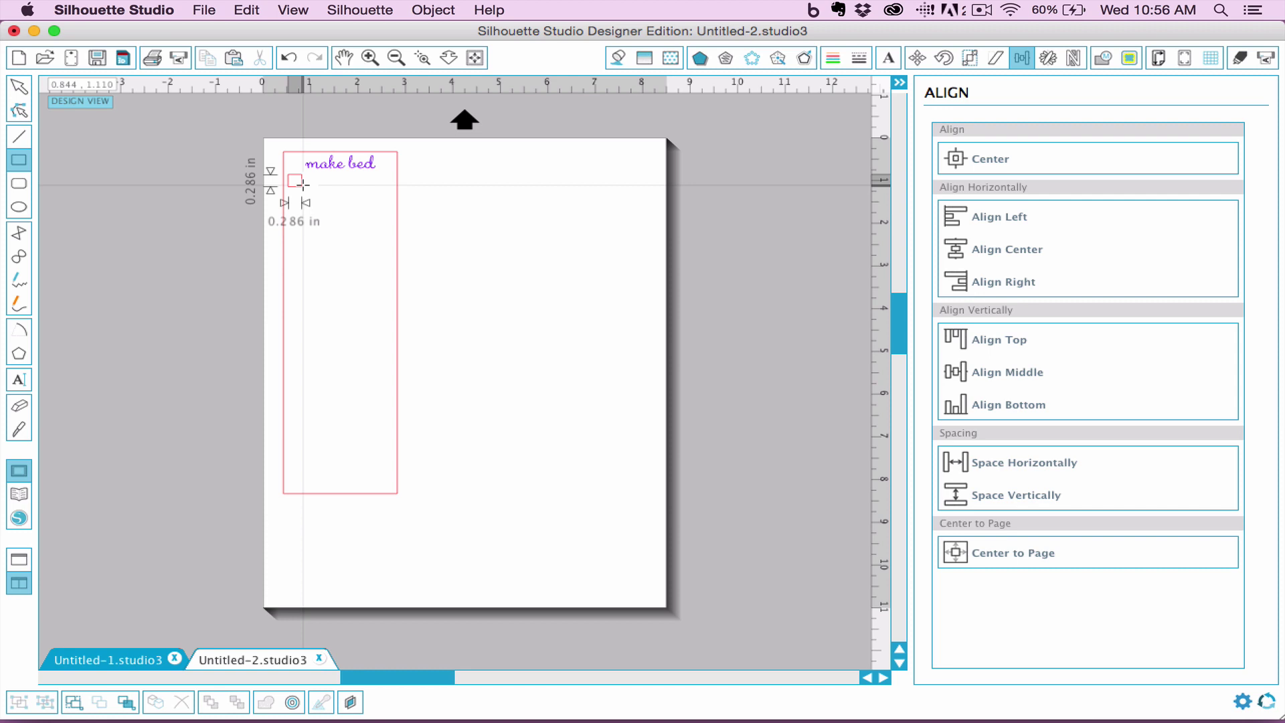
left_click_drag(303, 184, 301, 186)
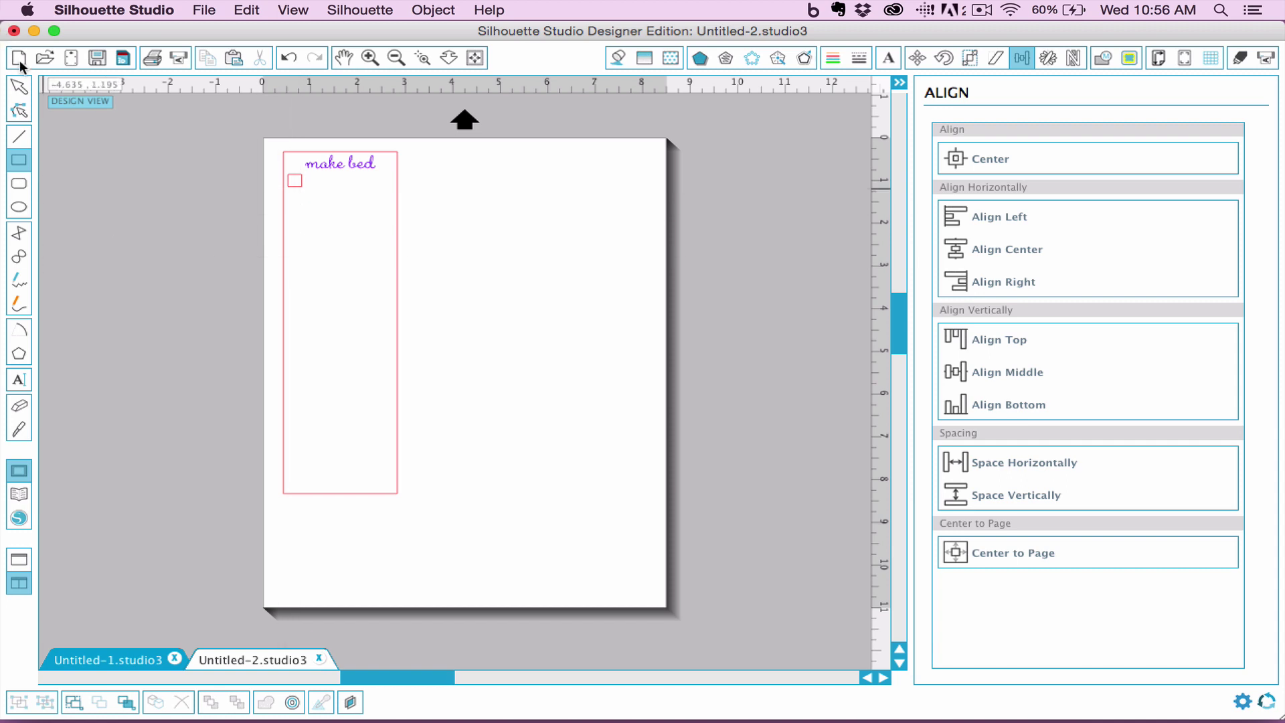
Zoom in and shrink the checkbox square under 'make bed' to 0.210 in per side
left_click(19, 87)
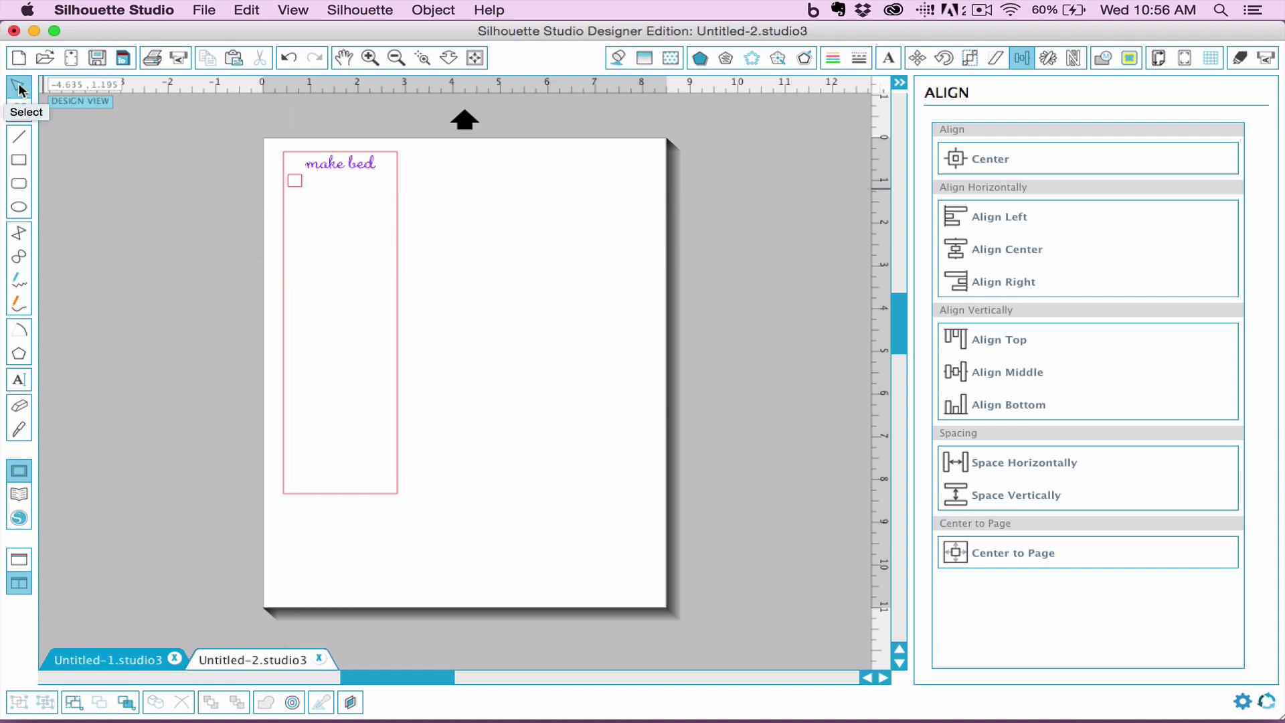
left_click(371, 57)
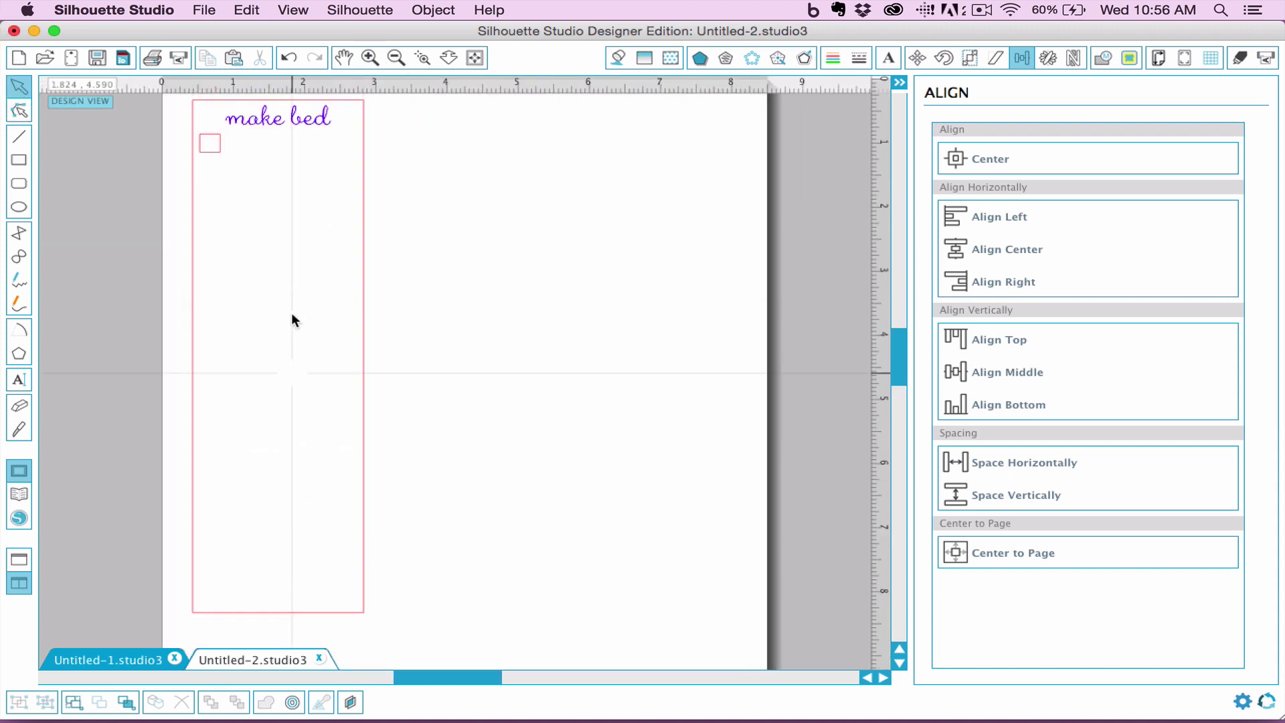
scroll(291, 311, "up", 2)
left_click(370, 57)
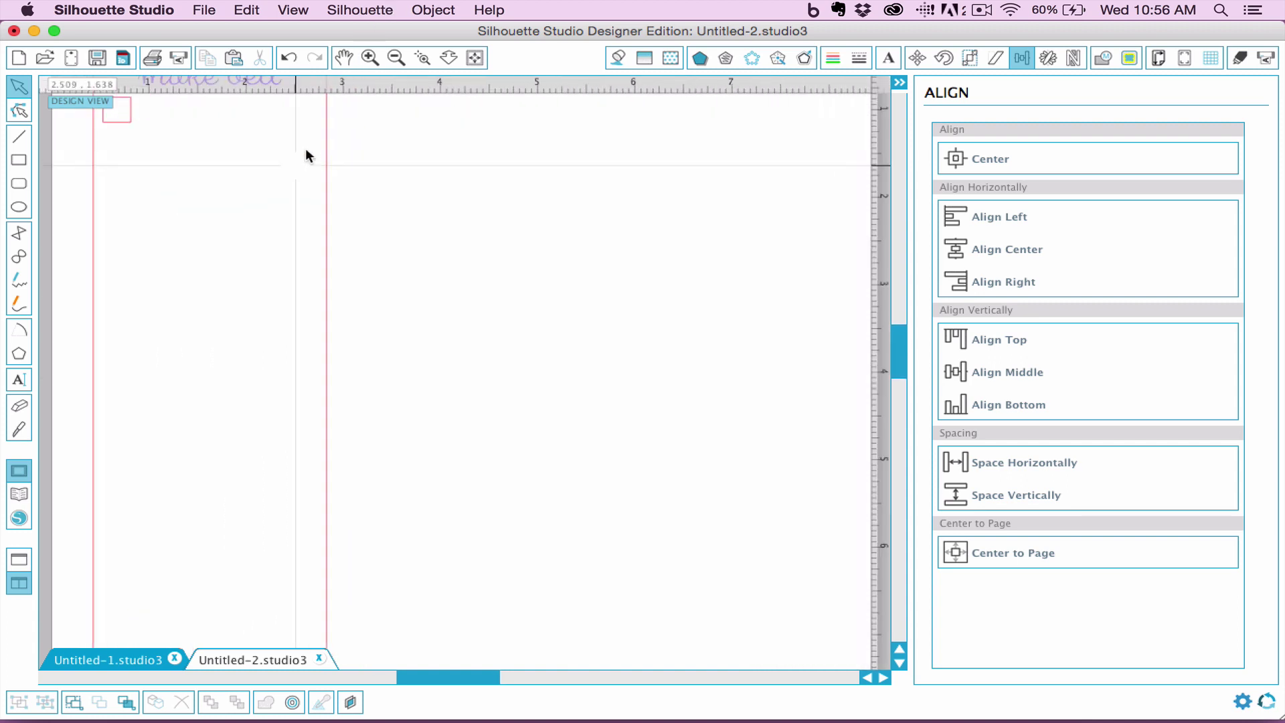
scroll(269, 331, "up", 2)
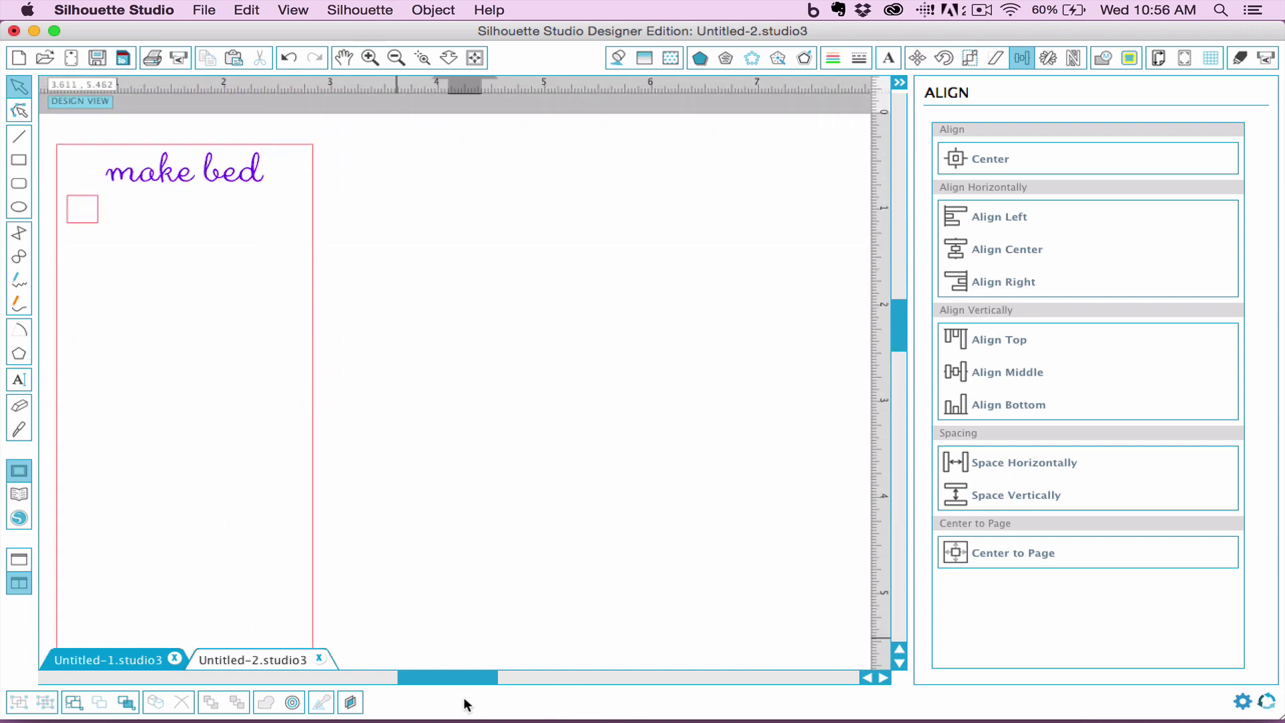
left_click_drag(459, 678, 424, 673)
left_click(221, 196)
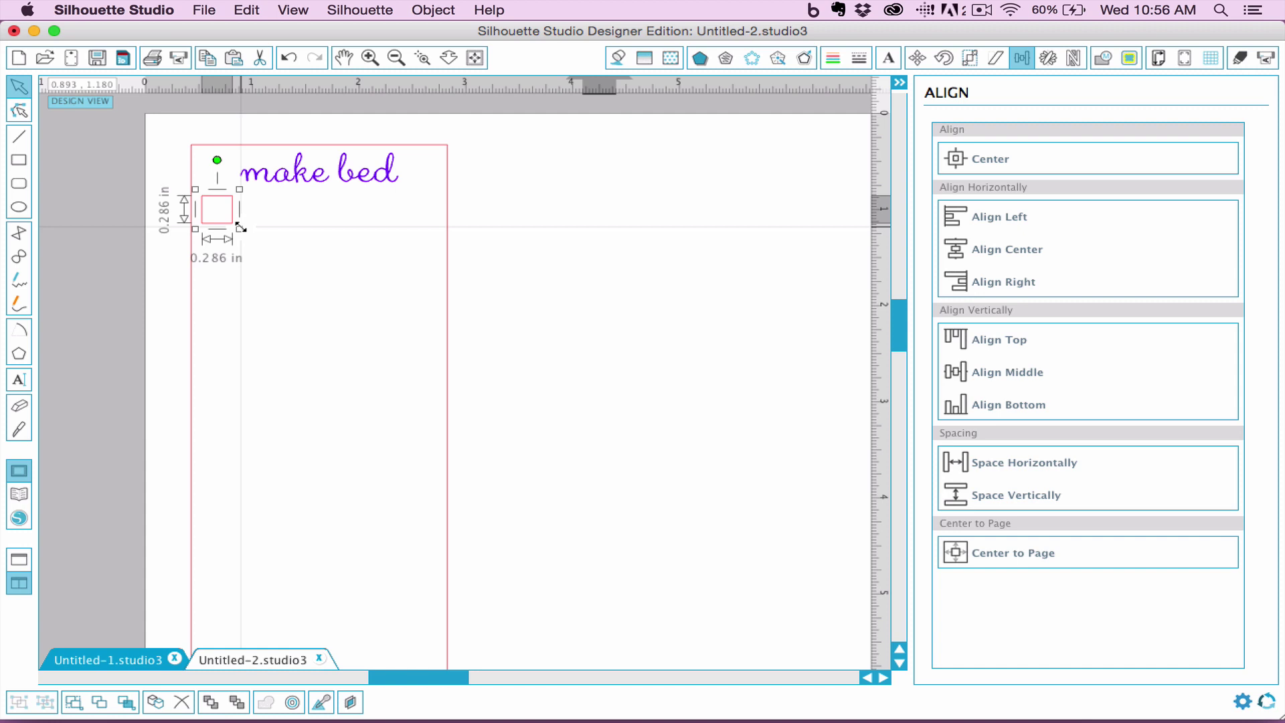
left_click_drag(241, 227, 232, 220)
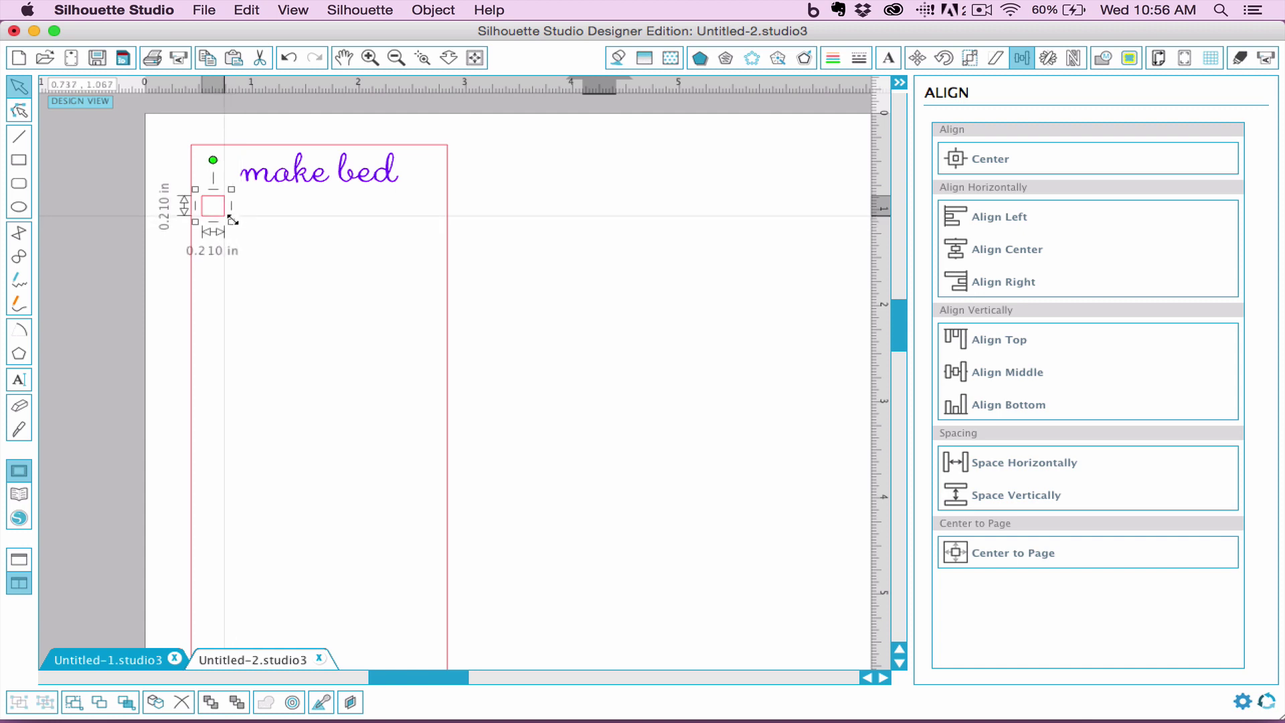
left_click(125, 169)
left_click(213, 200)
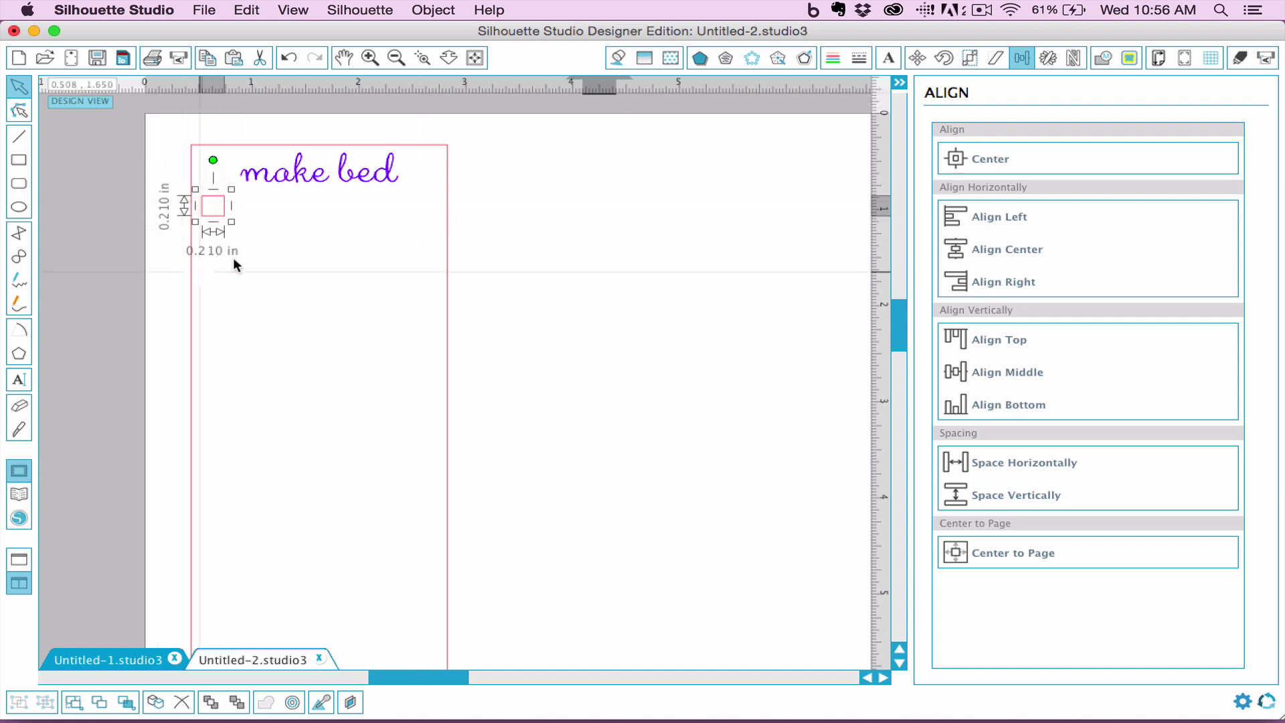
Set the checkbox square to No Cut with a transparent outline
left_click(1238, 58)
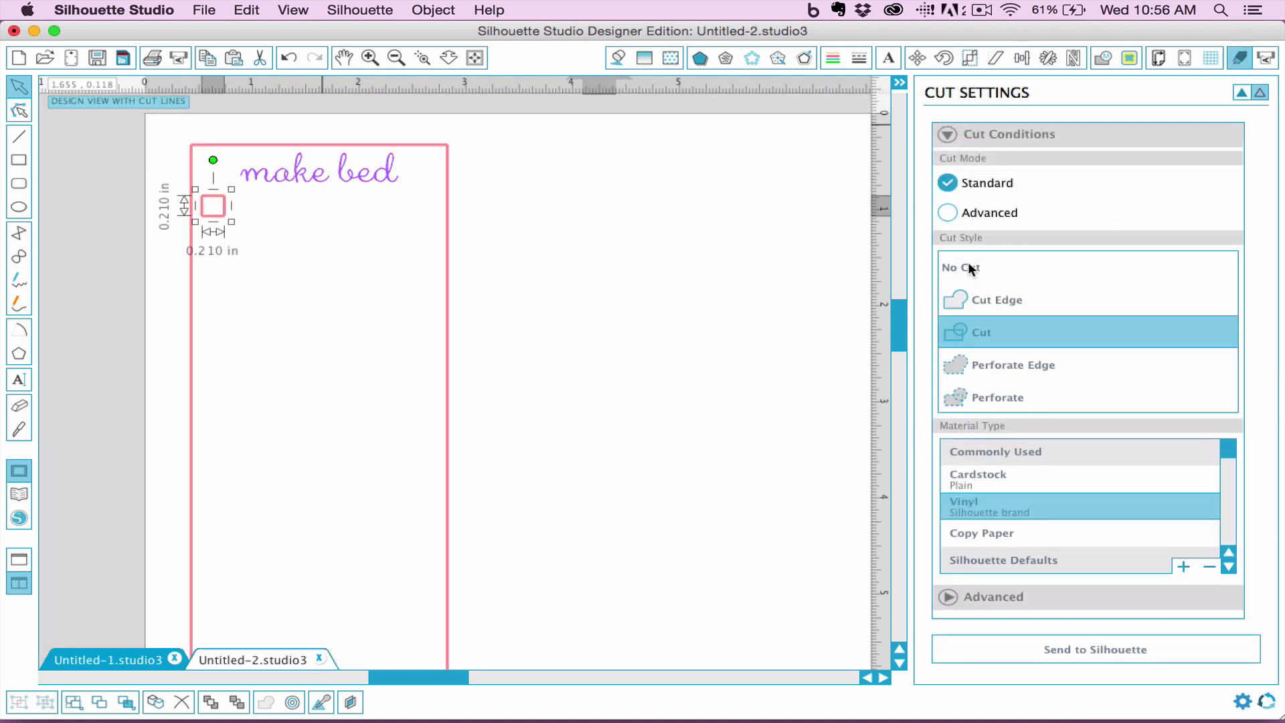
left_click(968, 265)
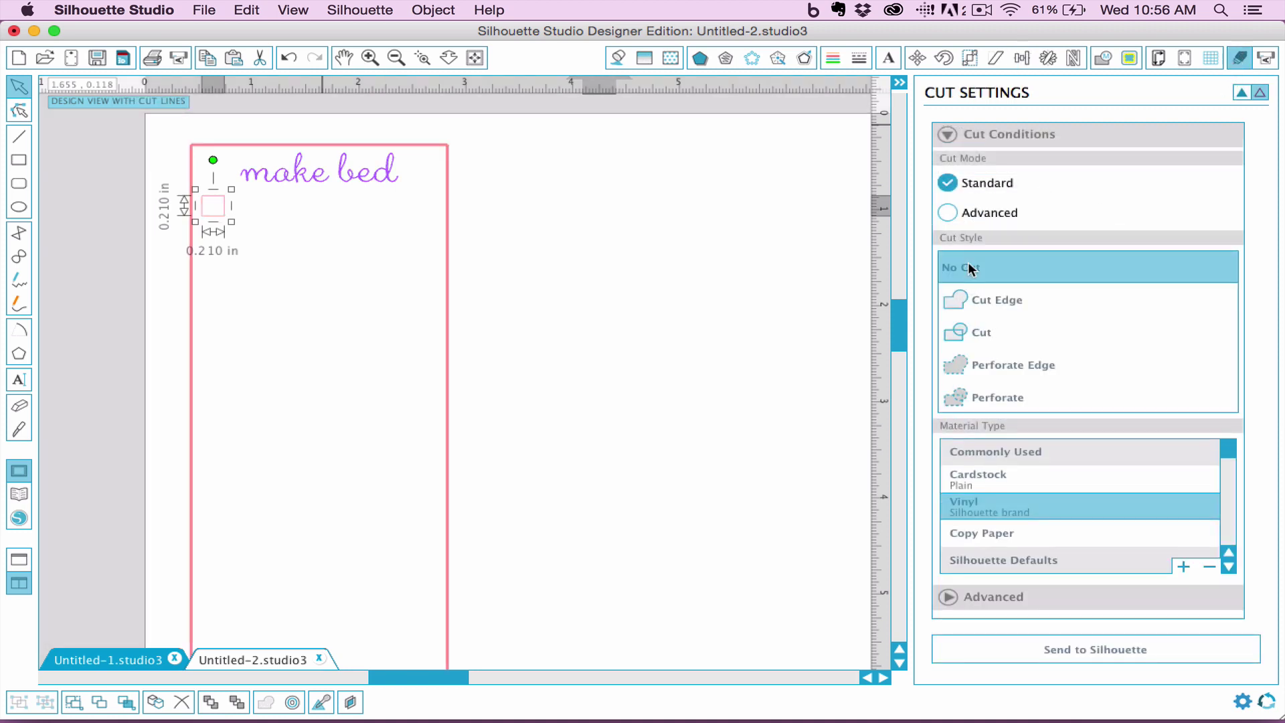
left_click(833, 58)
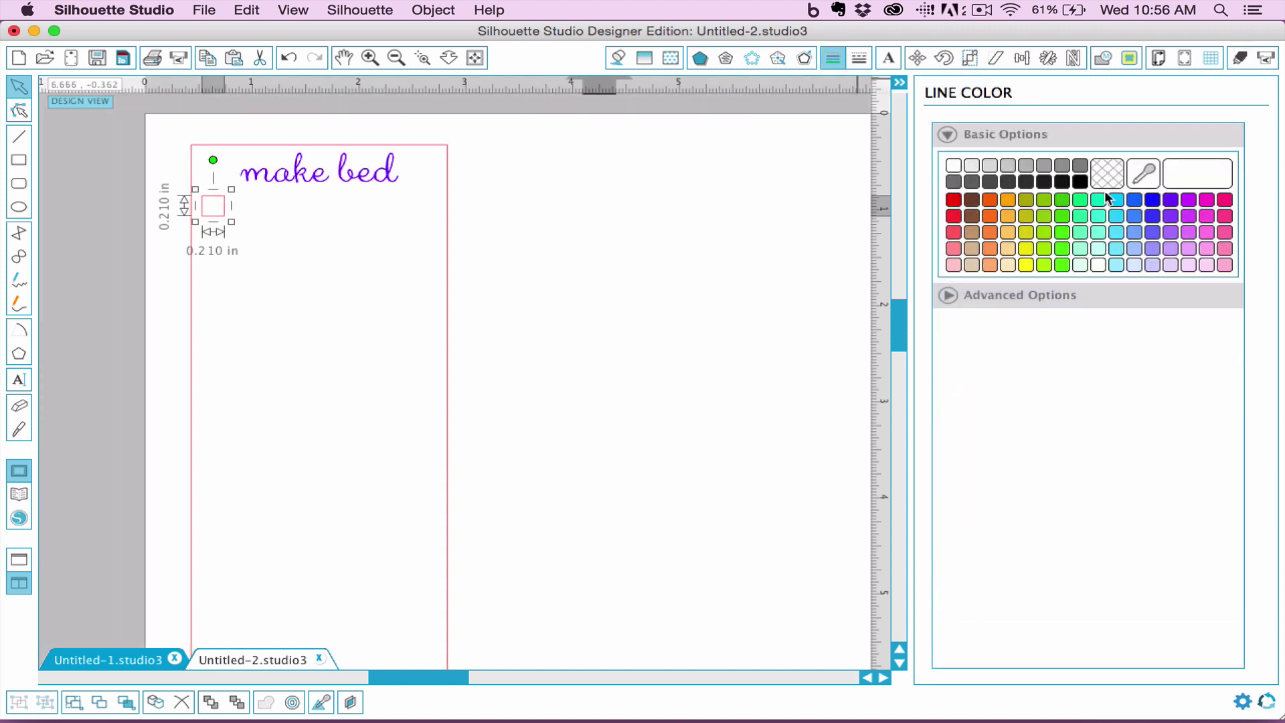
left_click(1115, 176)
Fill the square light lavender E9DBFF and nudge it slightly left
left_click(621, 59)
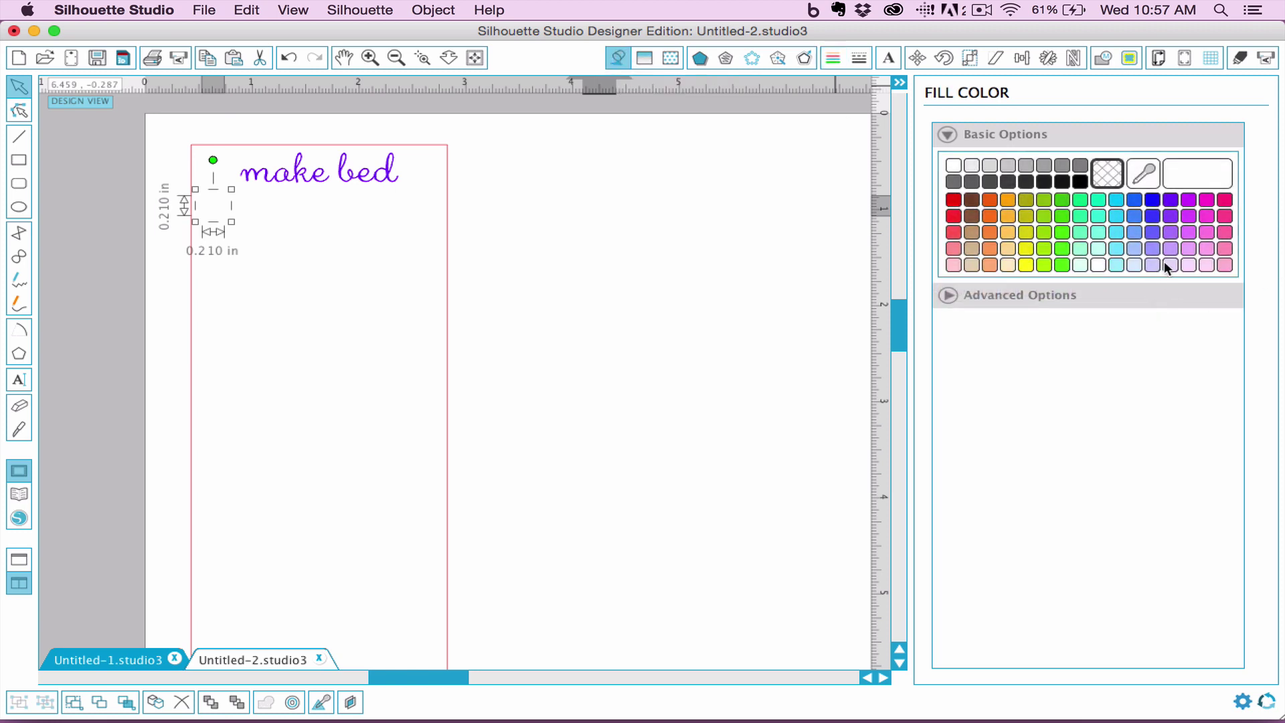
left_click(1170, 266)
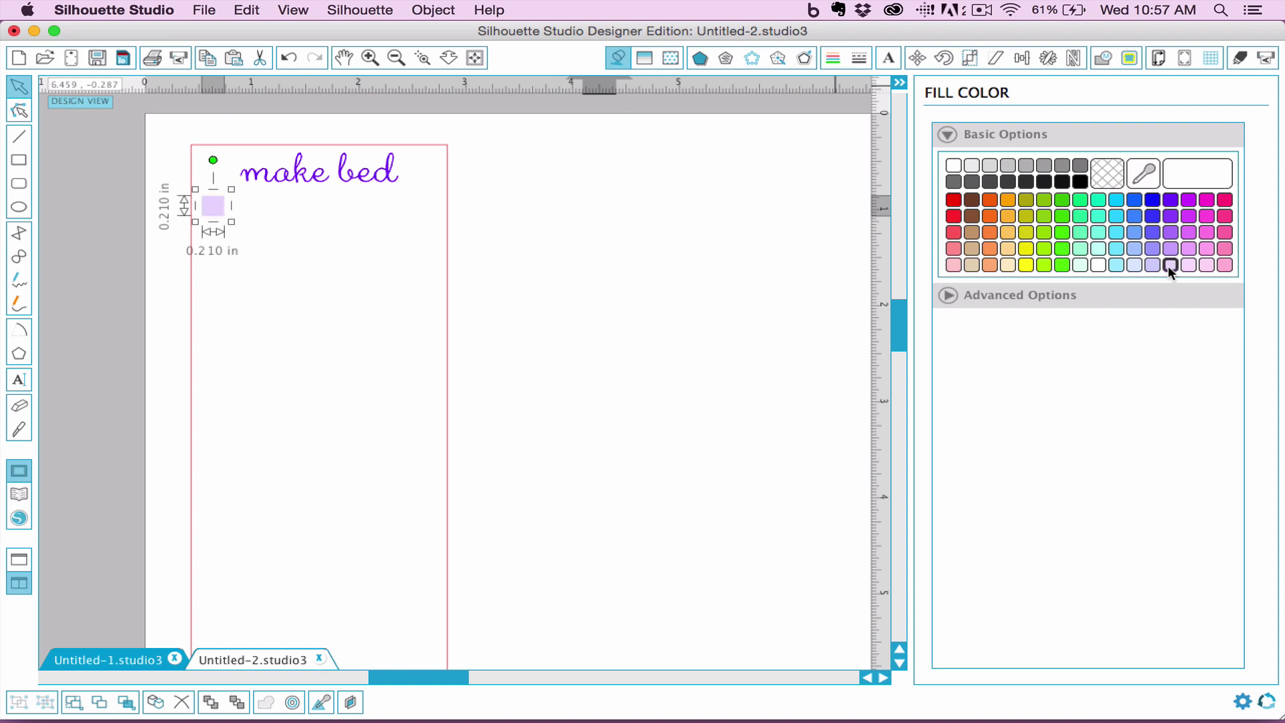
left_click(955, 293)
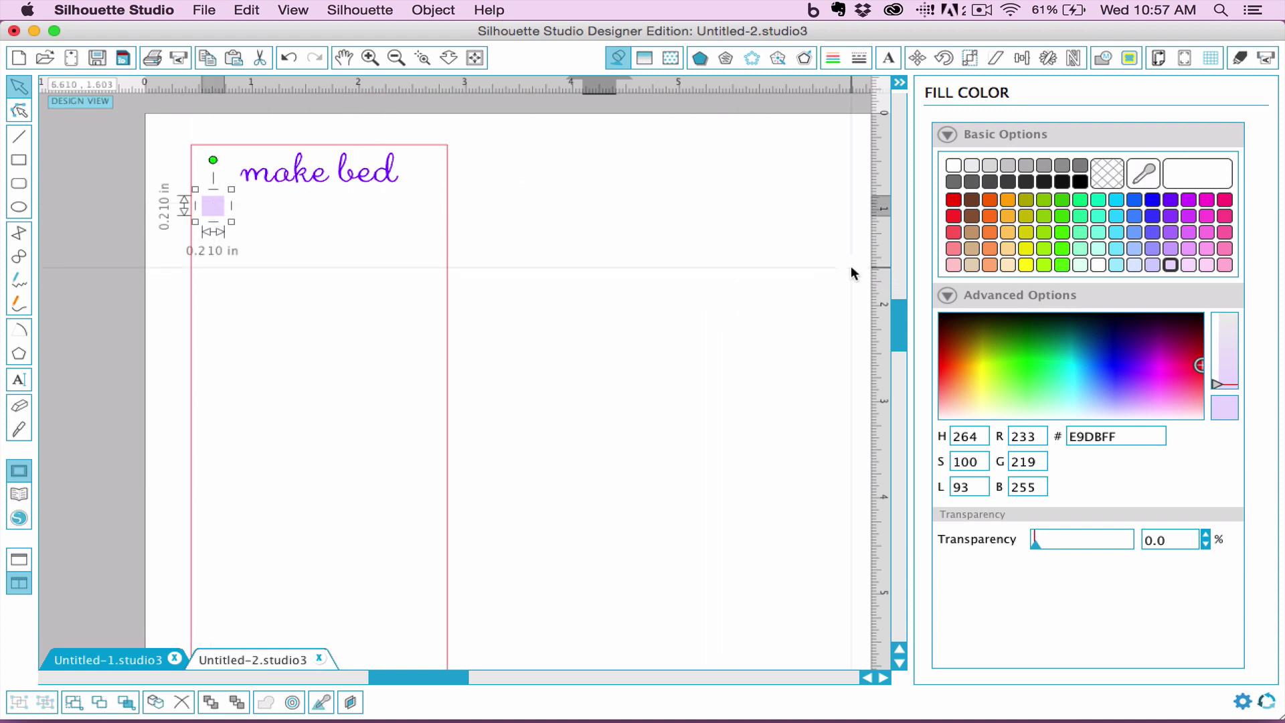
key("Left")
key("Left")
key("Left")
key("Left")
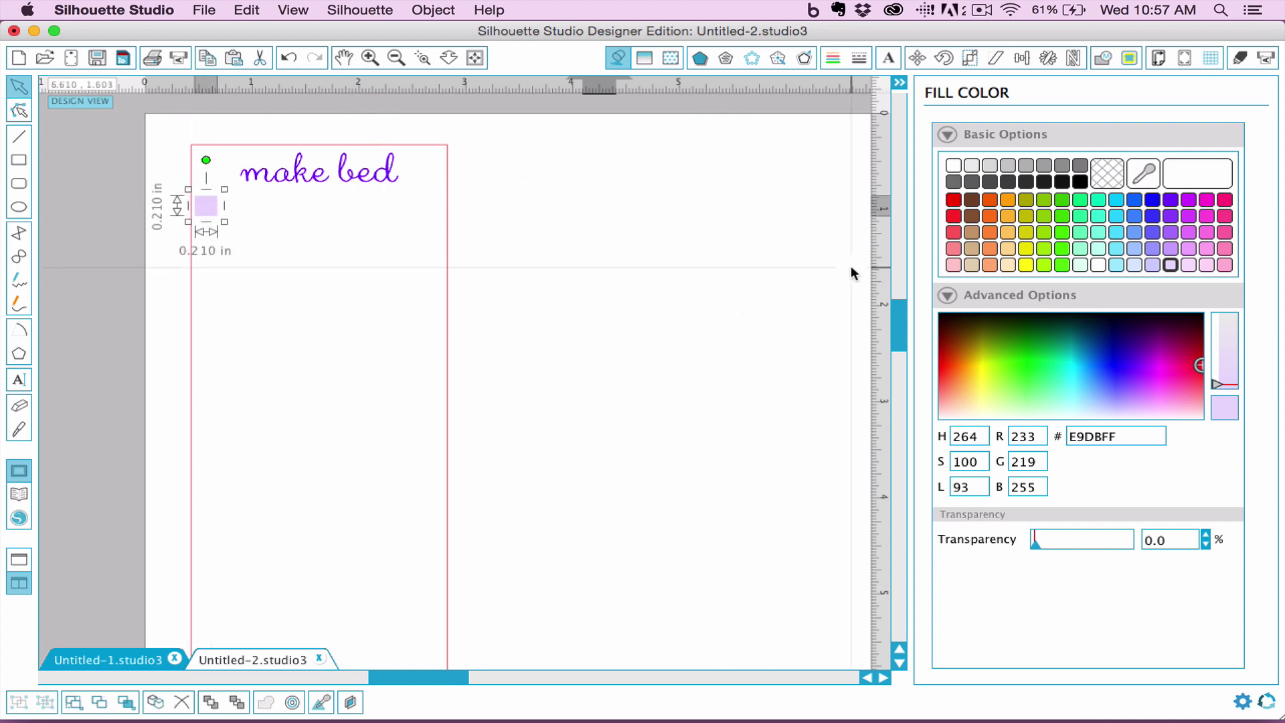
Nudge the lavender square right and duplicate it into six extra copies
key("Right")
key("Right")
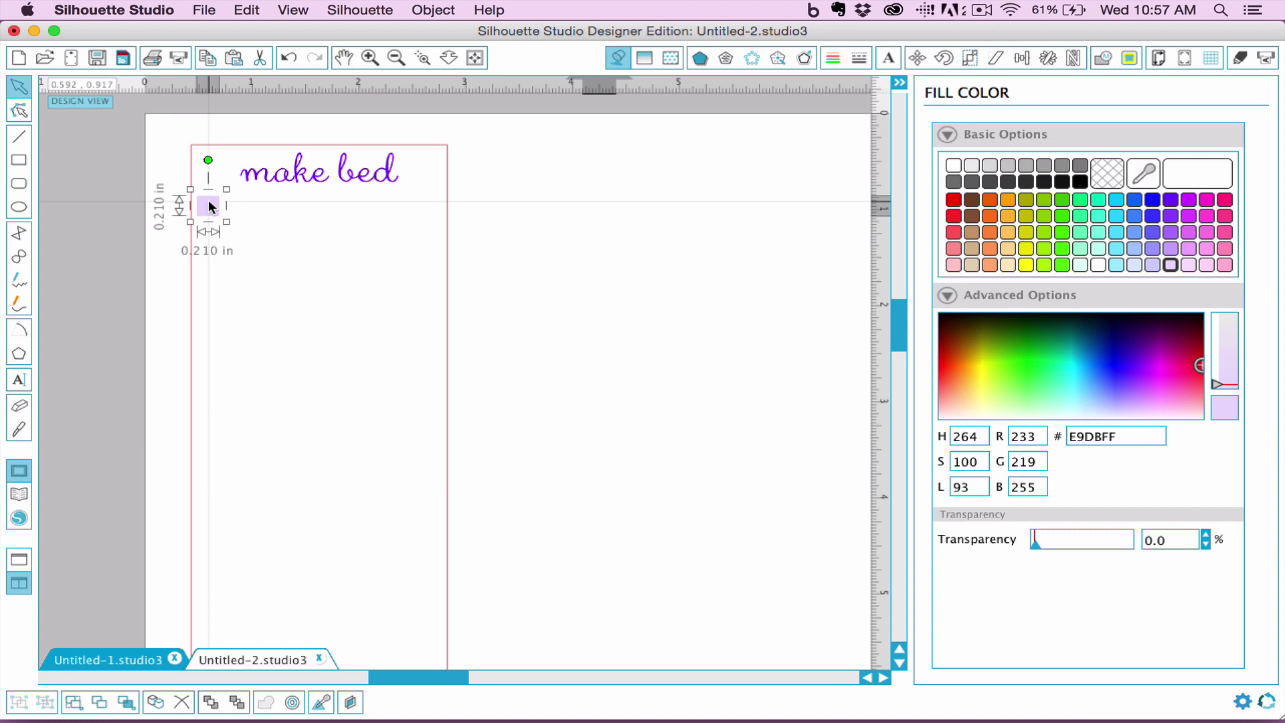
key("super+d")
key("super+d")
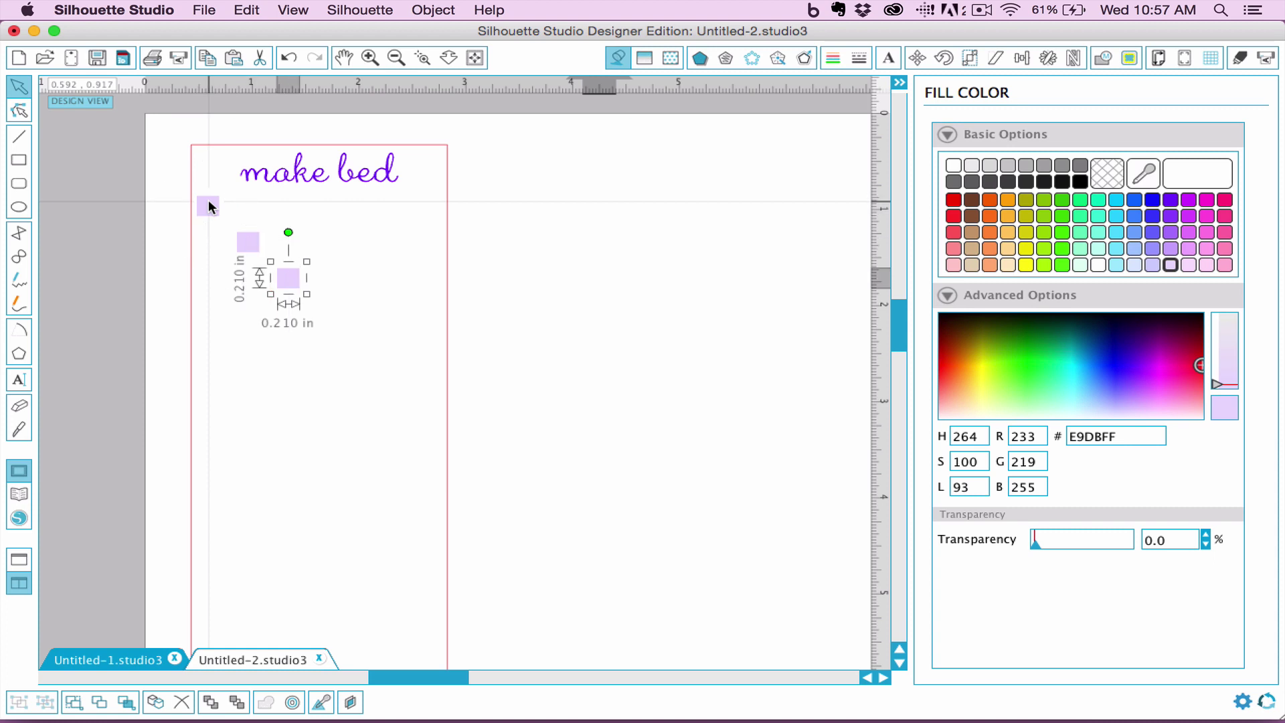
key("super+d")
key("super+d")
key("super+d")
key("super+d")
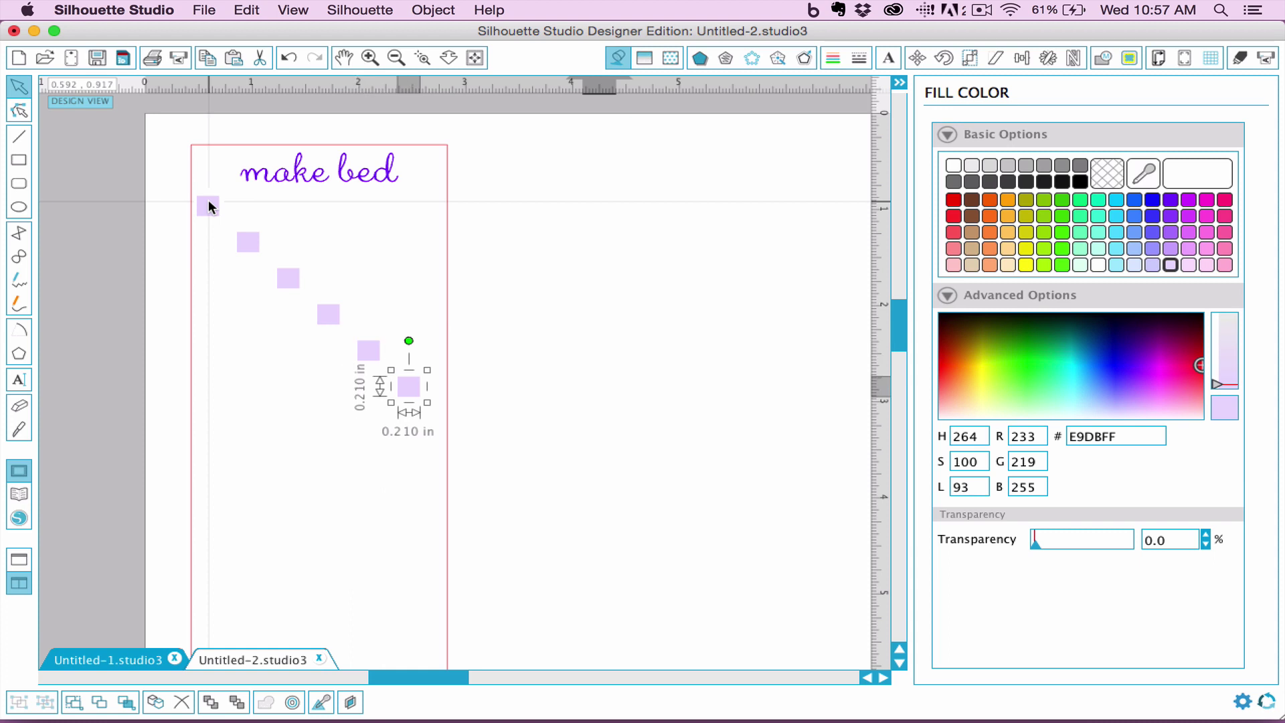
left_click(574, 213)
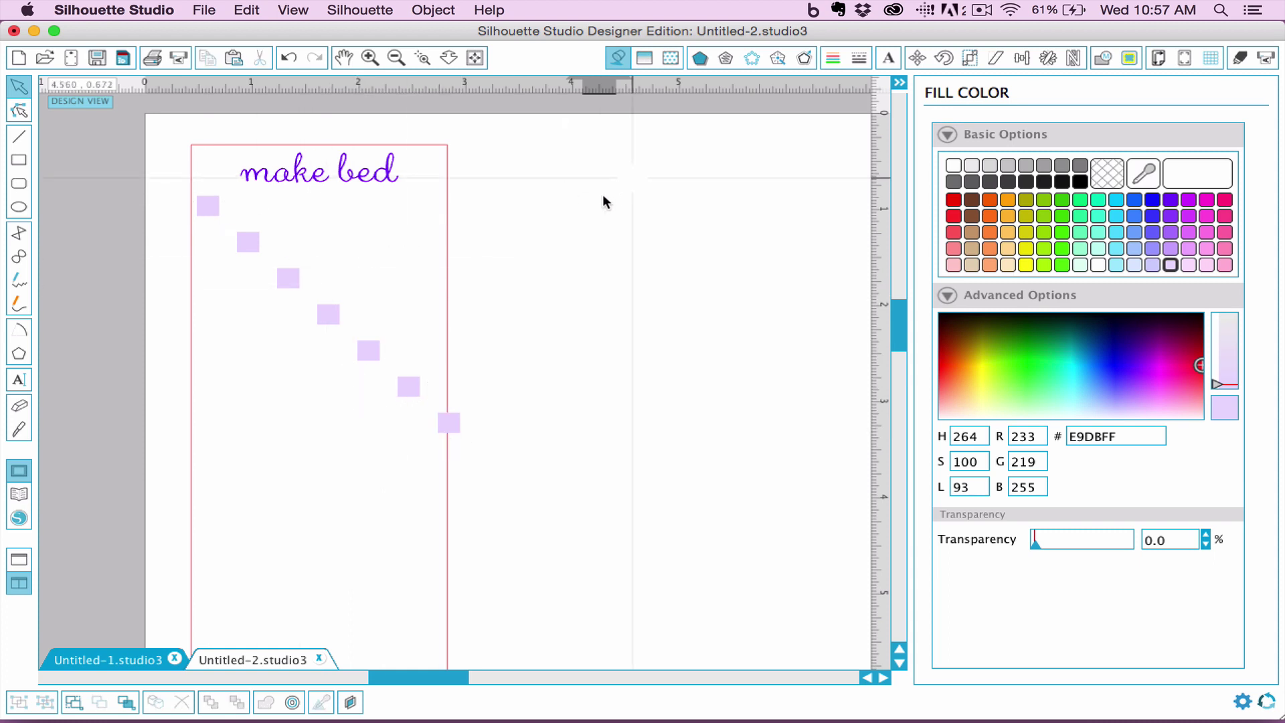
Drag the six copies up into a row beside the first square beneath 'make bed'
left_click_drag(247, 248, 238, 218)
left_click_drag(301, 289, 281, 220)
left_click_drag(330, 317, 308, 213)
left_click_drag(374, 353, 347, 213)
left_click_drag(410, 384, 379, 213)
left_click_drag(462, 425, 428, 210)
left_click(222, 221)
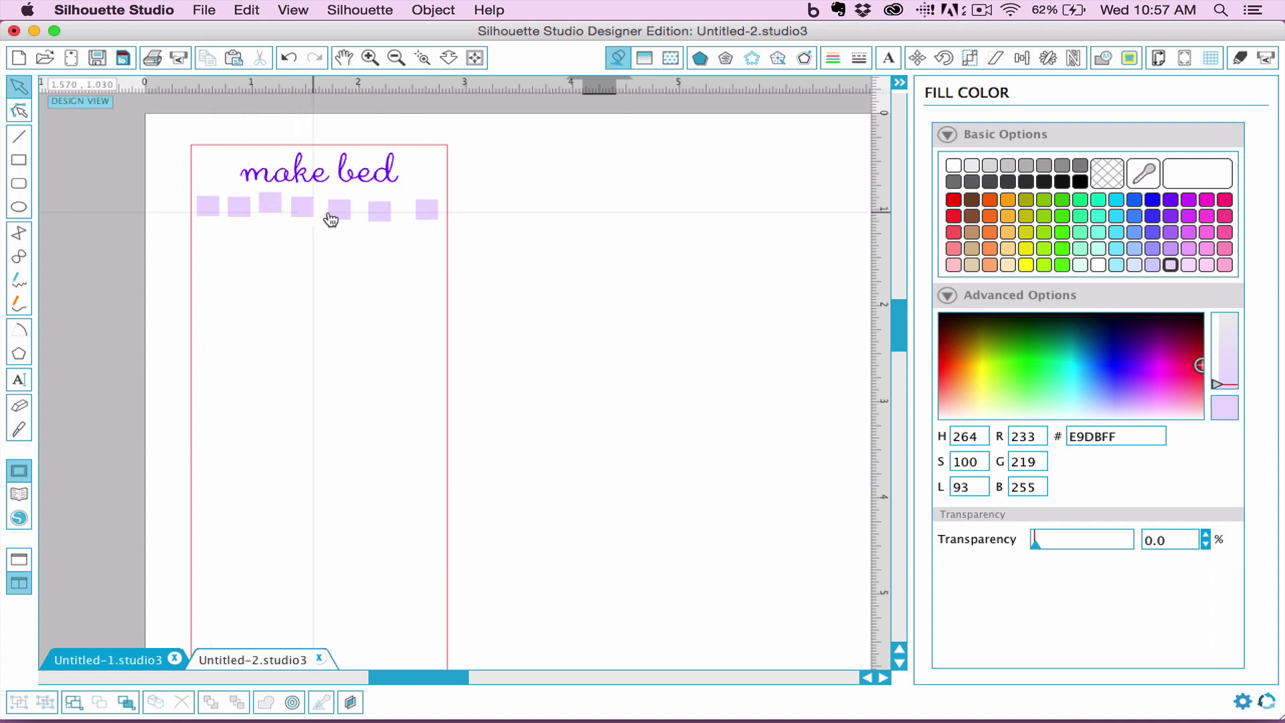
Bottom-align the seven squares and space them evenly across the row
left_click_drag(124, 196, 499, 210)
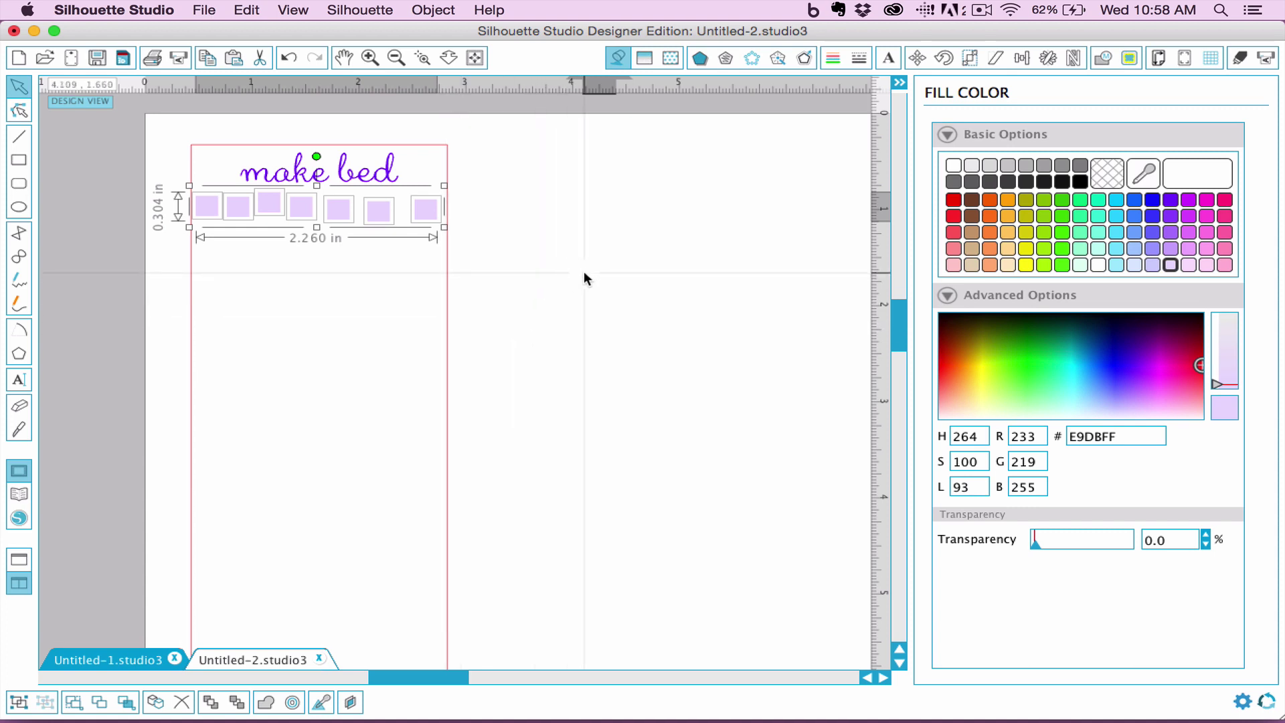
key("Right")
key("Right")
key("Right")
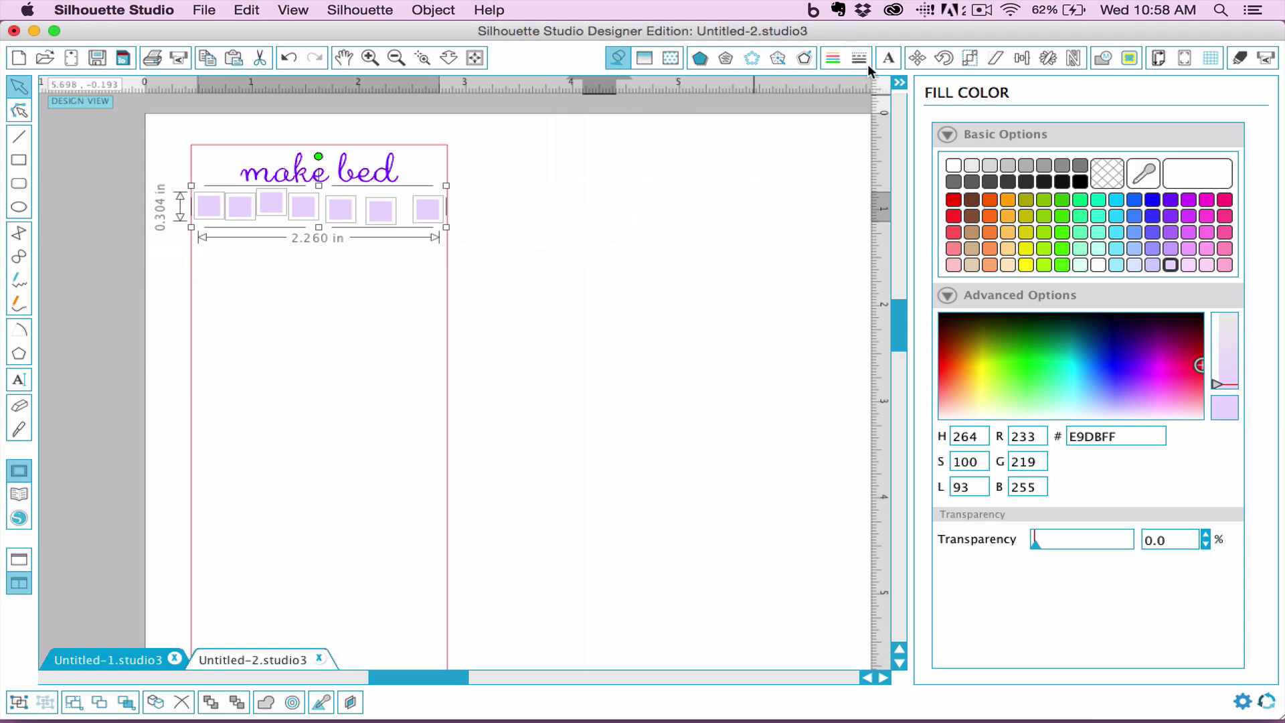
left_click(1018, 58)
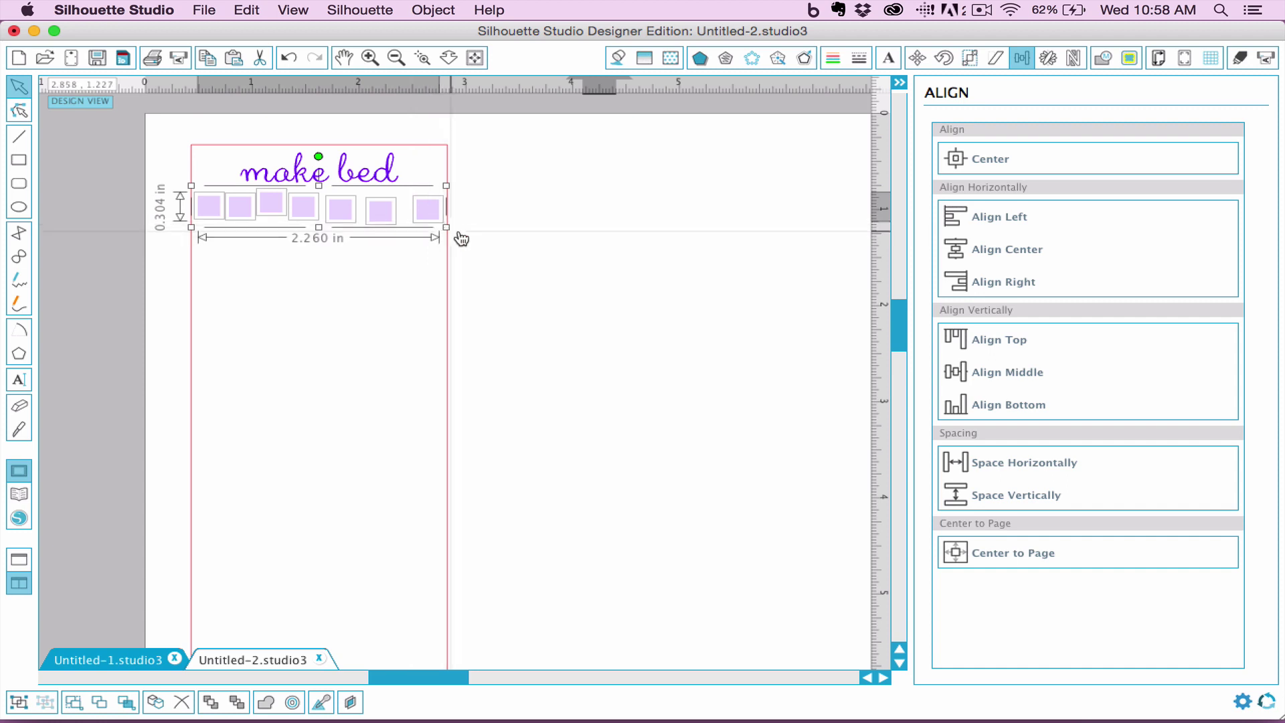
left_click(1011, 409)
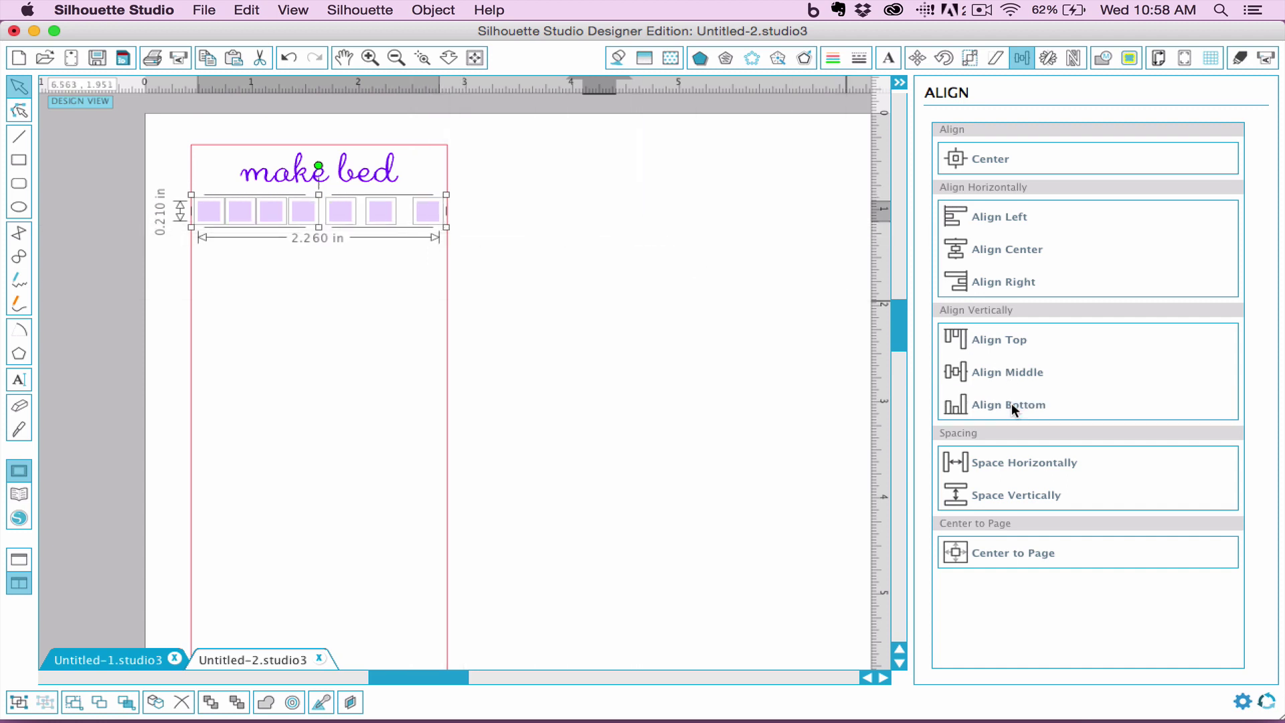
left_click(1033, 463)
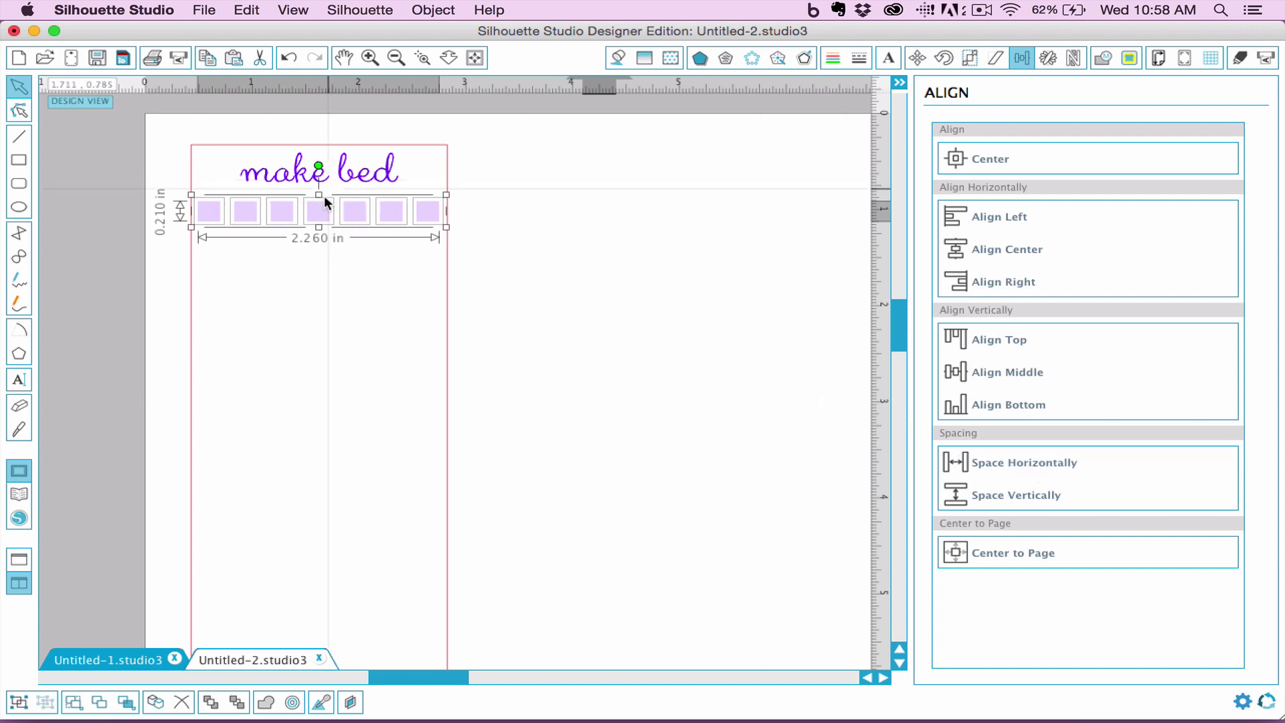
Group the seven squares and centre the row under the 'make bed' text
right_click(320, 217)
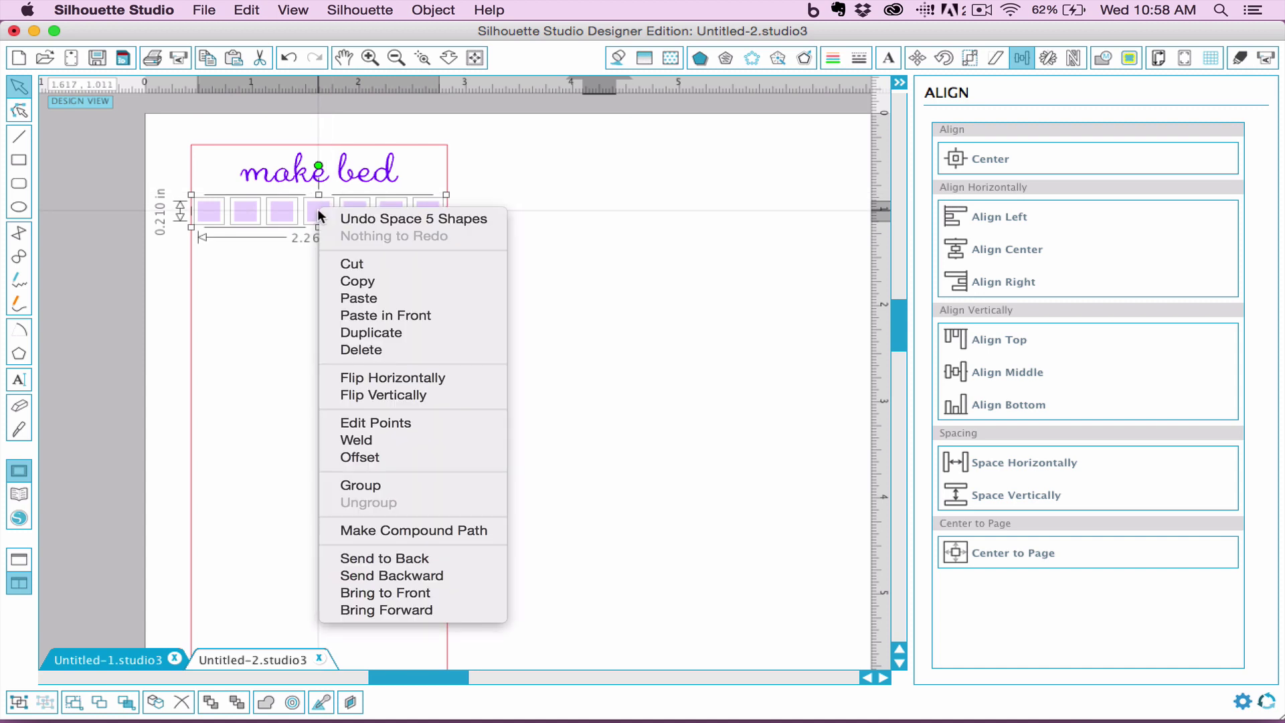
left_click(376, 487)
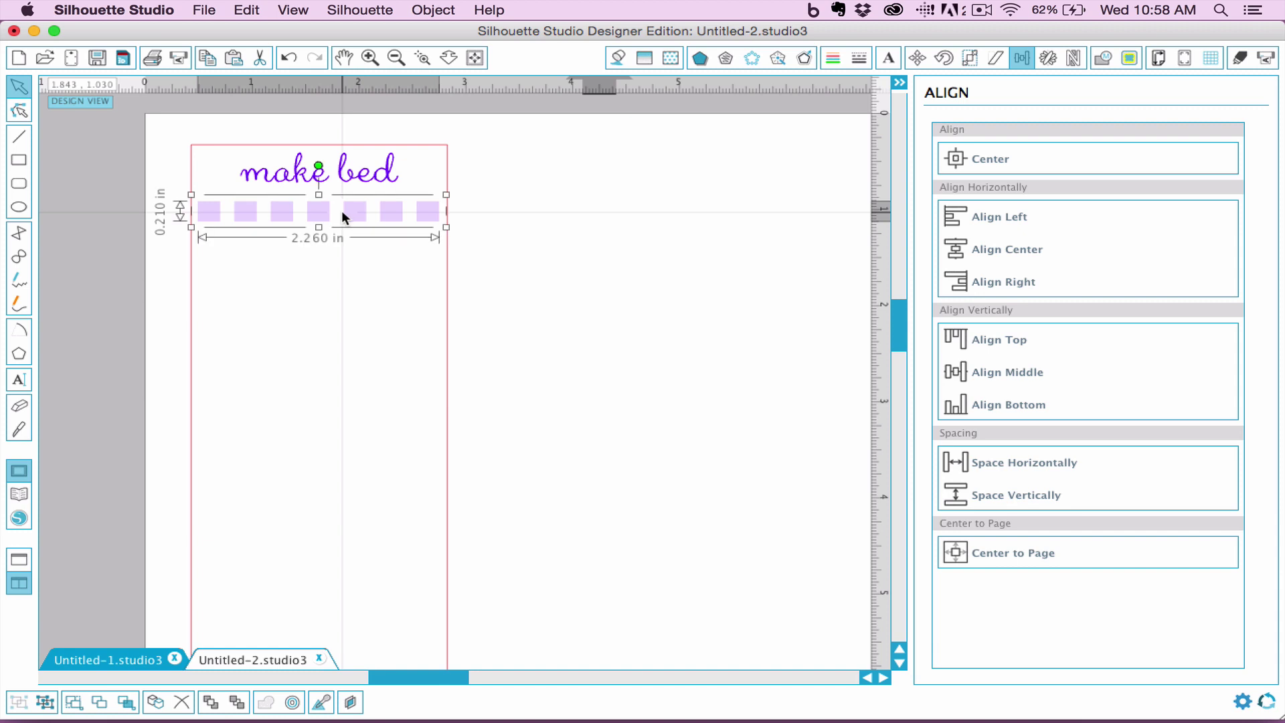
left_click(532, 271)
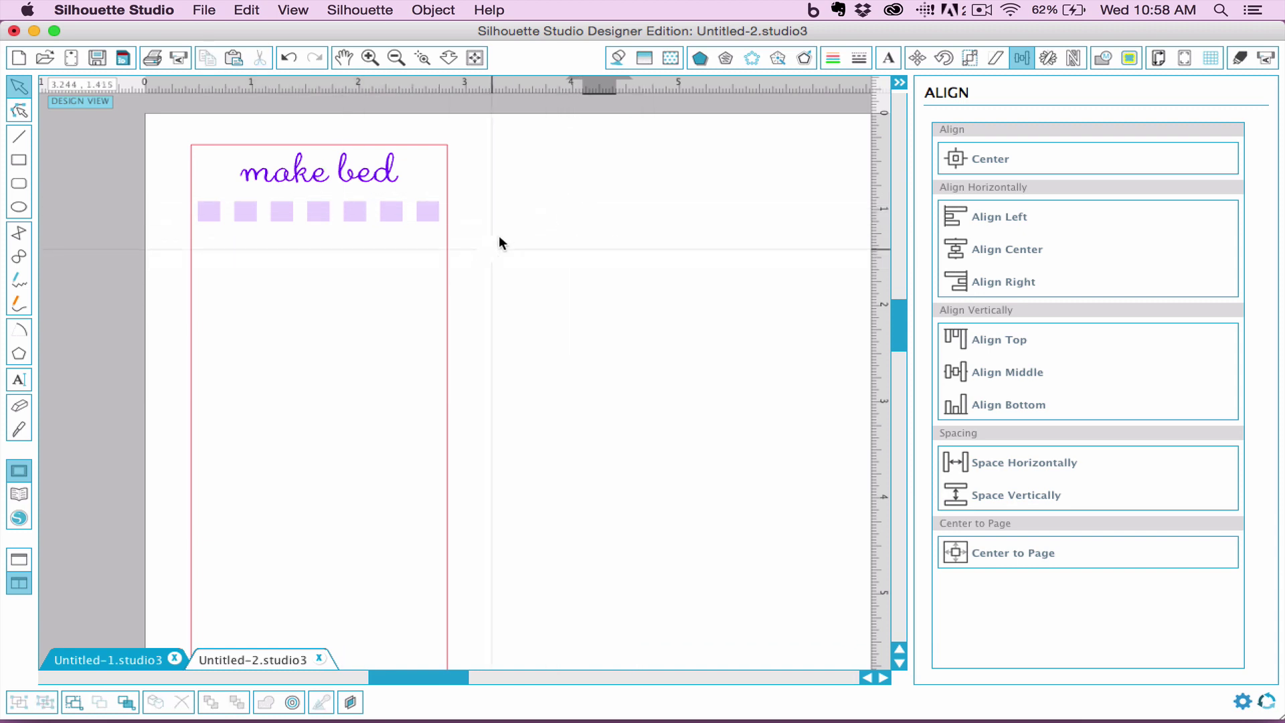
left_click_drag(506, 234, 419, 202)
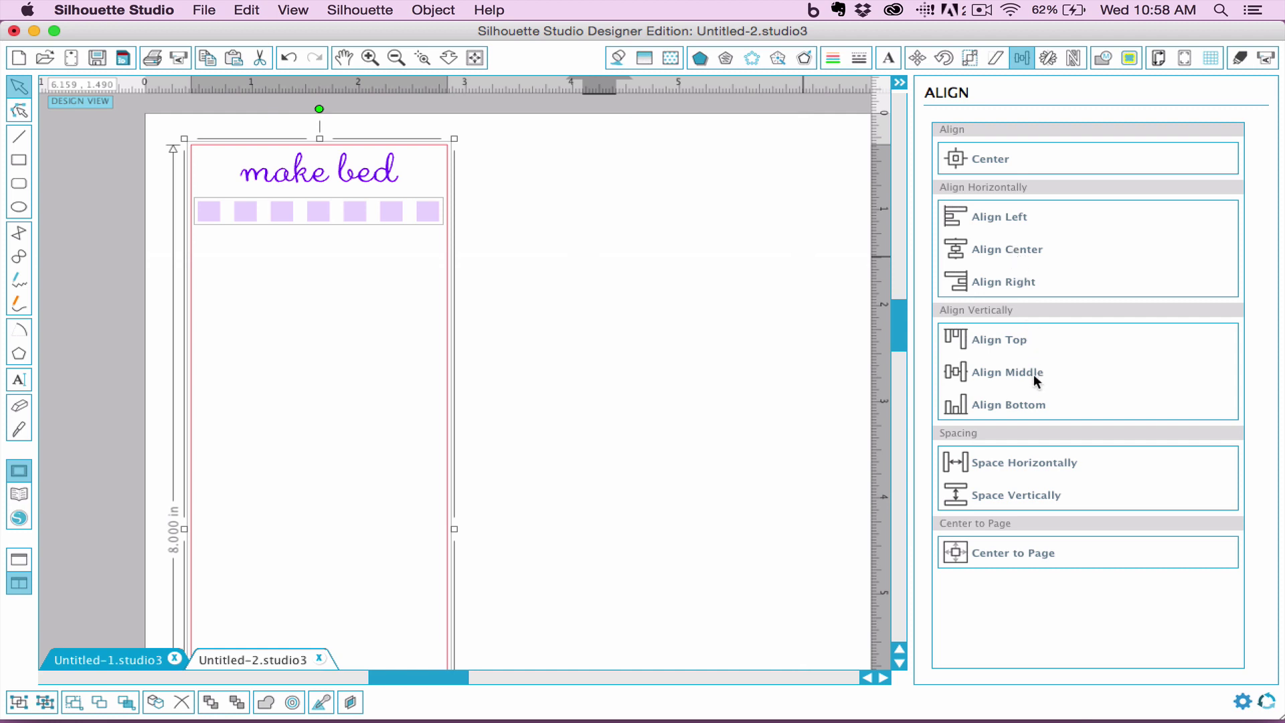
left_click(979, 250)
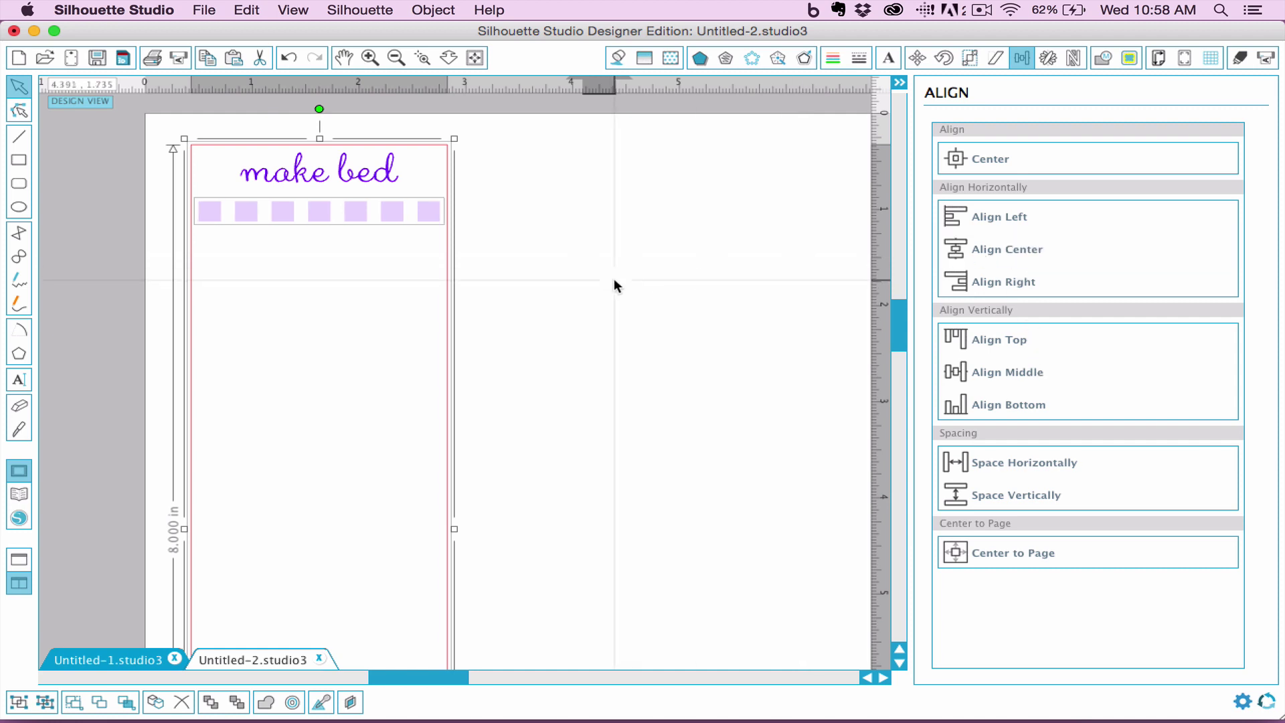
left_click(565, 228)
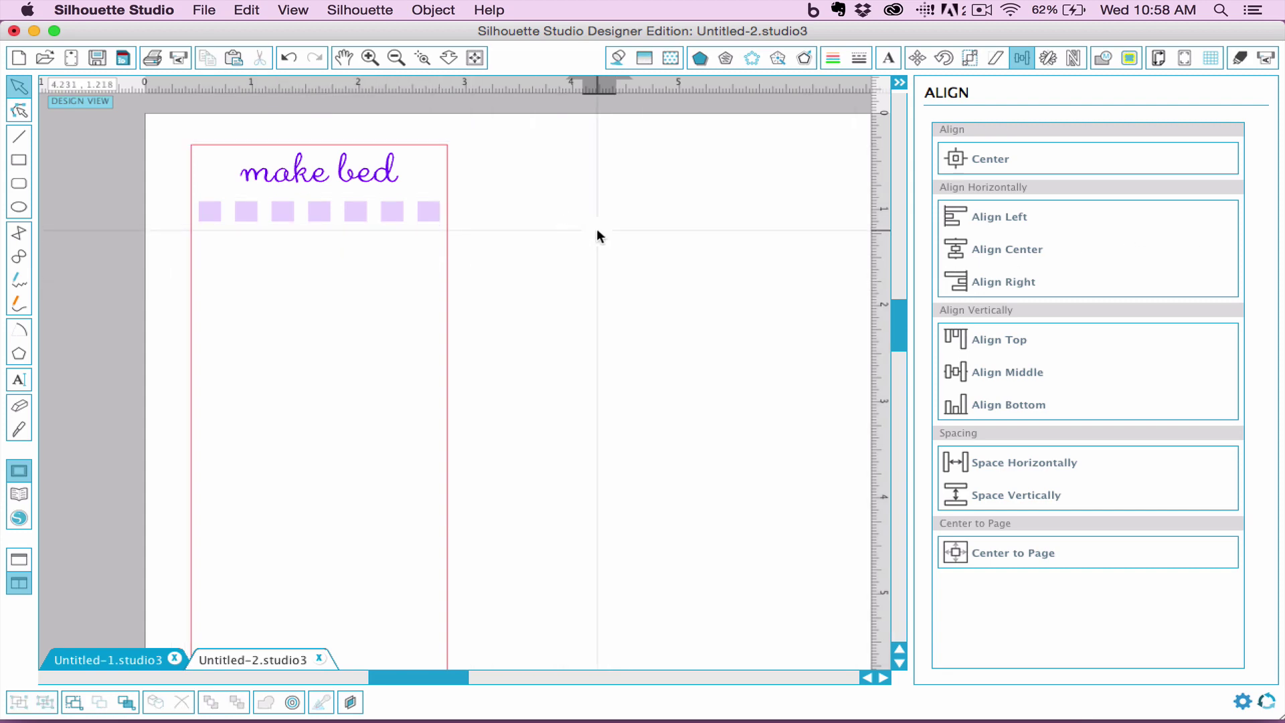
mouse_move(783, 710)
left_click(988, 711)
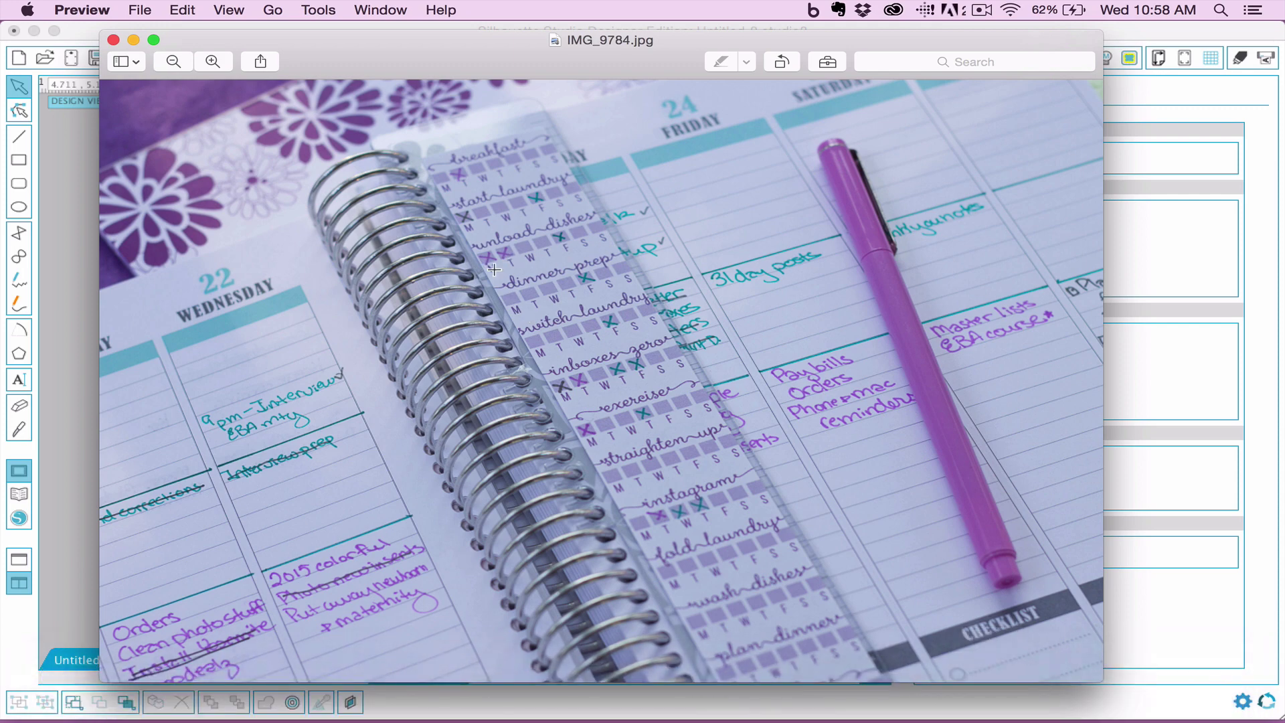
left_click(69, 151)
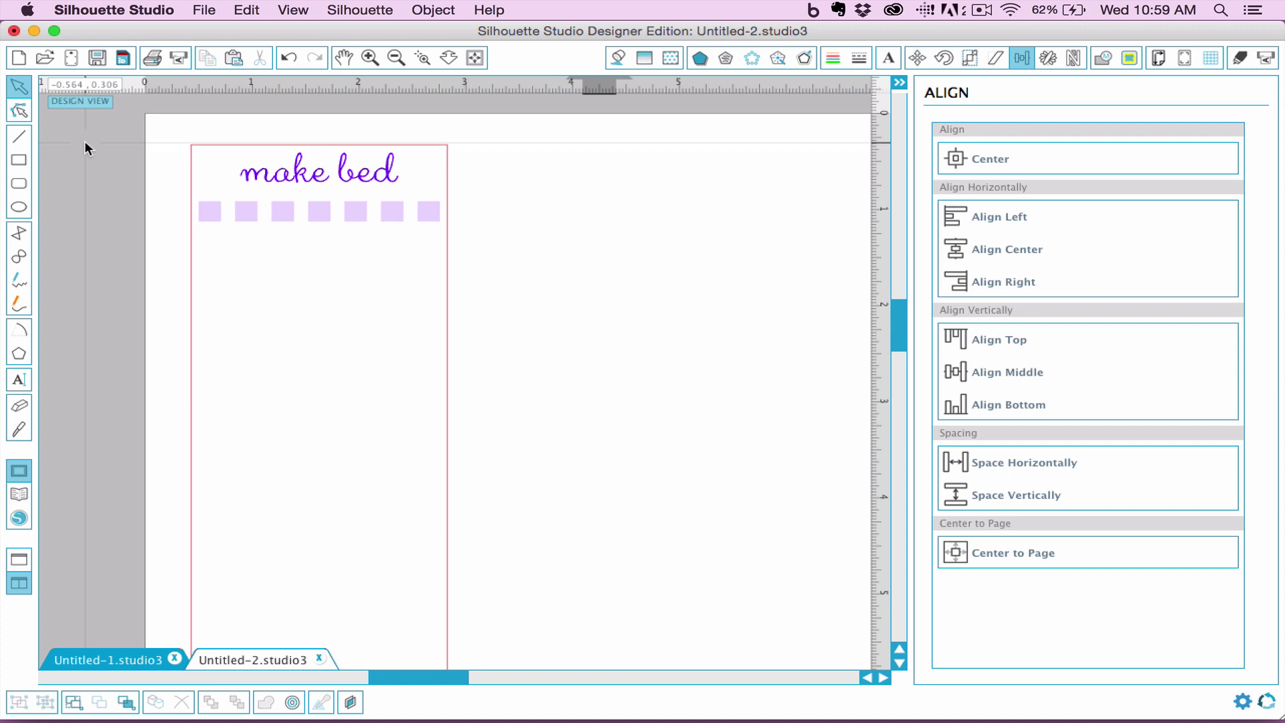
Create a text line reading MTWTFSS beside the bookmark and select its letters
left_click(14, 380)
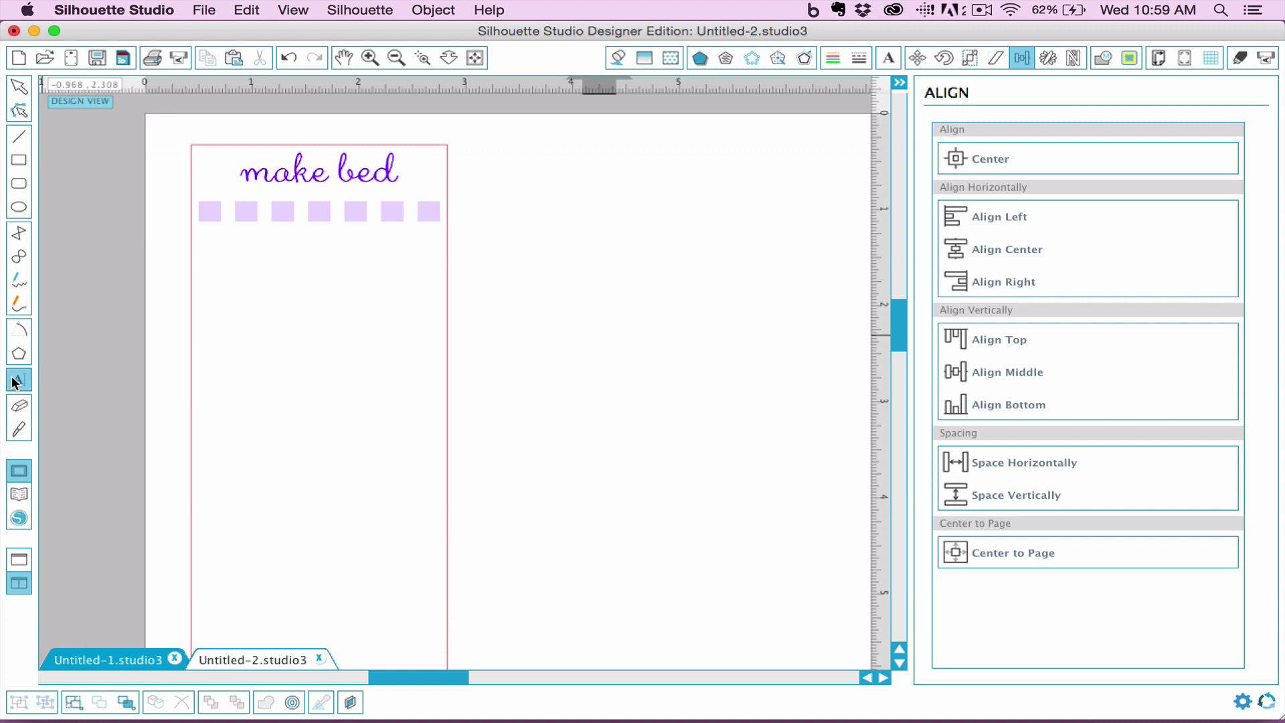
left_click(495, 232)
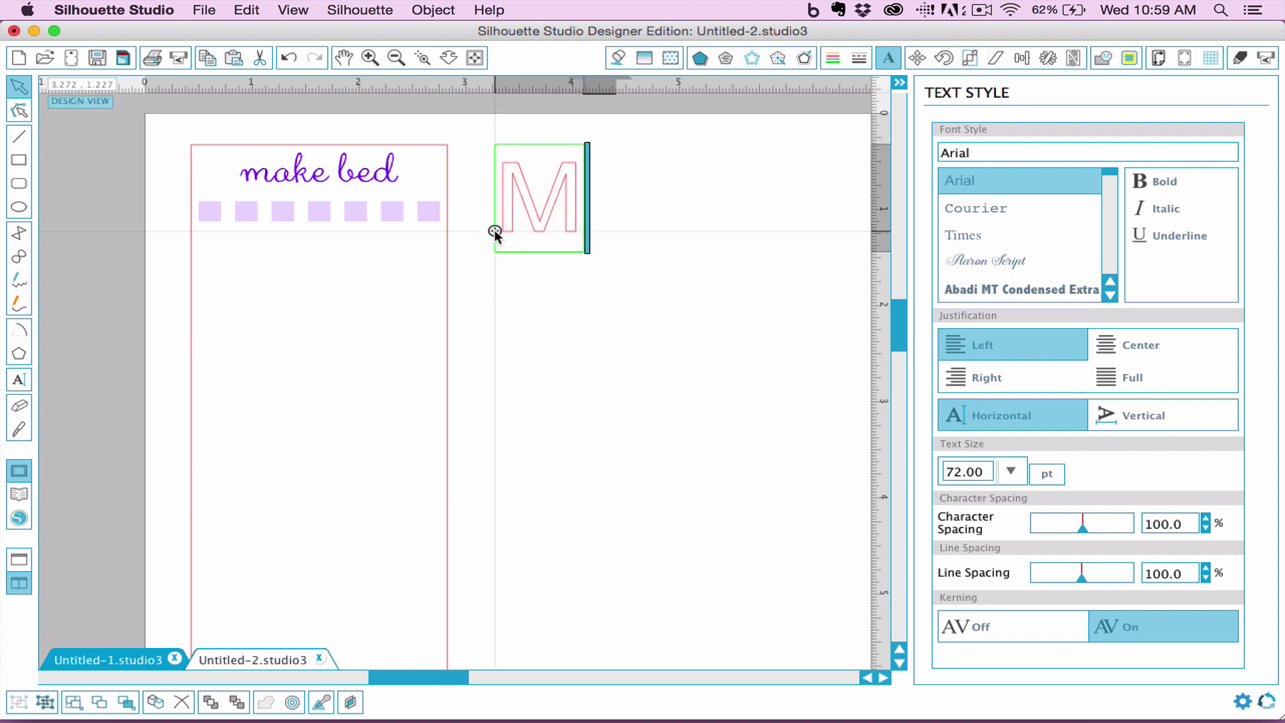
type("MTW")
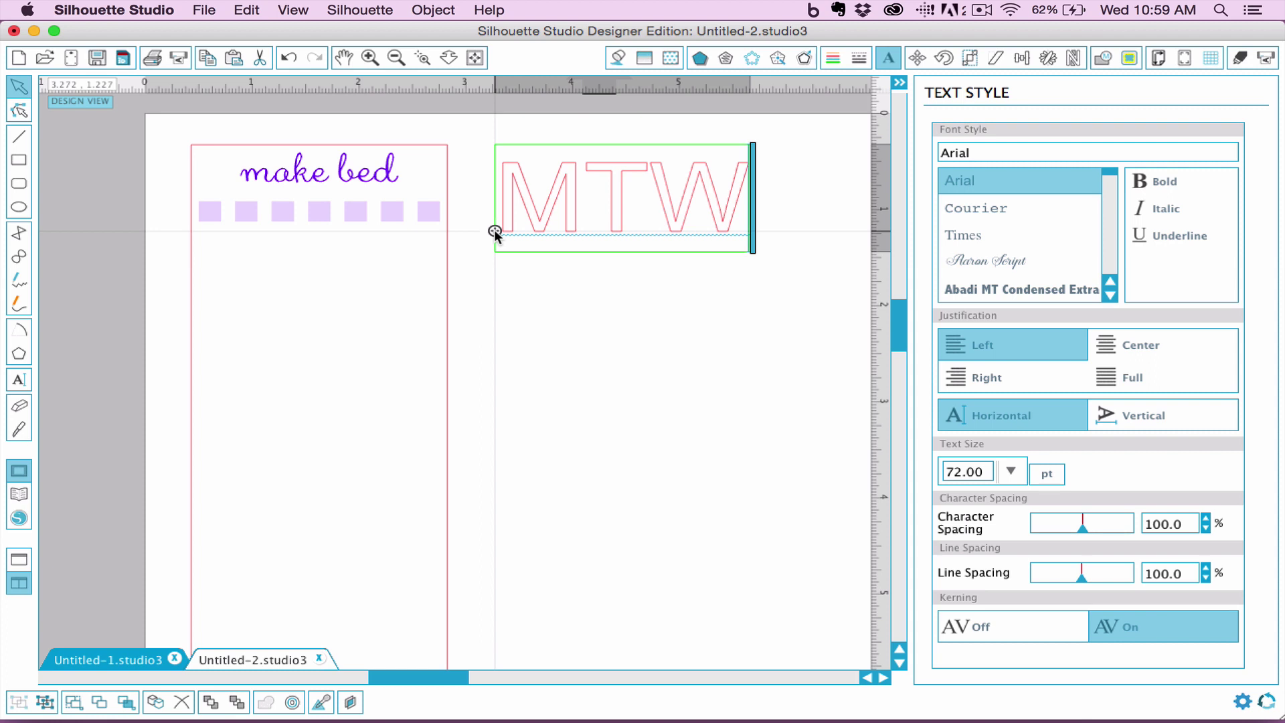
type("TF")
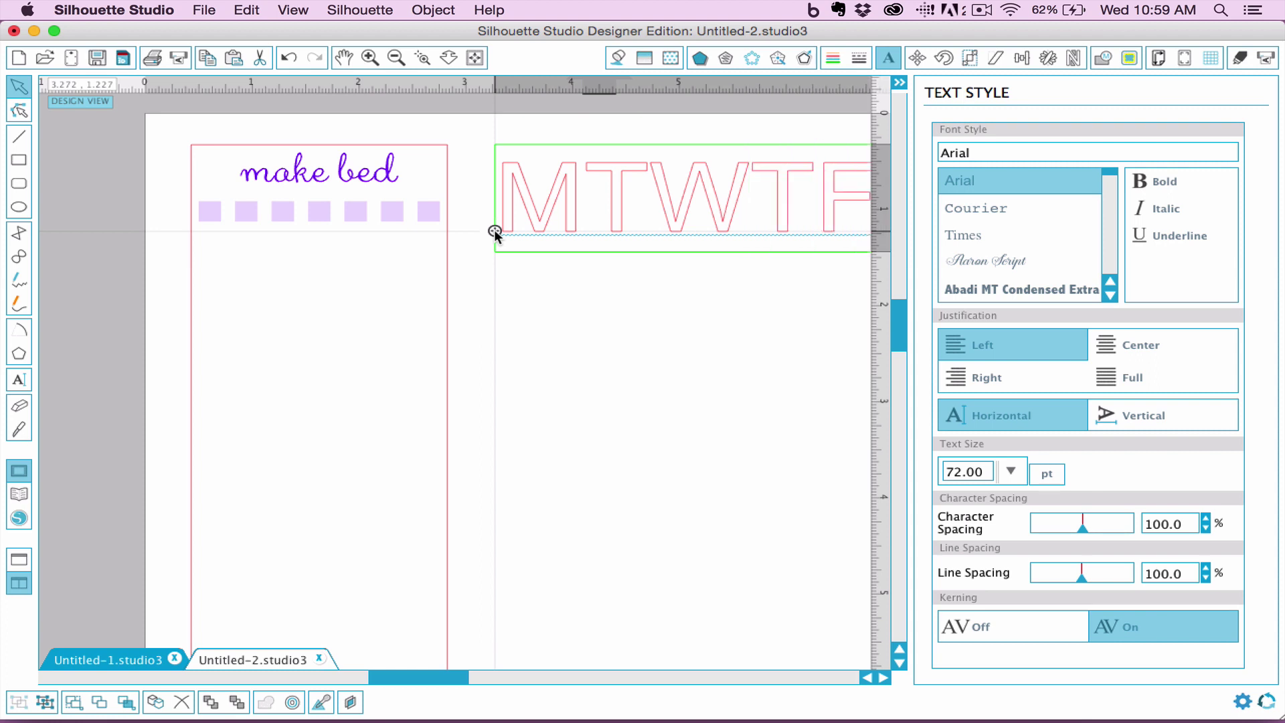
key("shift+Left")
key("shift+Left")
key("shift+Left")
key("shift+Left")
key("shift+Left")
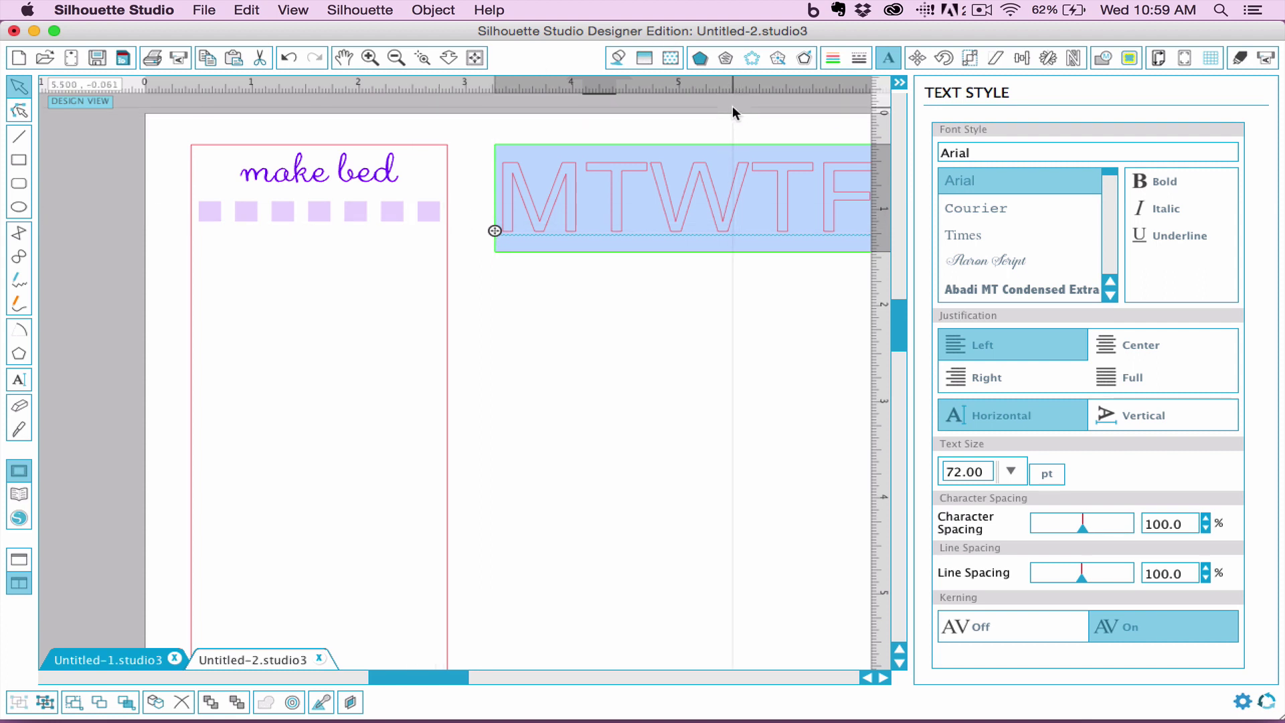
Set the weekday letters to the Bebas Neue font at 20 pt
double_click(1008, 155)
type("bebas")
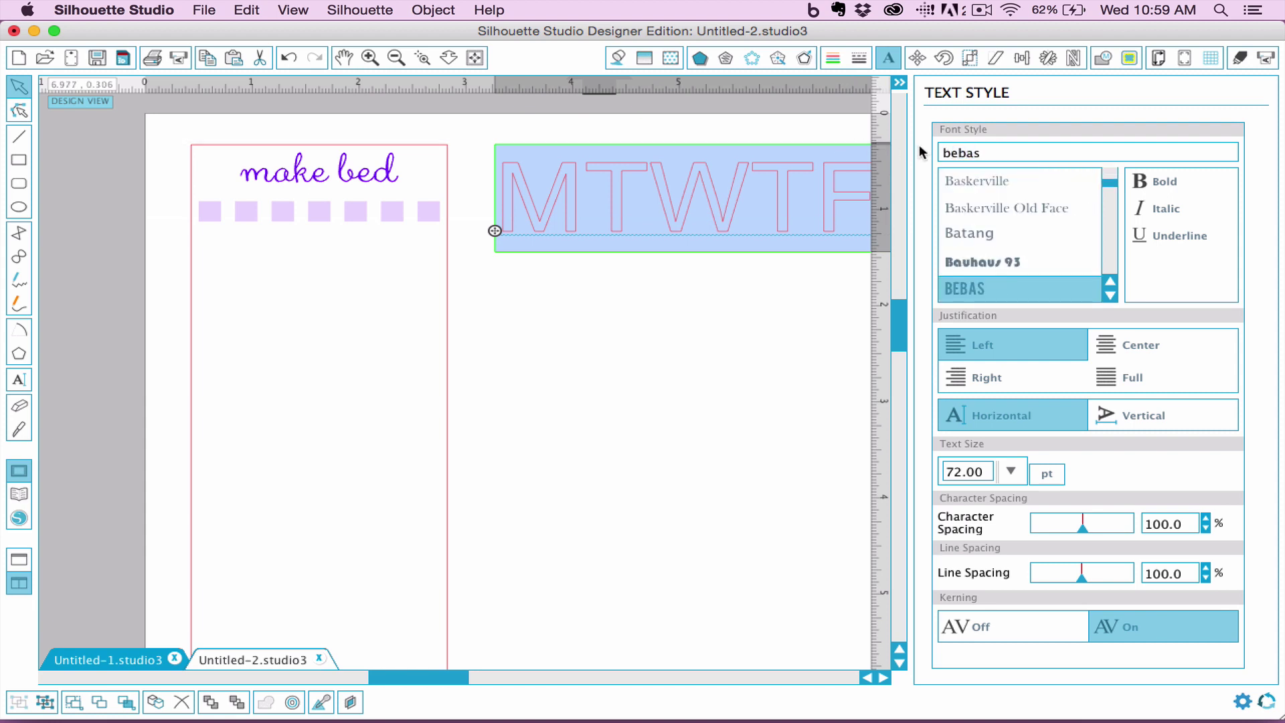
scroll(997, 281, "up", 1)
scroll(986, 268, "down", 2)
scroll(985, 264, "down", 2)
scroll(986, 261, "down", 1)
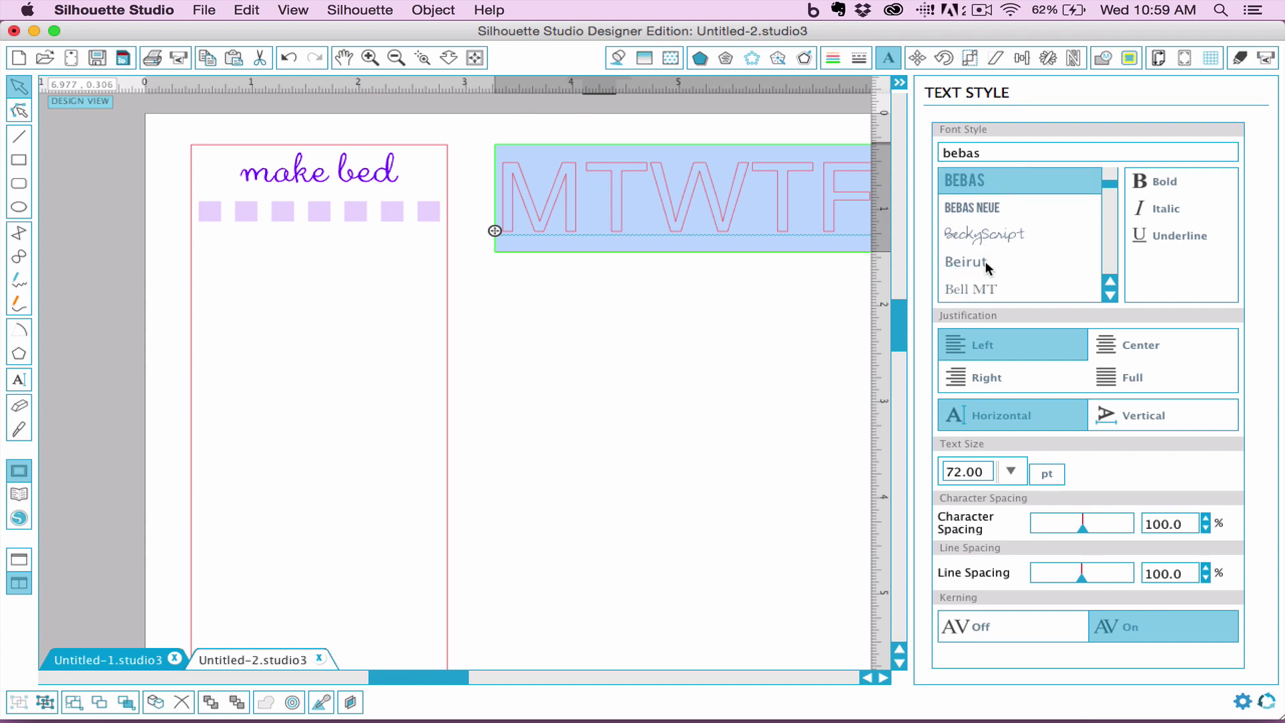
left_click(974, 209)
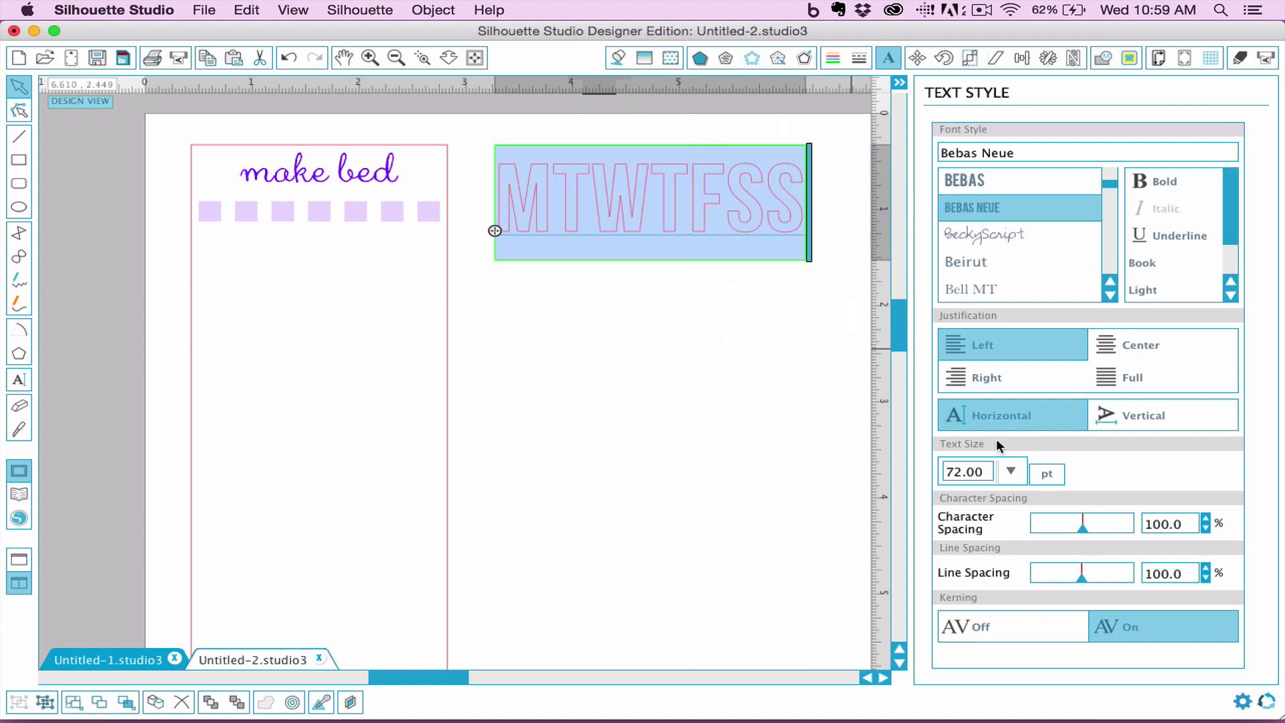
double_click(982, 472)
type("20")
key("Return")
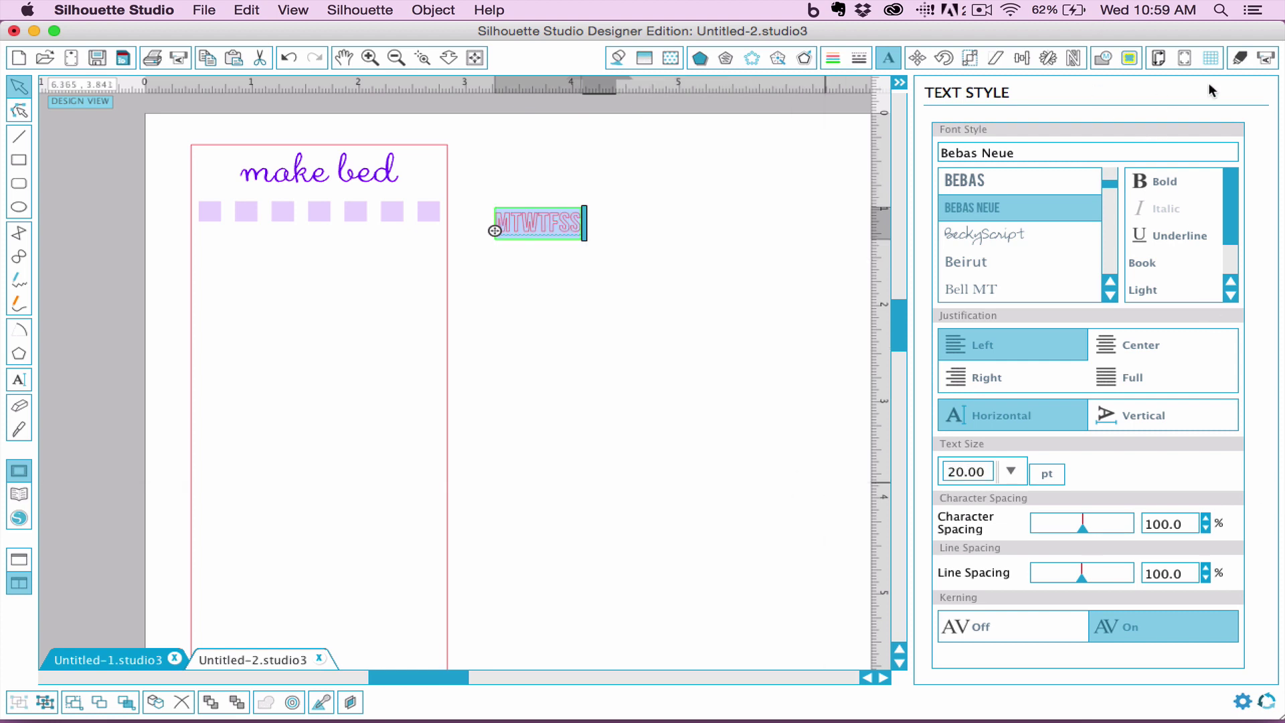
Make the MTWTFSS text No Cut with no outline and a solid purple #7214FF fill
left_click(1231, 55)
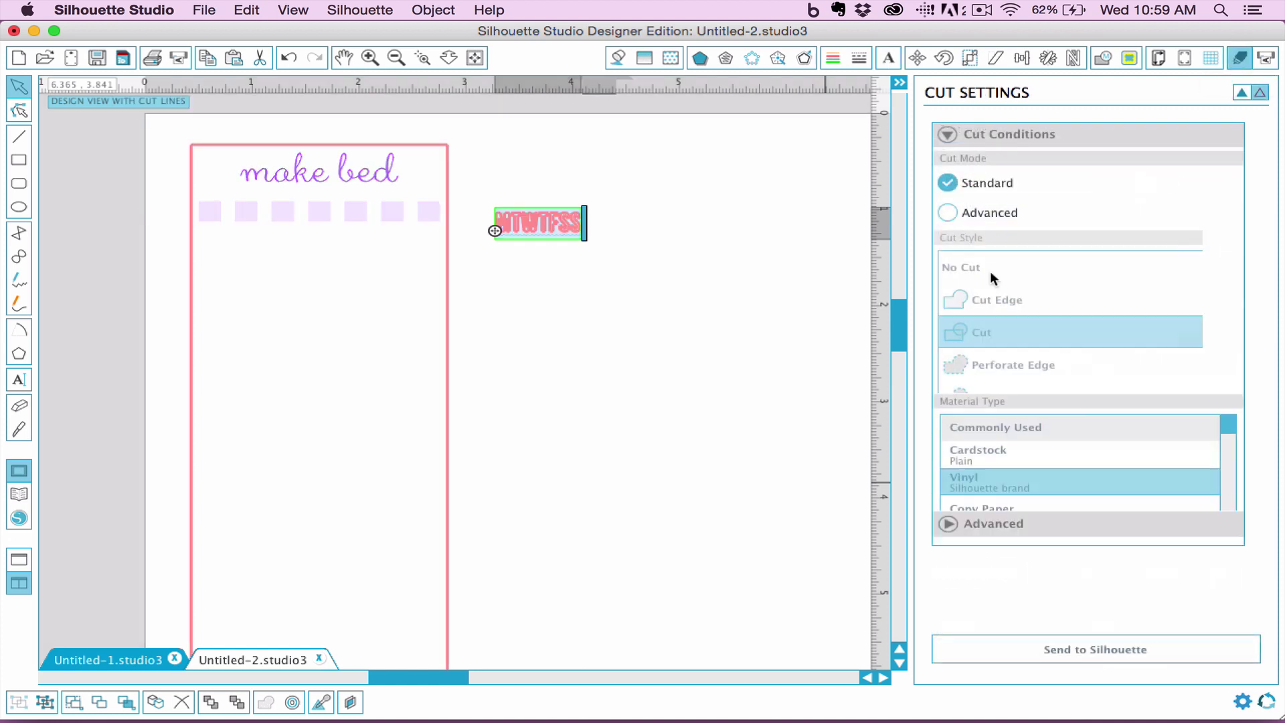
left_click(978, 262)
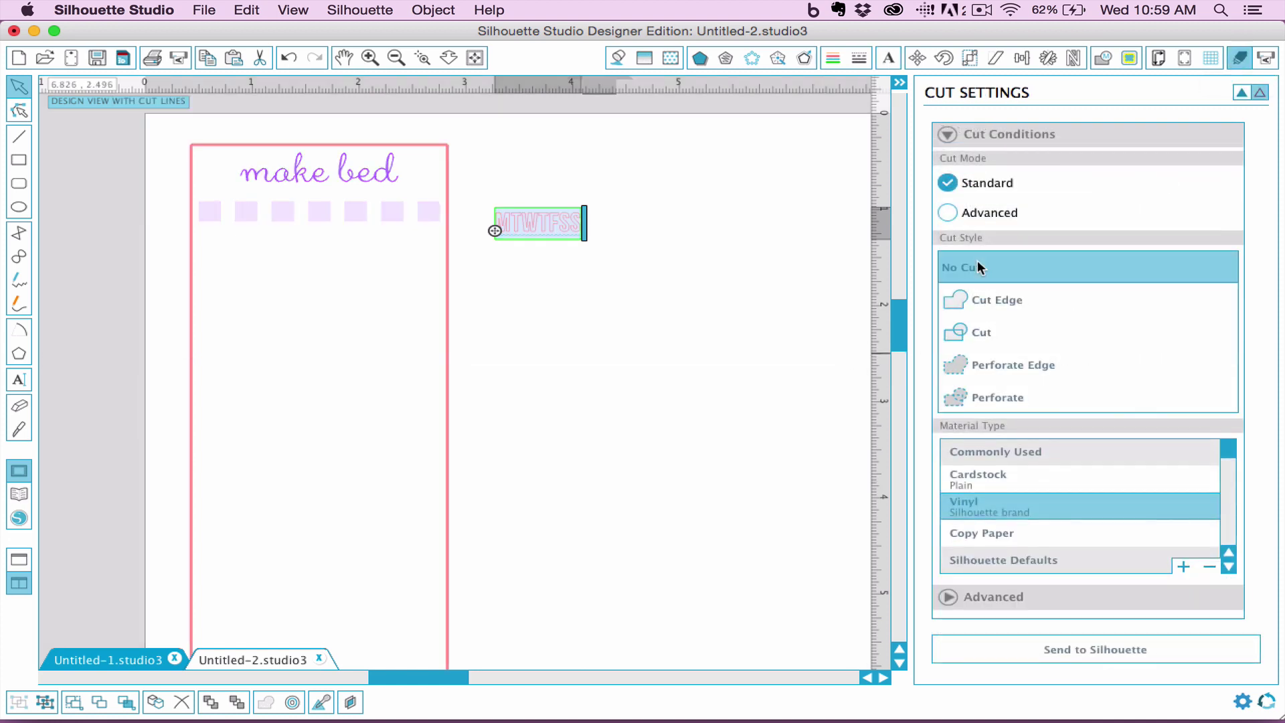
left_click(843, 55)
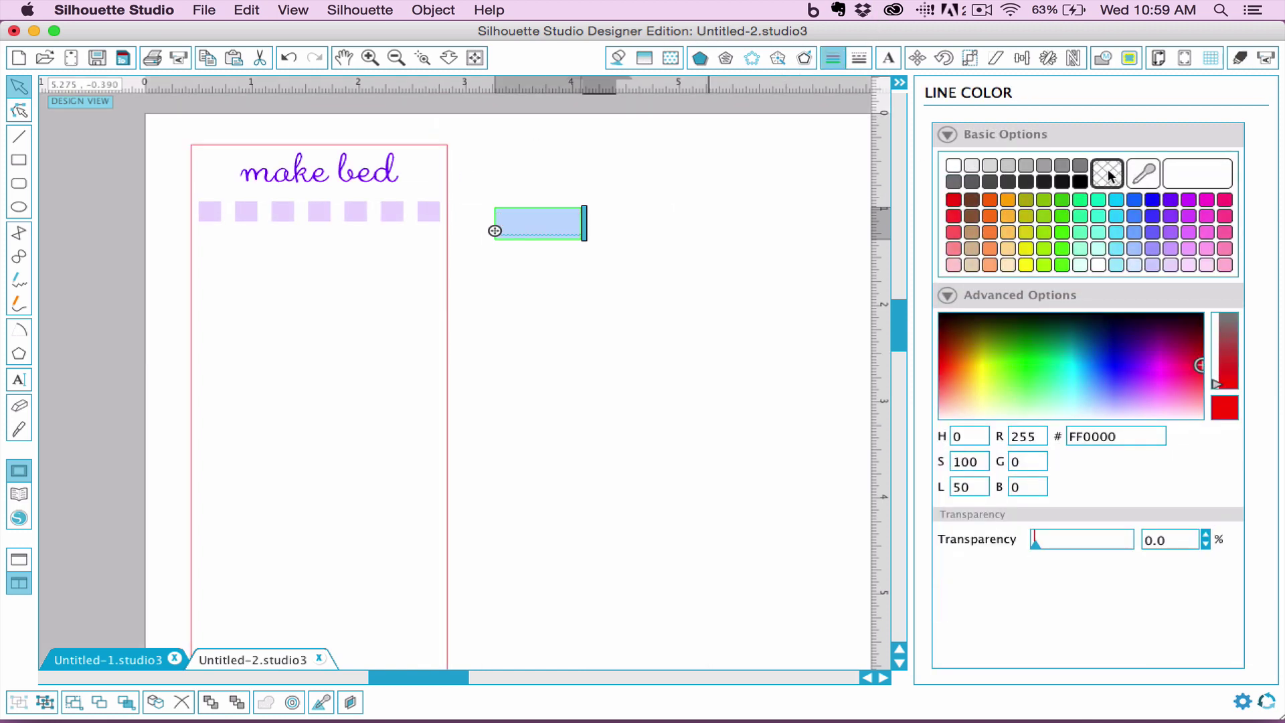
left_click(618, 59)
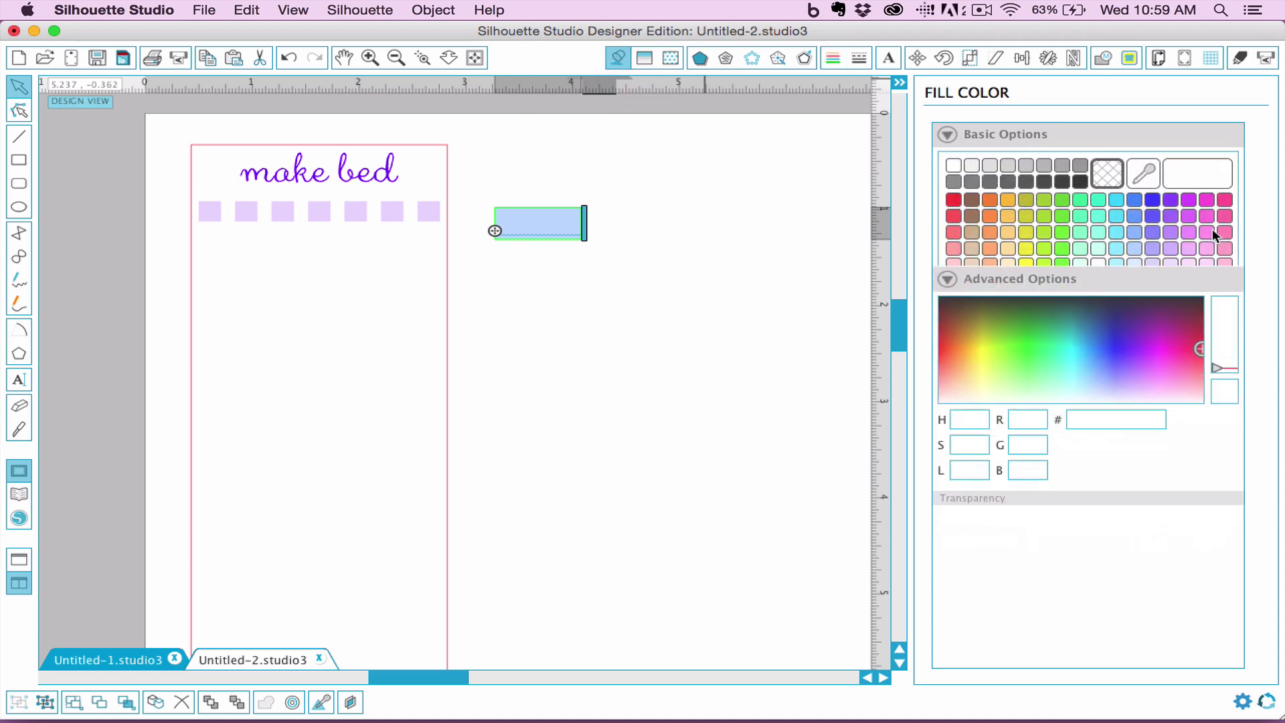
left_click(1171, 200)
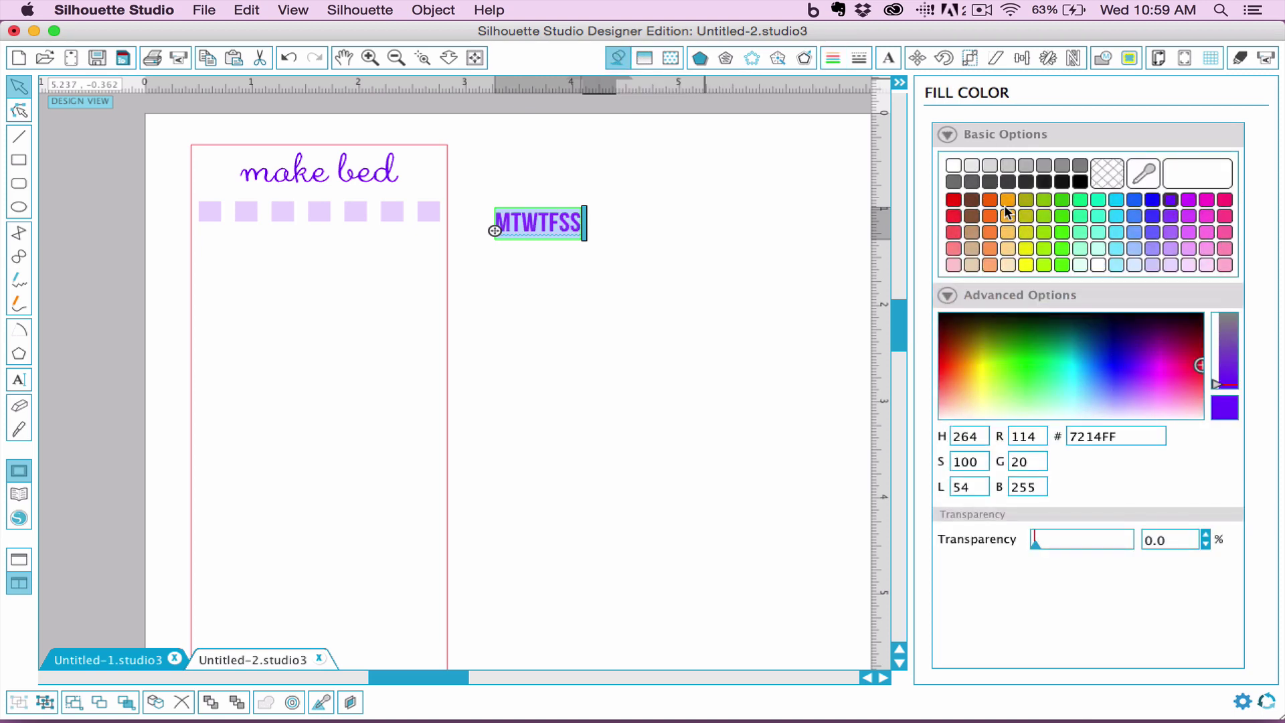
left_click(592, 240)
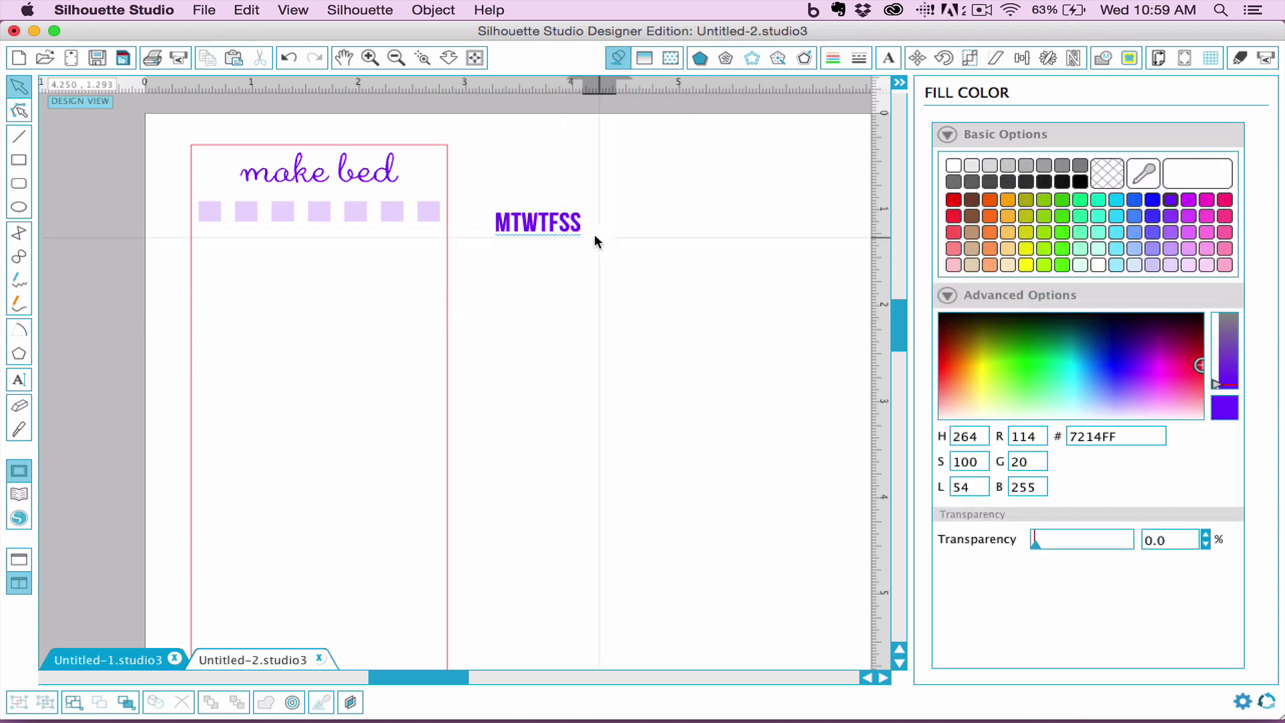
Move the weekday letters below the checkboxes and add spaces so each sits under a box
left_click_drag(577, 231, 278, 243)
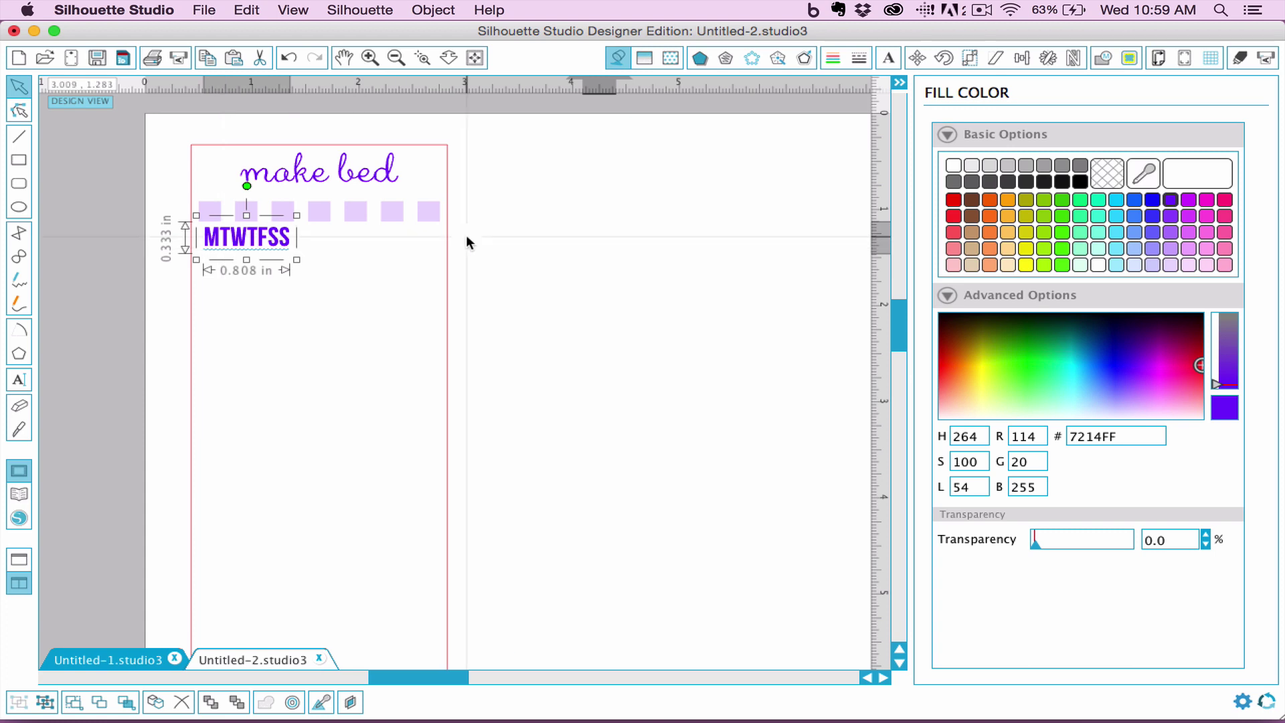
key("Left")
key("Left")
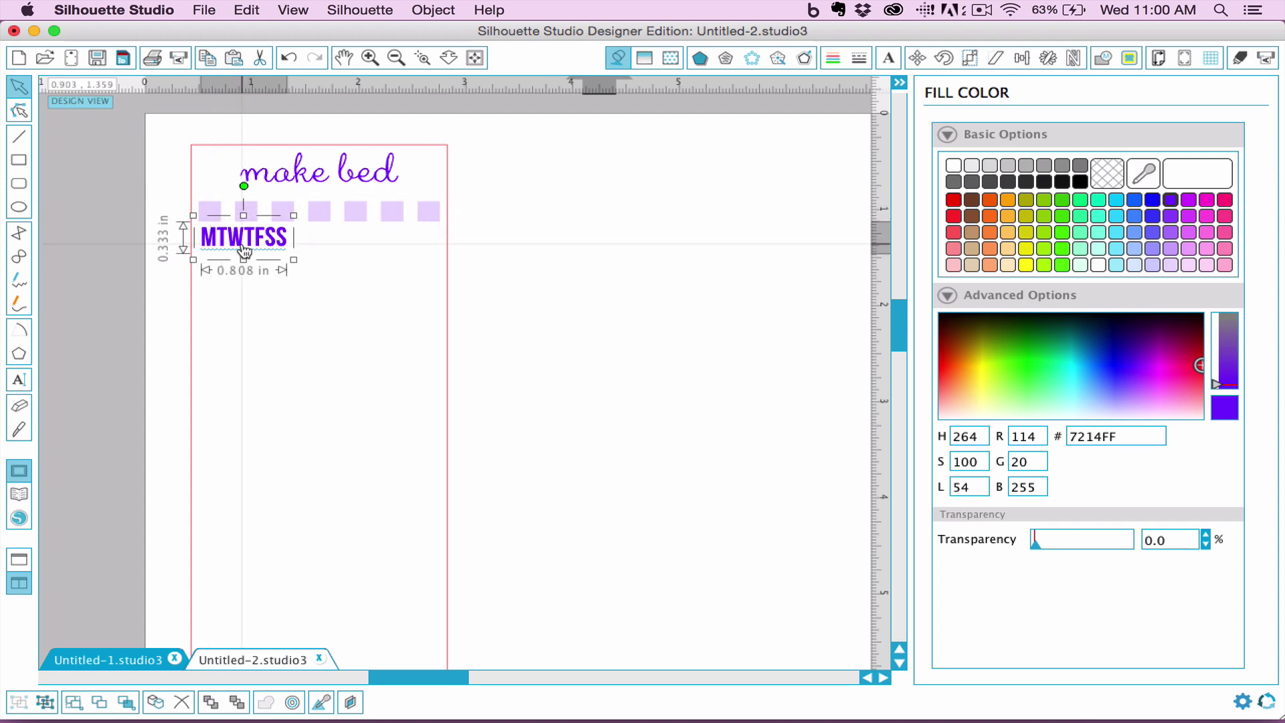
double_click(223, 239)
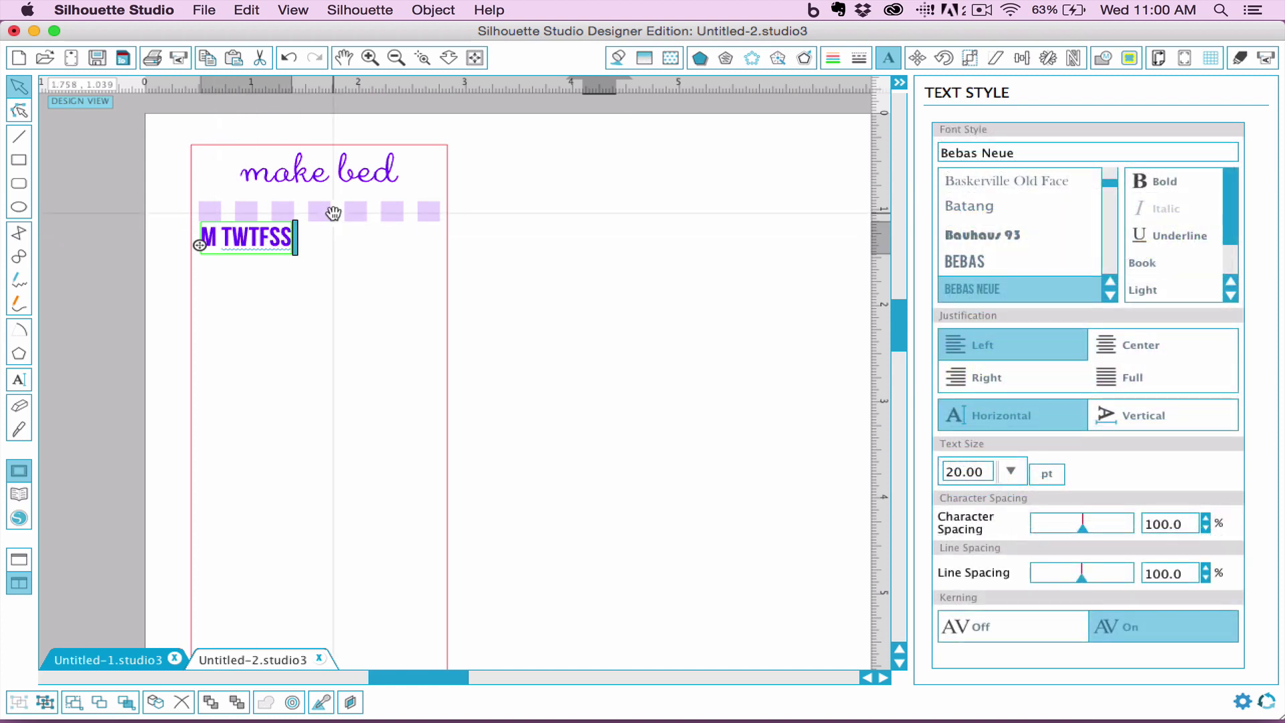
left_click(251, 238)
left_click(293, 236)
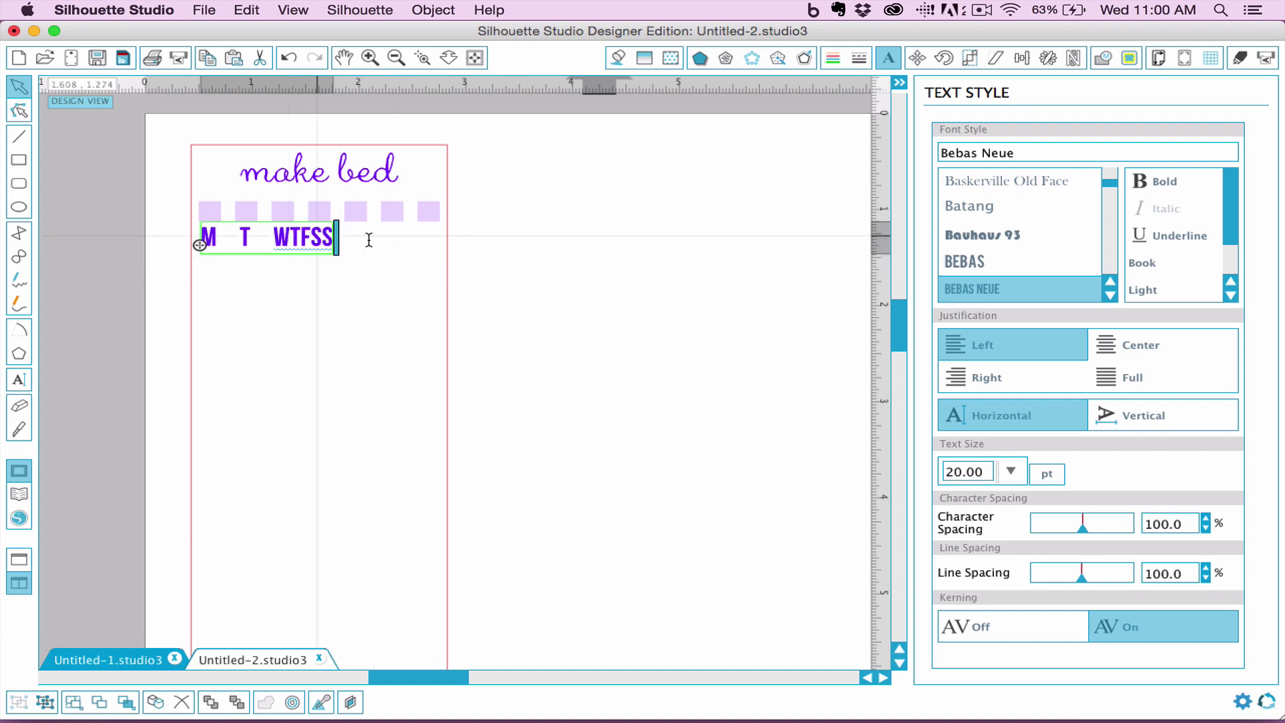
left_click(323, 234)
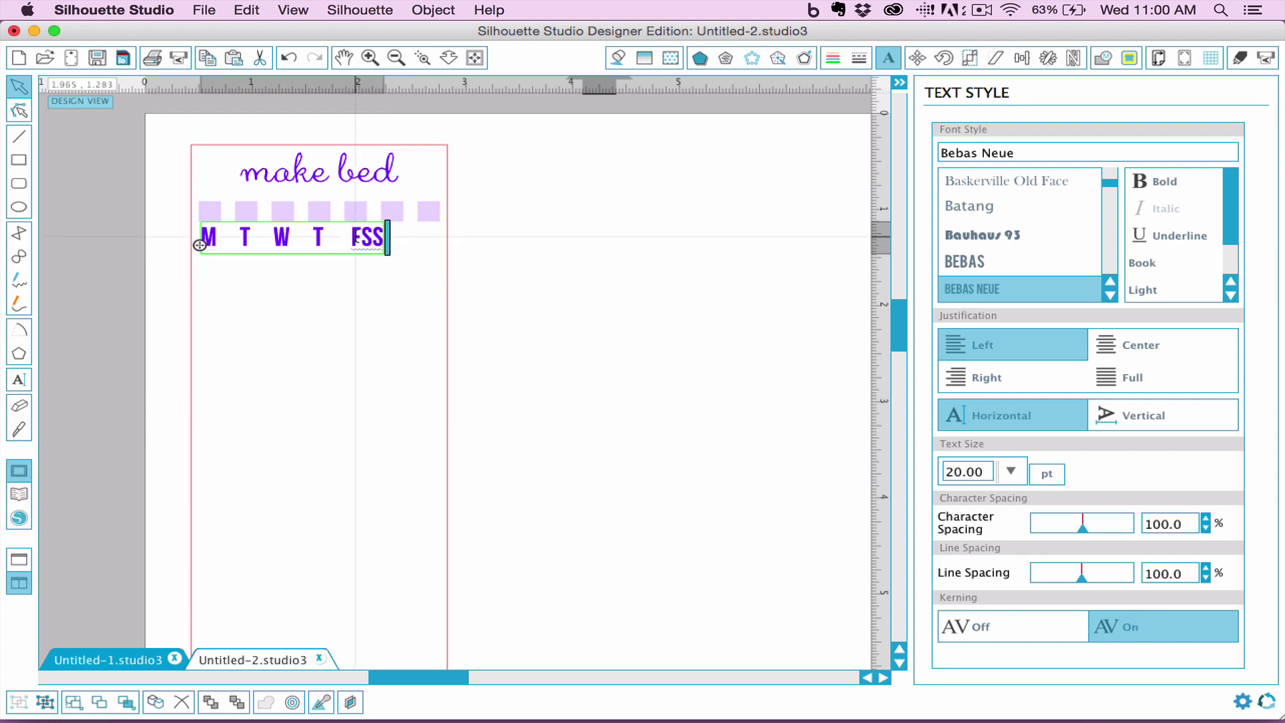
left_click(360, 238)
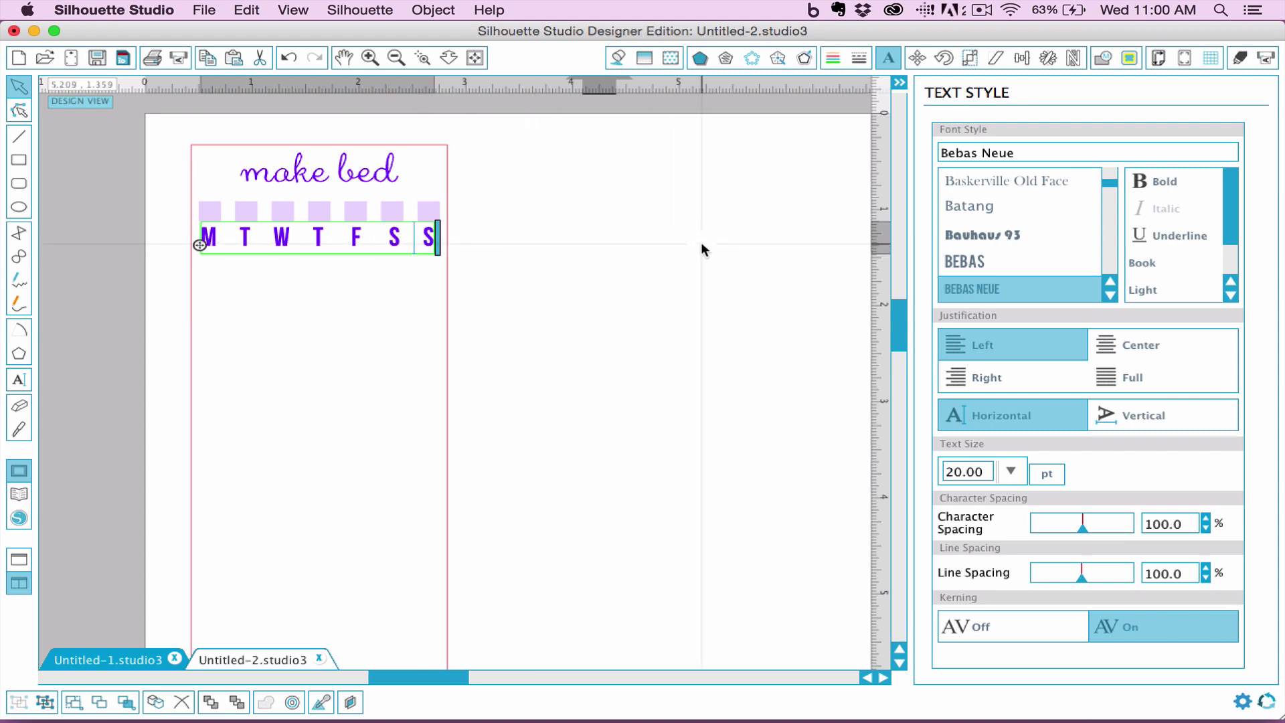
left_click(700, 244)
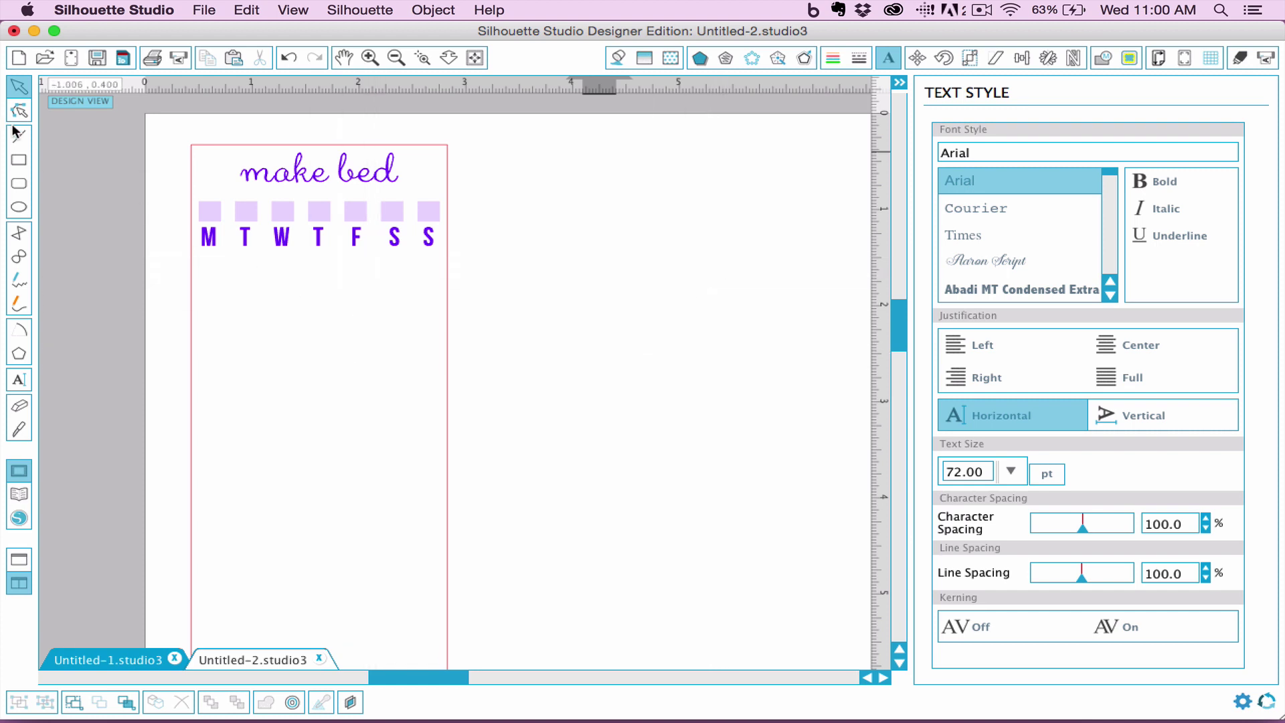
Zoom out to the whole bookmark and trial-nudge the weekday checkbox row up and down
left_click(353, 239)
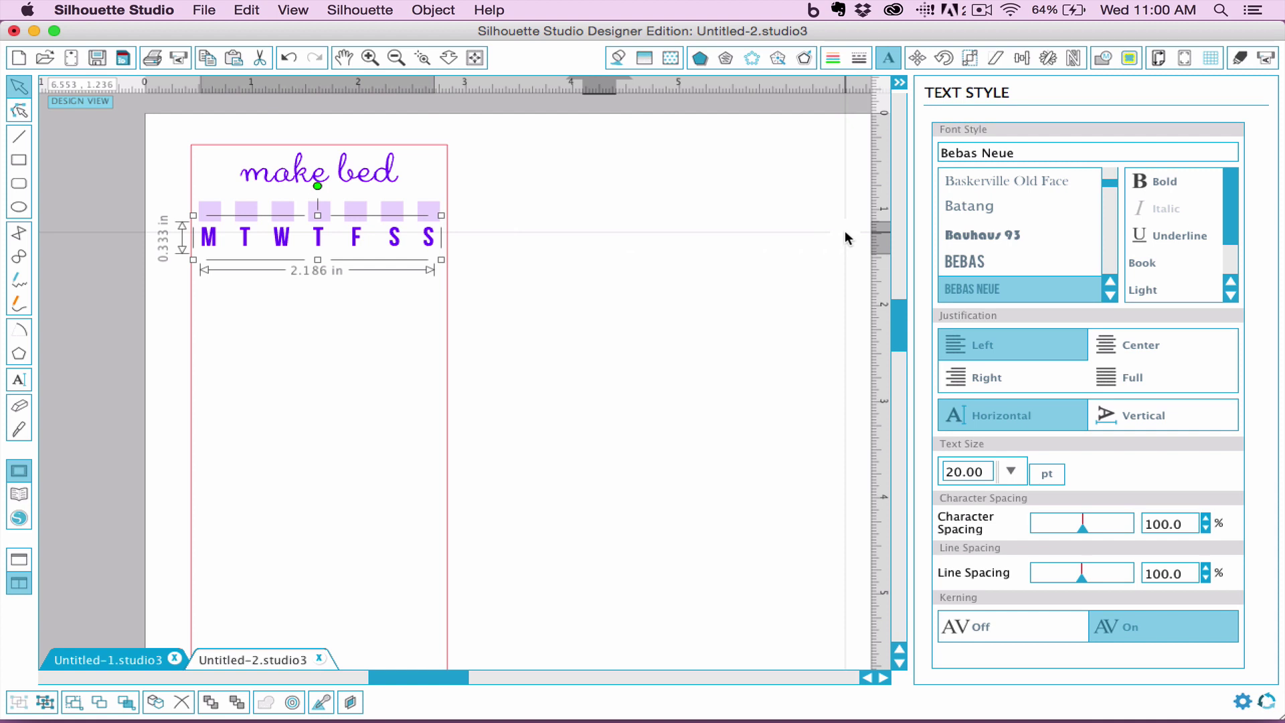
left_click(613, 284)
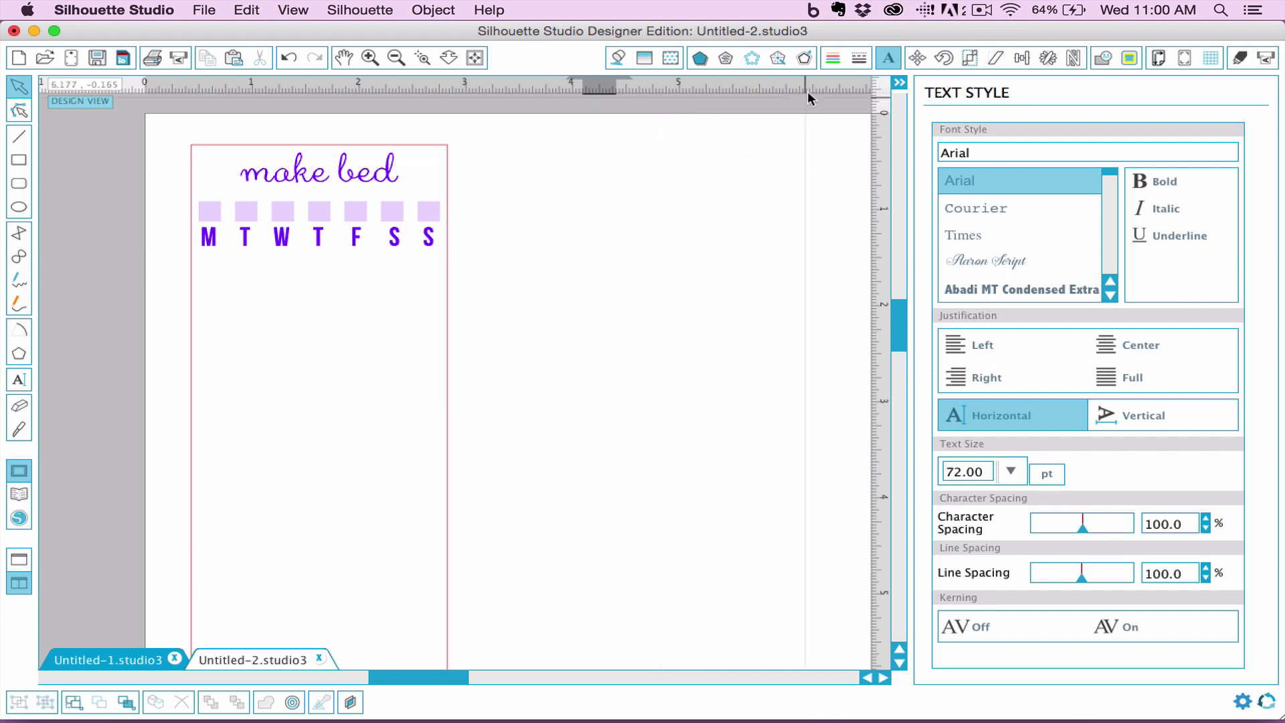
left_click(395, 59)
left_click(395, 60)
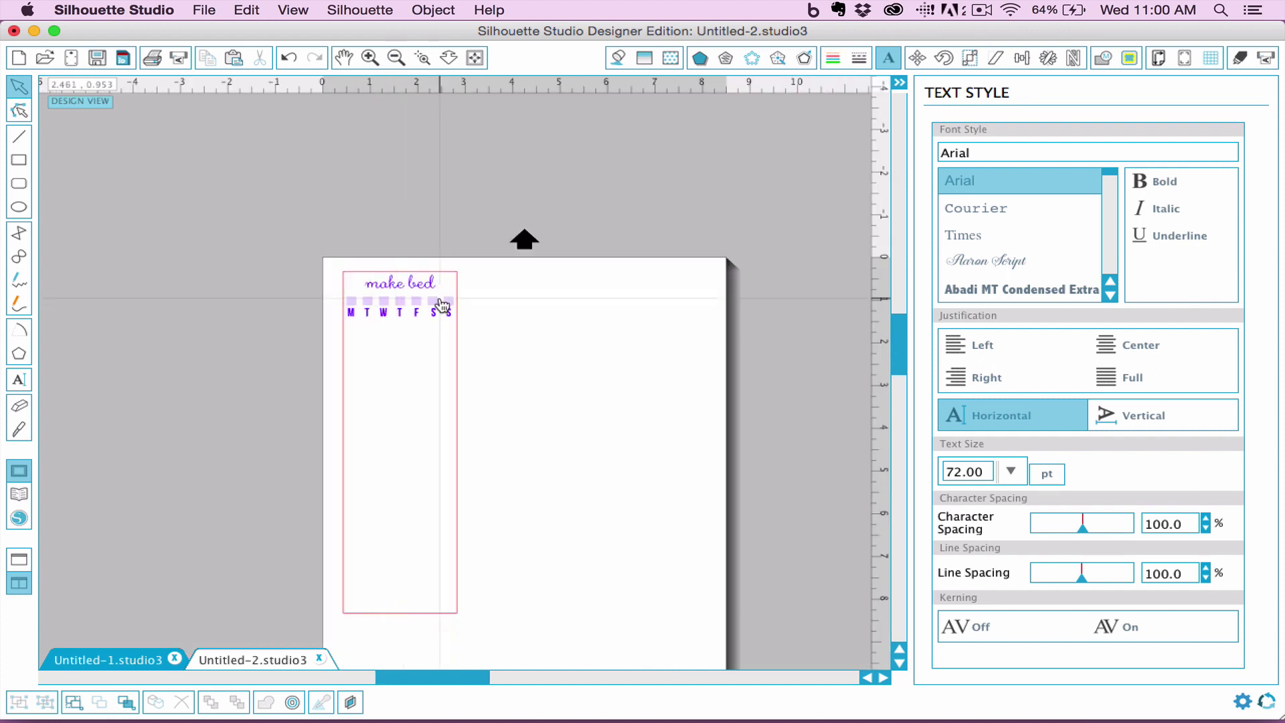
left_click(376, 310)
left_click(278, 307)
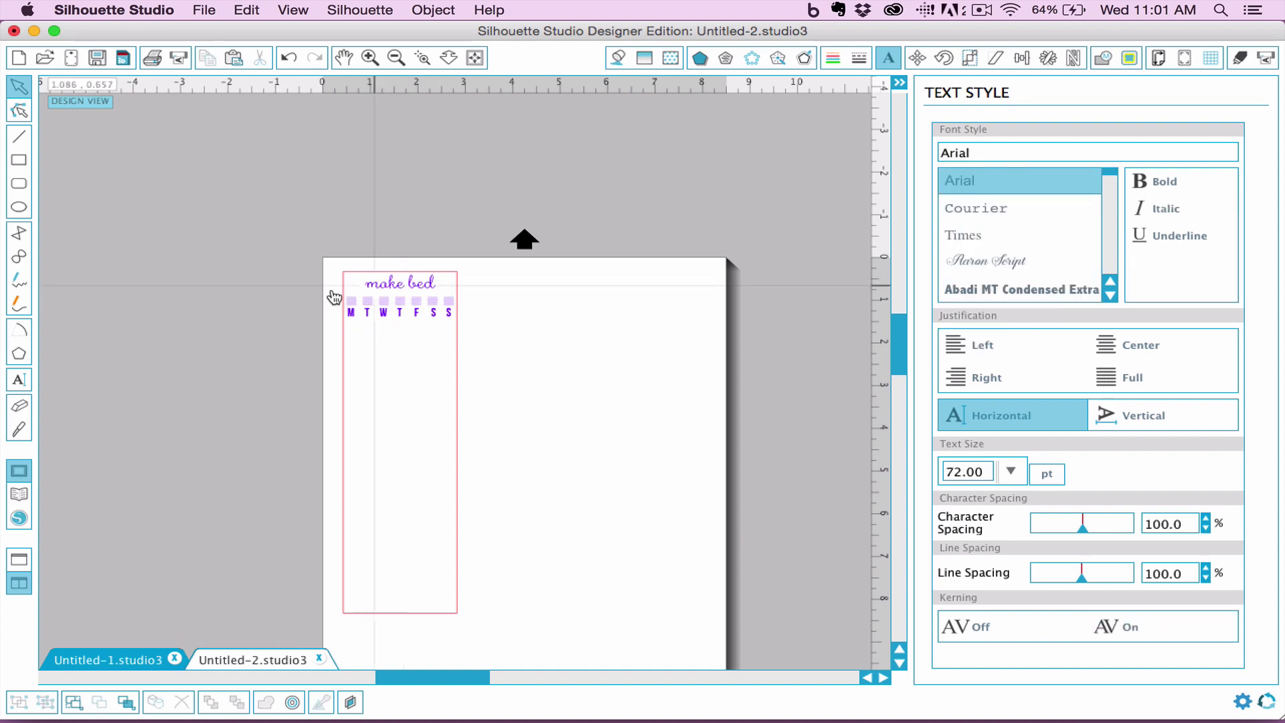
left_click_drag(280, 301, 533, 339)
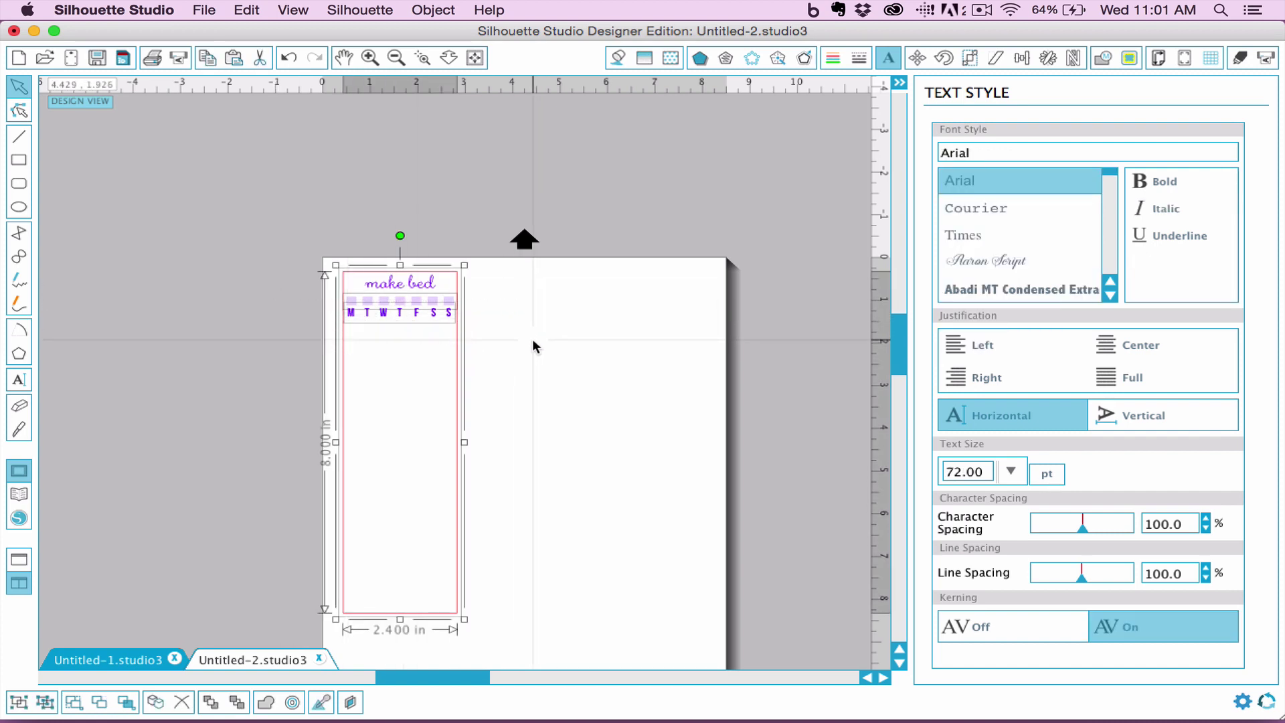
left_click(458, 373)
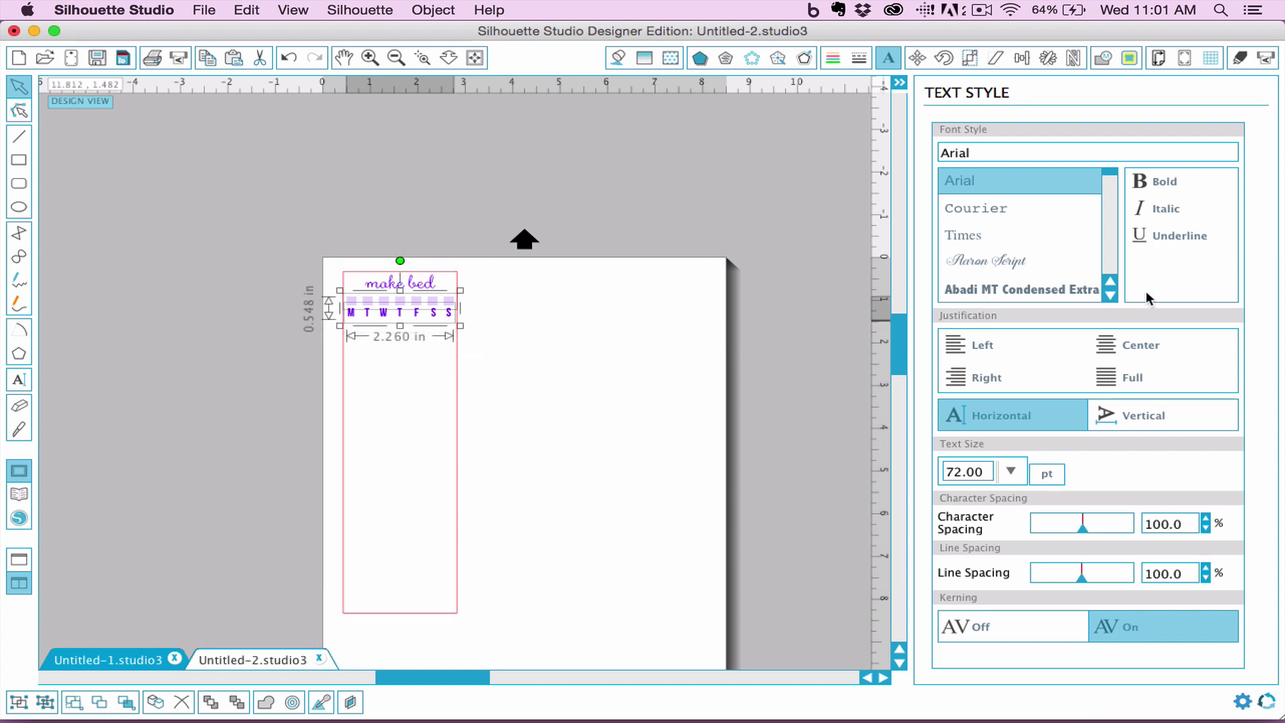
key("Up")
key("Up")
key("Up")
key("Up")
key("Down")
key("Down")
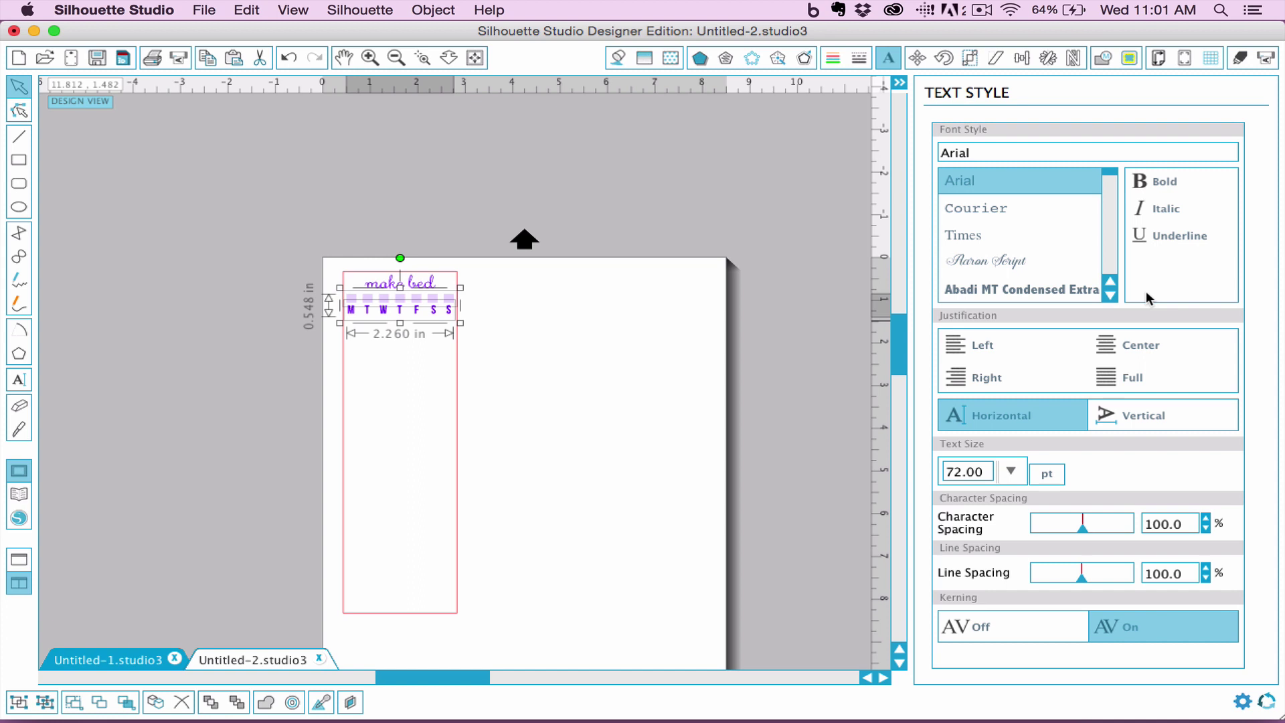
key("Down")
key("Down")
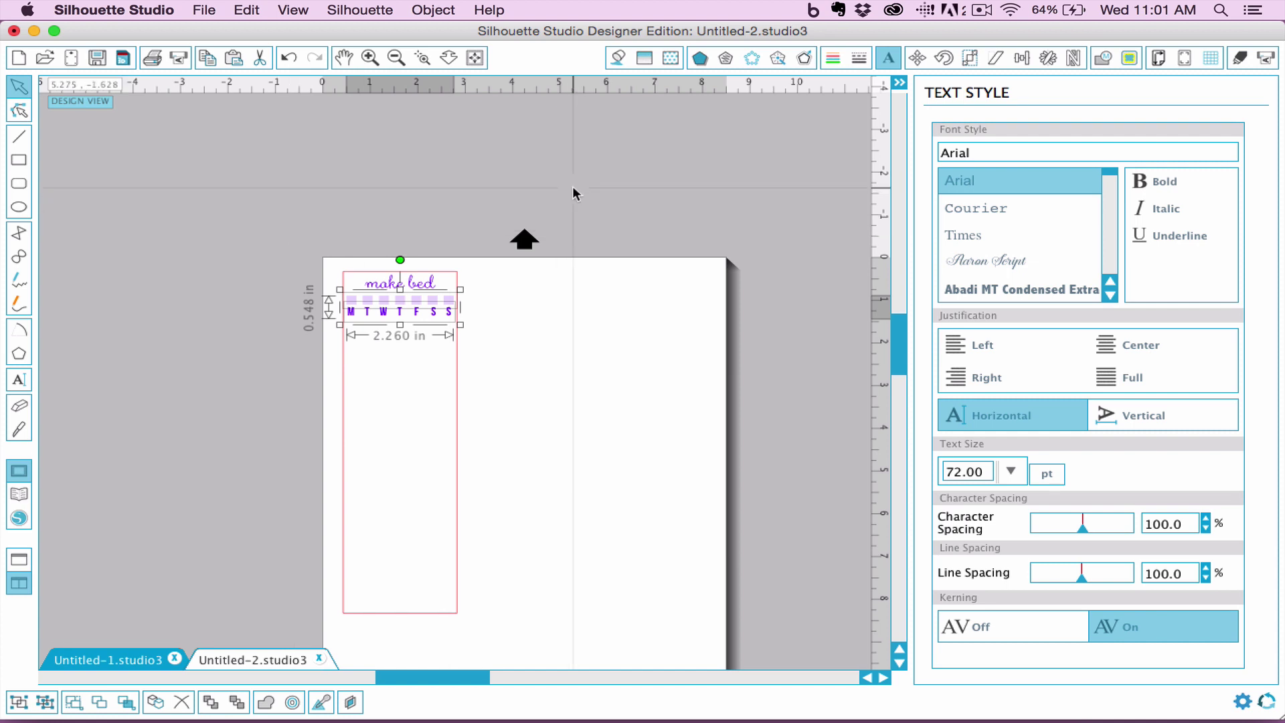
left_click(505, 161)
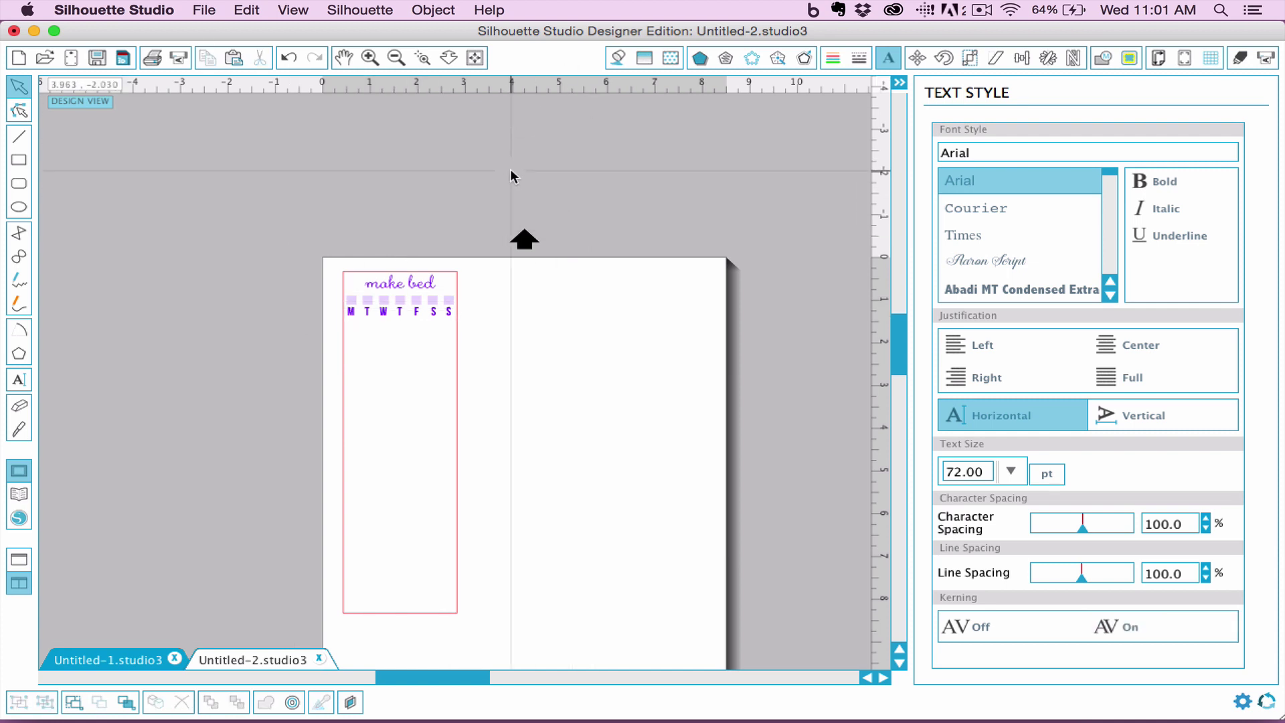
Nudge the weekday checkbox row up slightly, closer under 'make bed'
left_click(369, 59)
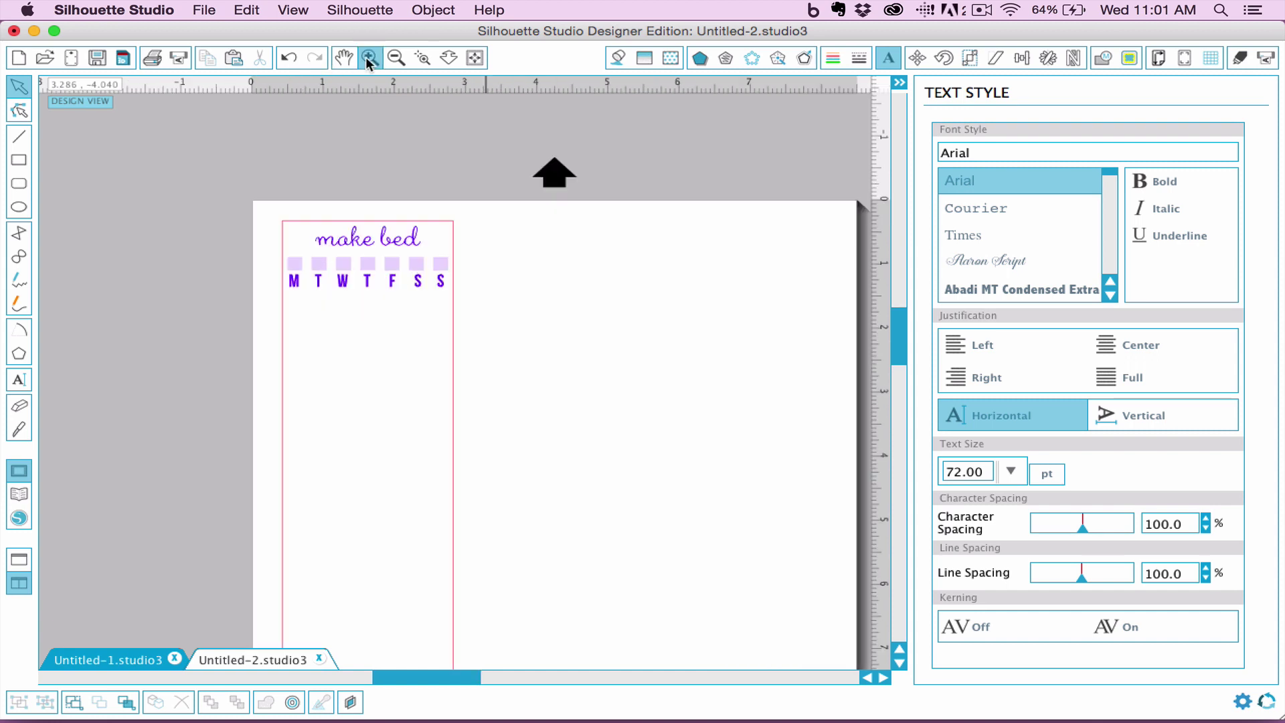
left_click(369, 59)
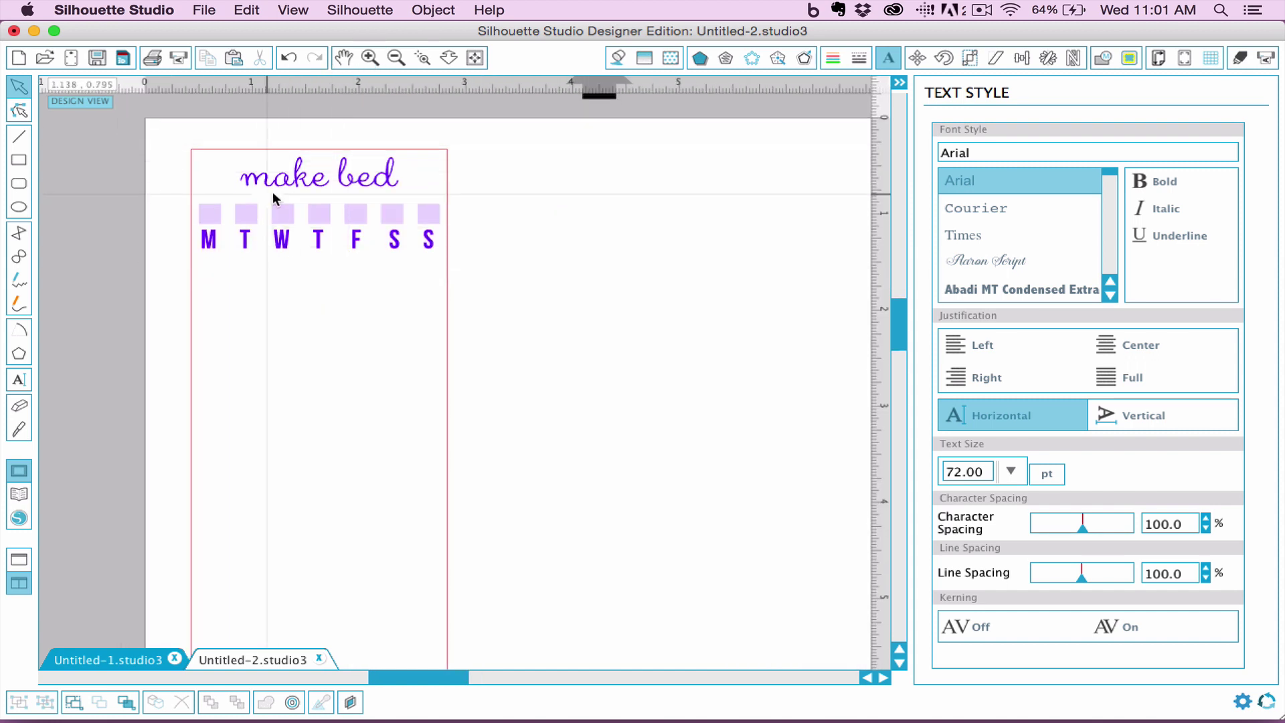
left_click_drag(114, 208, 454, 281)
key("Up")
key("Up")
key("Up")
key("Up")
key("Up")
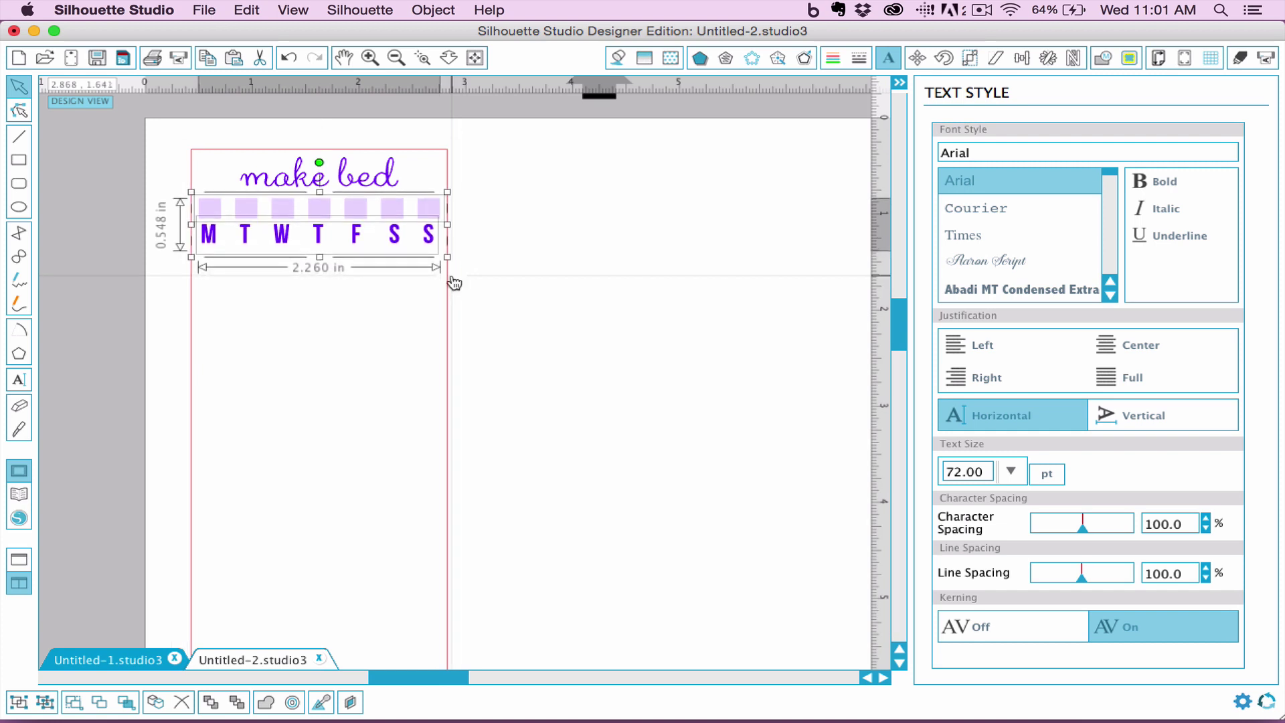
left_click(621, 241)
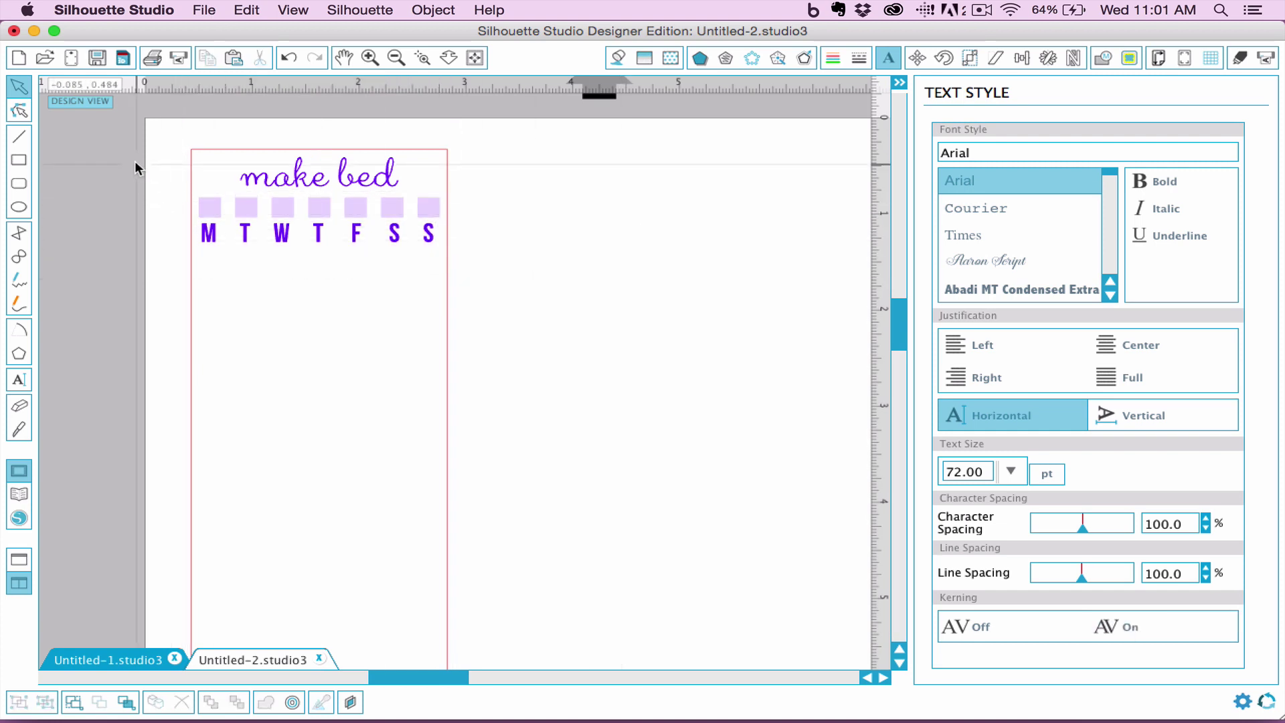
Select the 'make bed' block without the border and stack five copies down the bookmark
left_click_drag(136, 161, 589, 352)
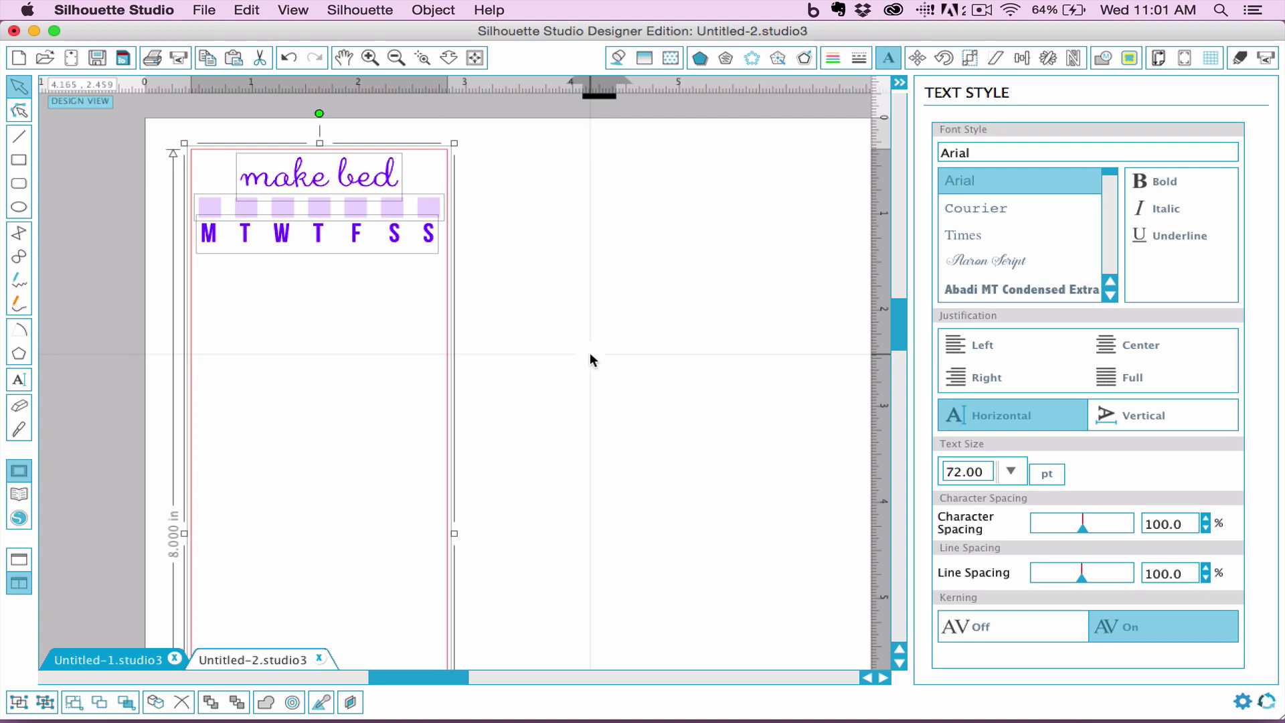
left_click(452, 345, "shift")
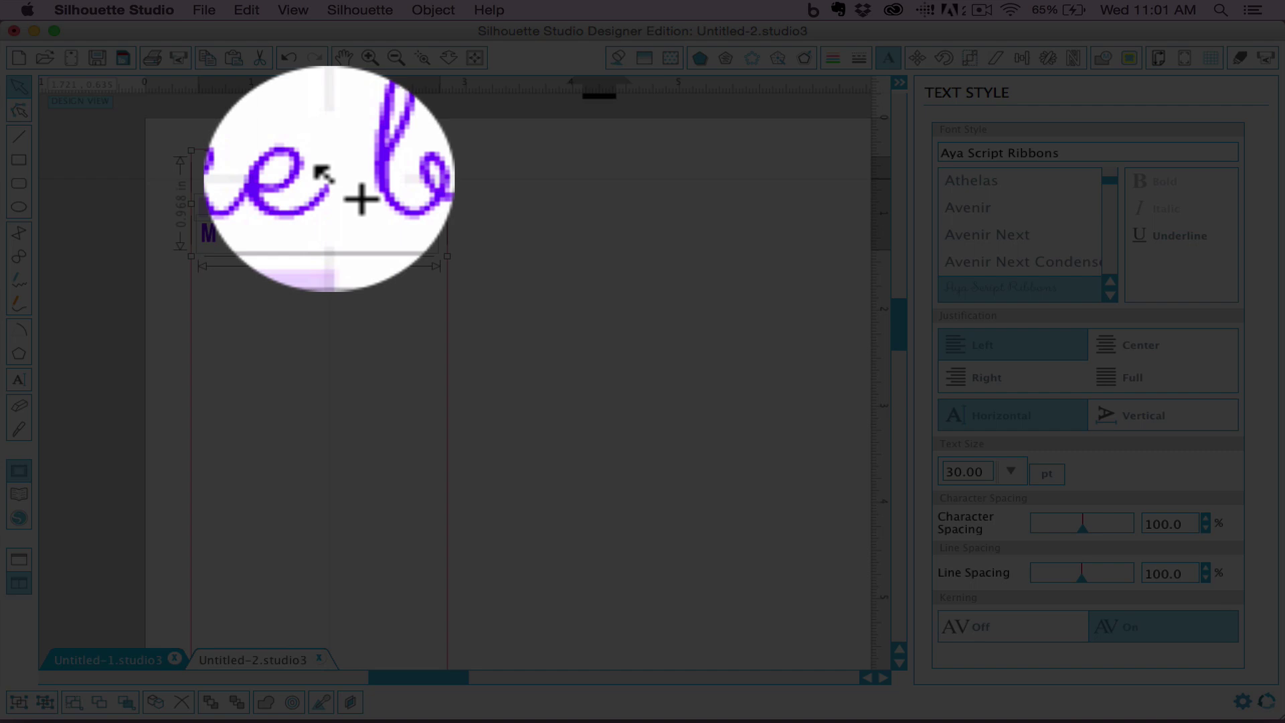
left_click_drag(328, 175, 337, 286)
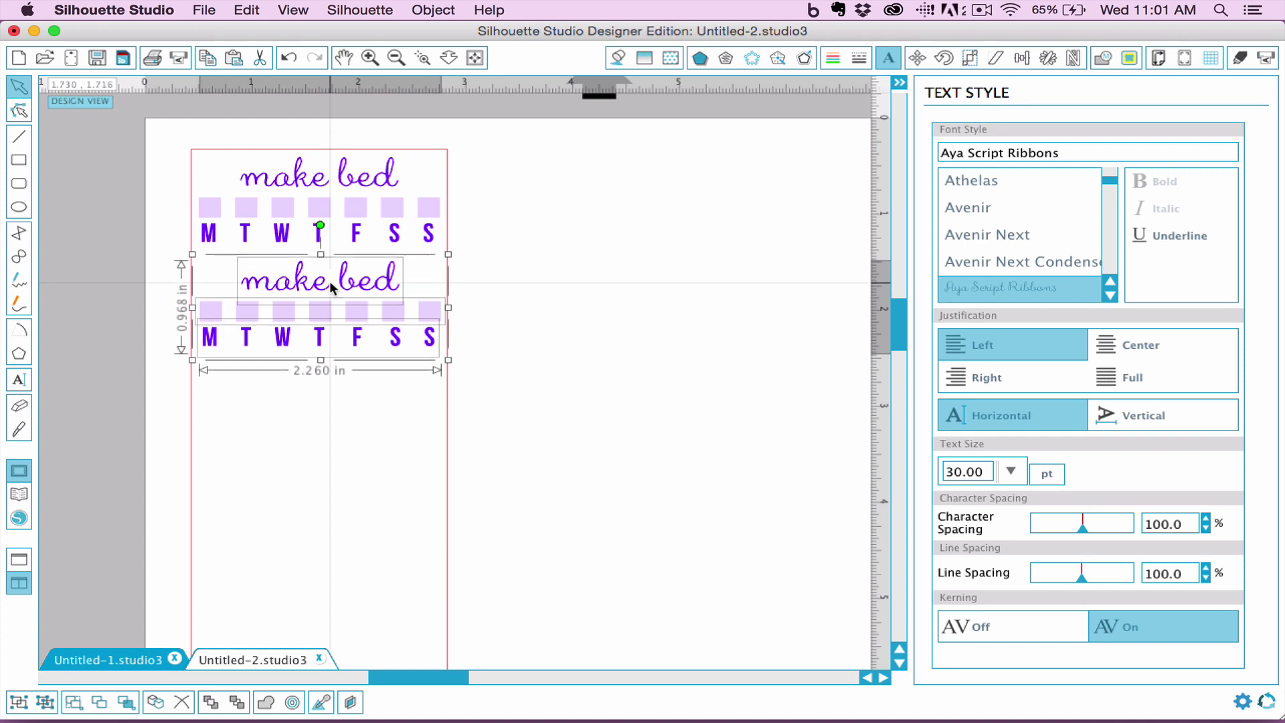
key("super+d")
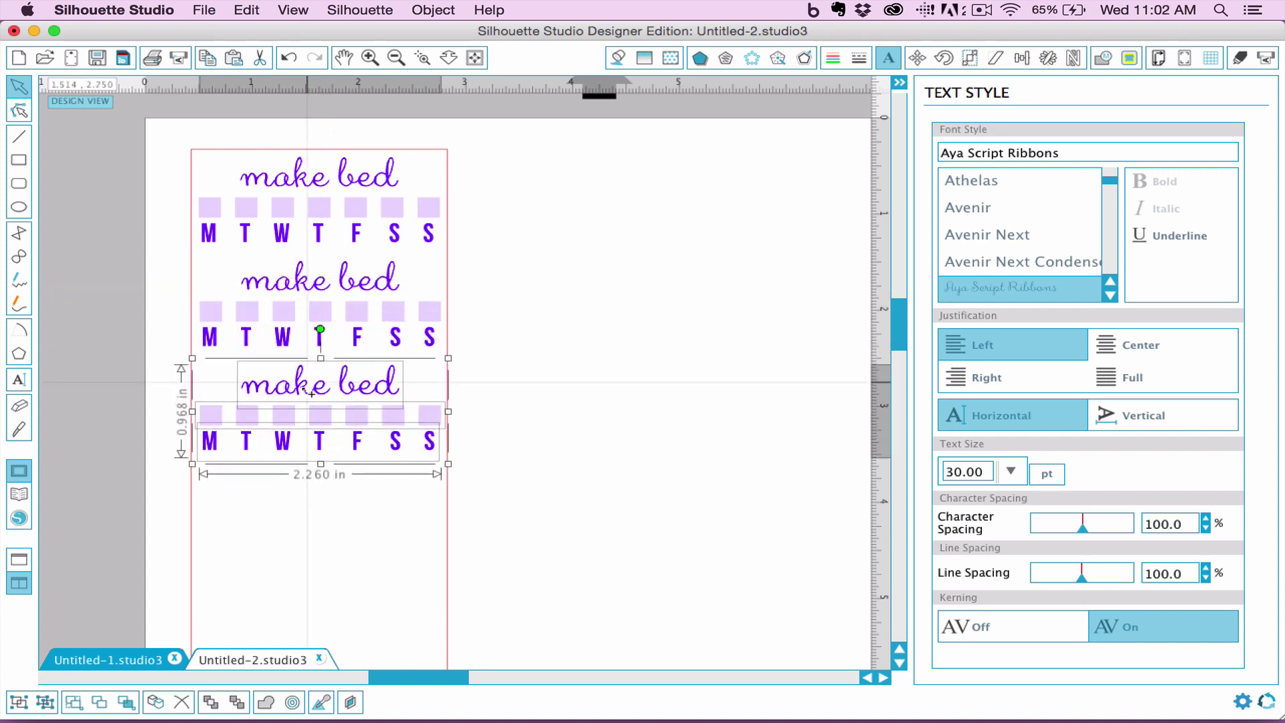
left_click_drag(306, 390, 305, 375)
scroll(534, 326, "down", 4)
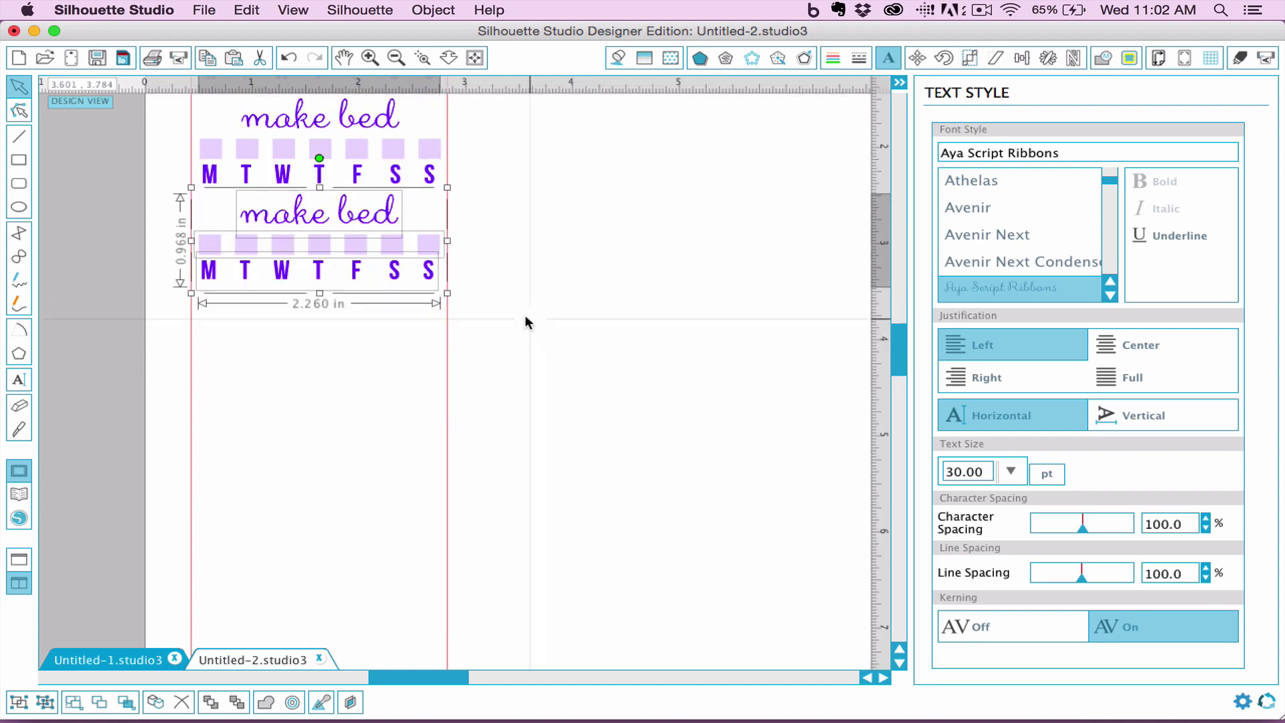
left_click_drag(328, 214, 324, 328)
scroll(324, 328, "down", 2)
left_click_drag(321, 174, 321, 589)
Rename the first three copied headings to brush teeth, laundry and breakfast
left_click(577, 390)
scroll(577, 396, "up", 4)
double_click(320, 279)
key("ctrl+a")
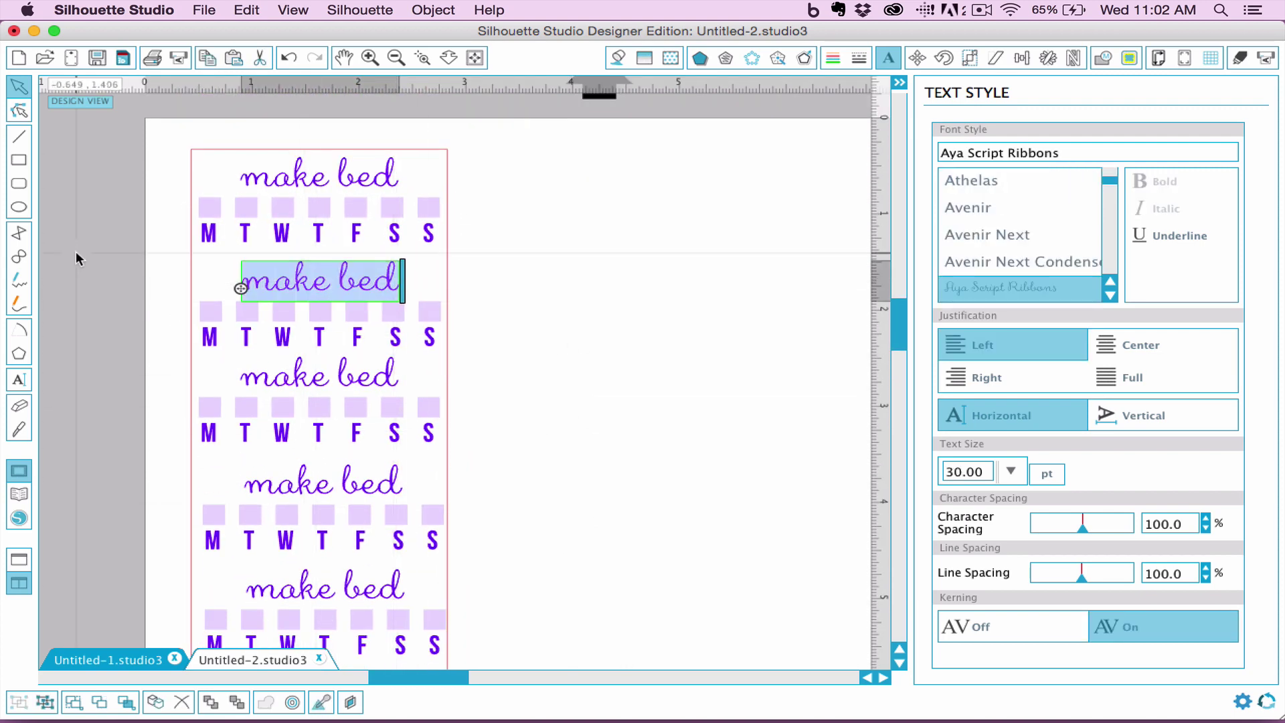
type("brush teeth")
double_click(297, 368)
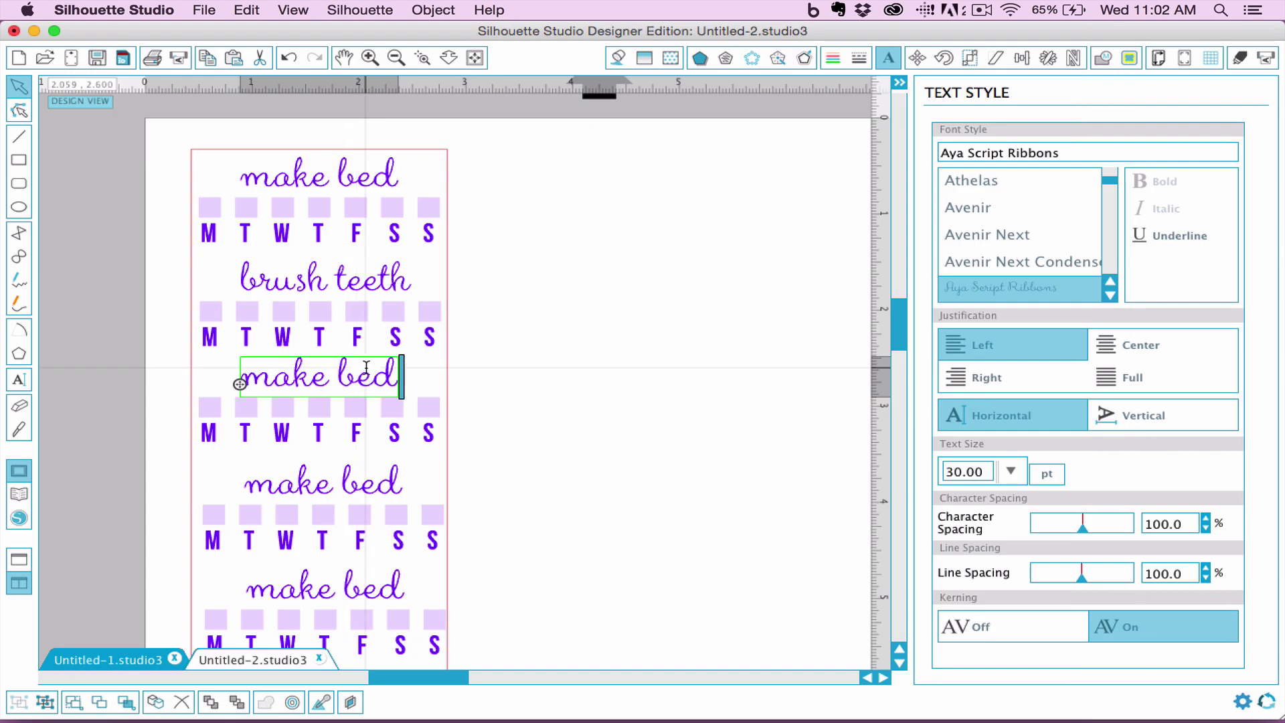
key("ctrl+a")
type("laundry")
double_click(321, 468)
key("ctrl+a")
type("breakfast")
Rename the next headings to 8 oz water and clean sink, then select the last heading's text
double_click(323, 587)
key("ctrl+a")
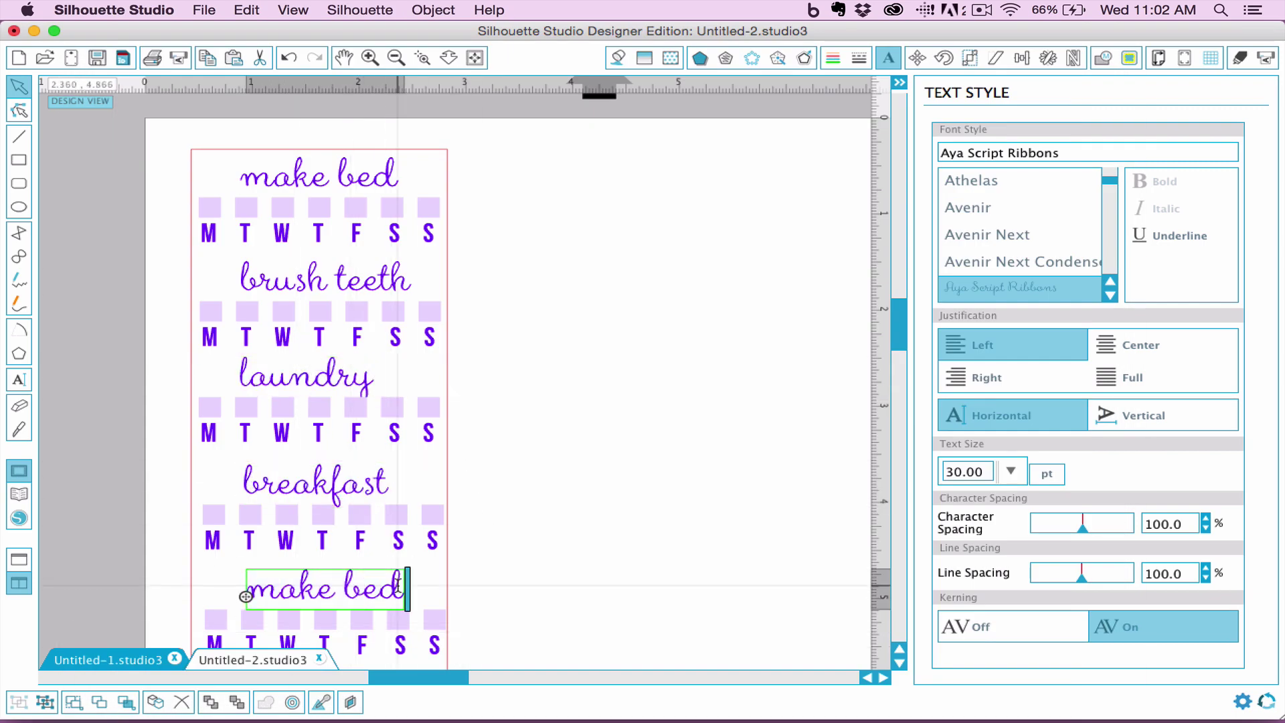
type("8 oz w")
type("ater")
scroll(442, 361, "down", 5)
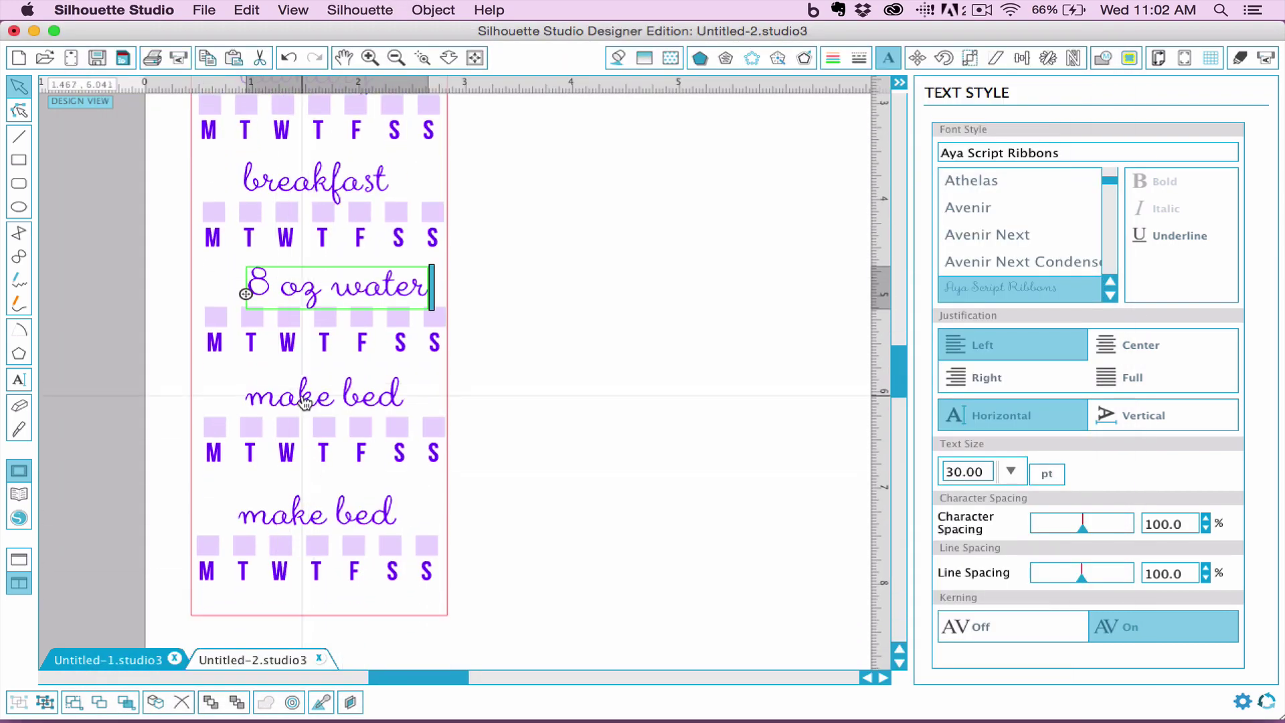
double_click(325, 395)
key("ctrl+a")
type("clean sink")
double_click(315, 512)
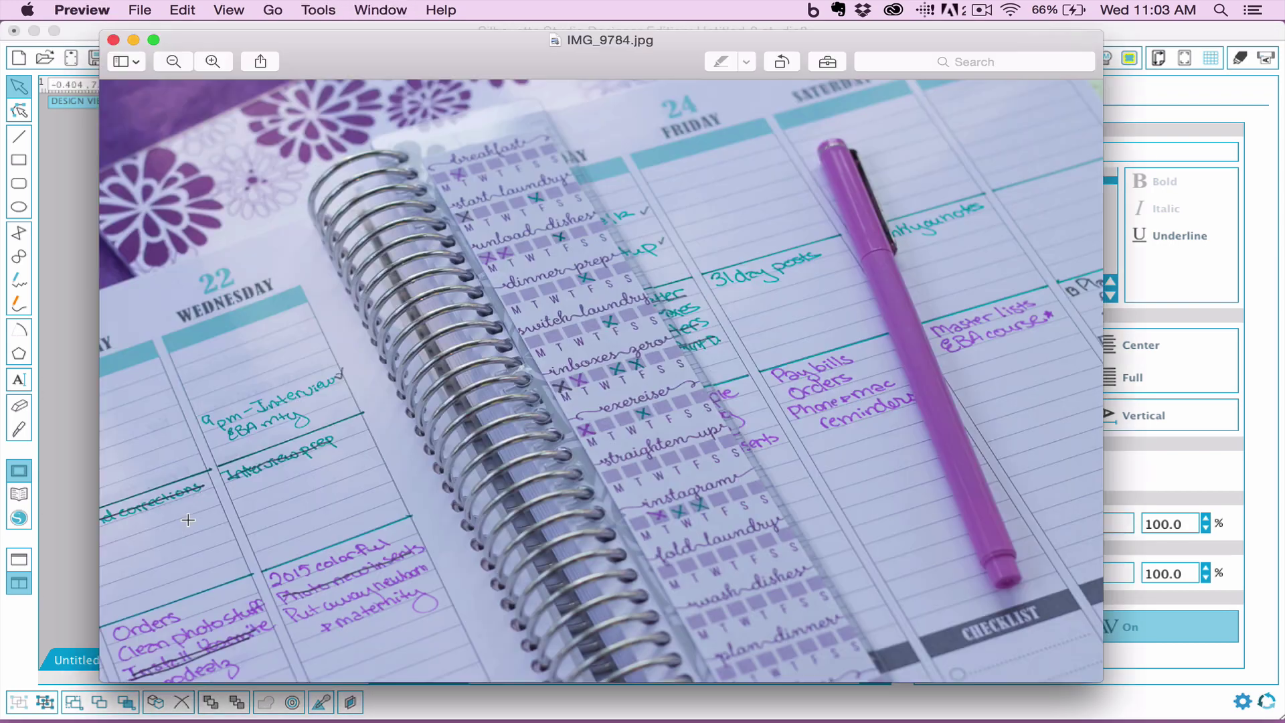
key("ctrl+a")
Rename the last heading to exercise and finish editing
type("exerc")
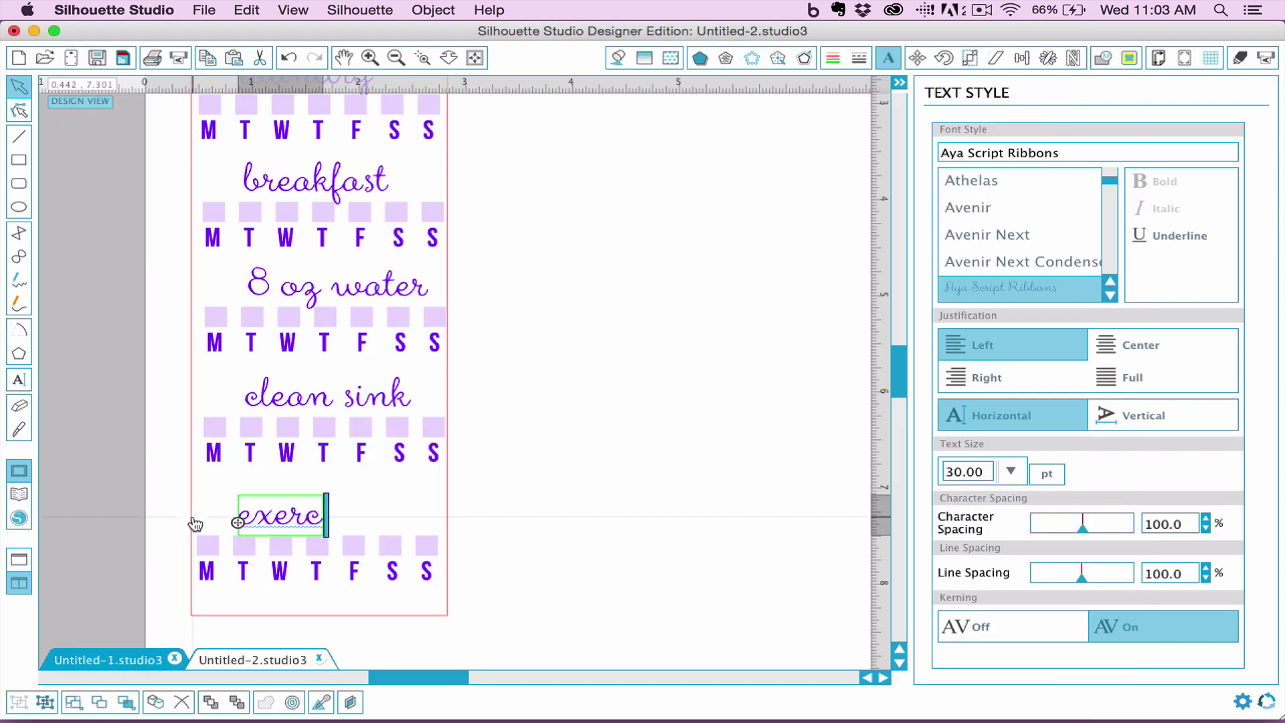
type("ise")
left_click(553, 285)
scroll(571, 304, "up", 5)
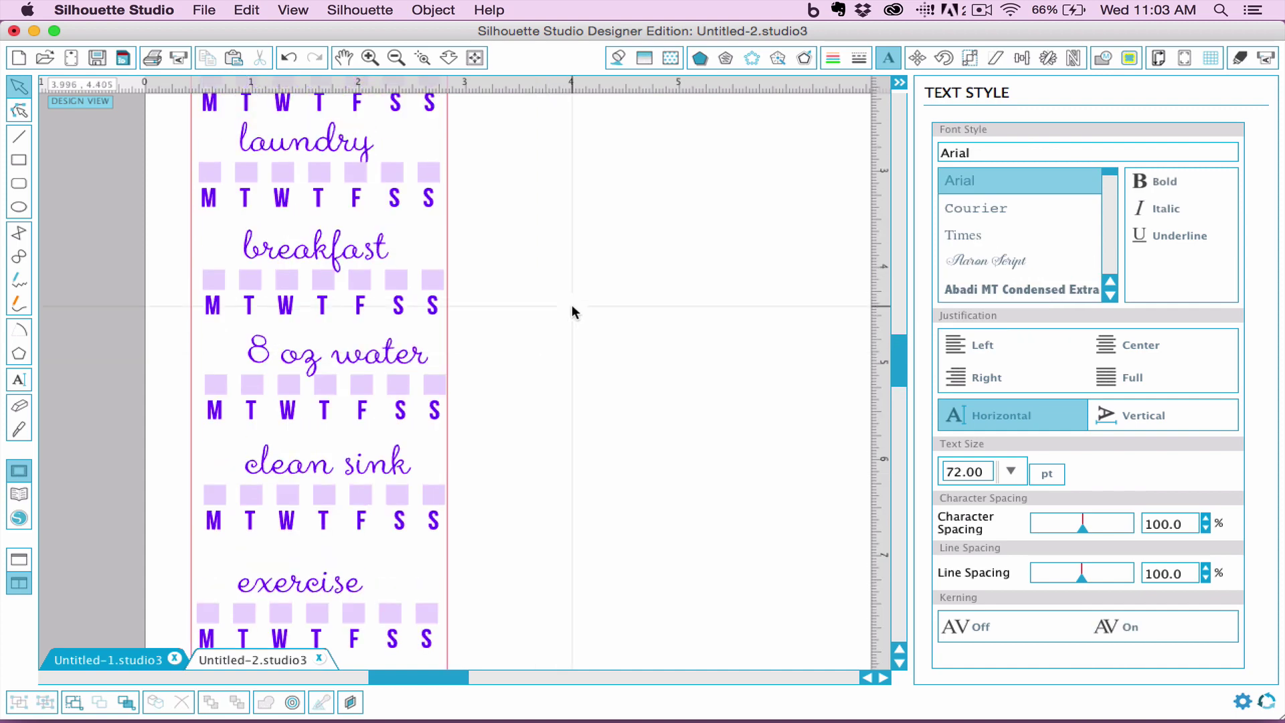
scroll(574, 312, "up", 3)
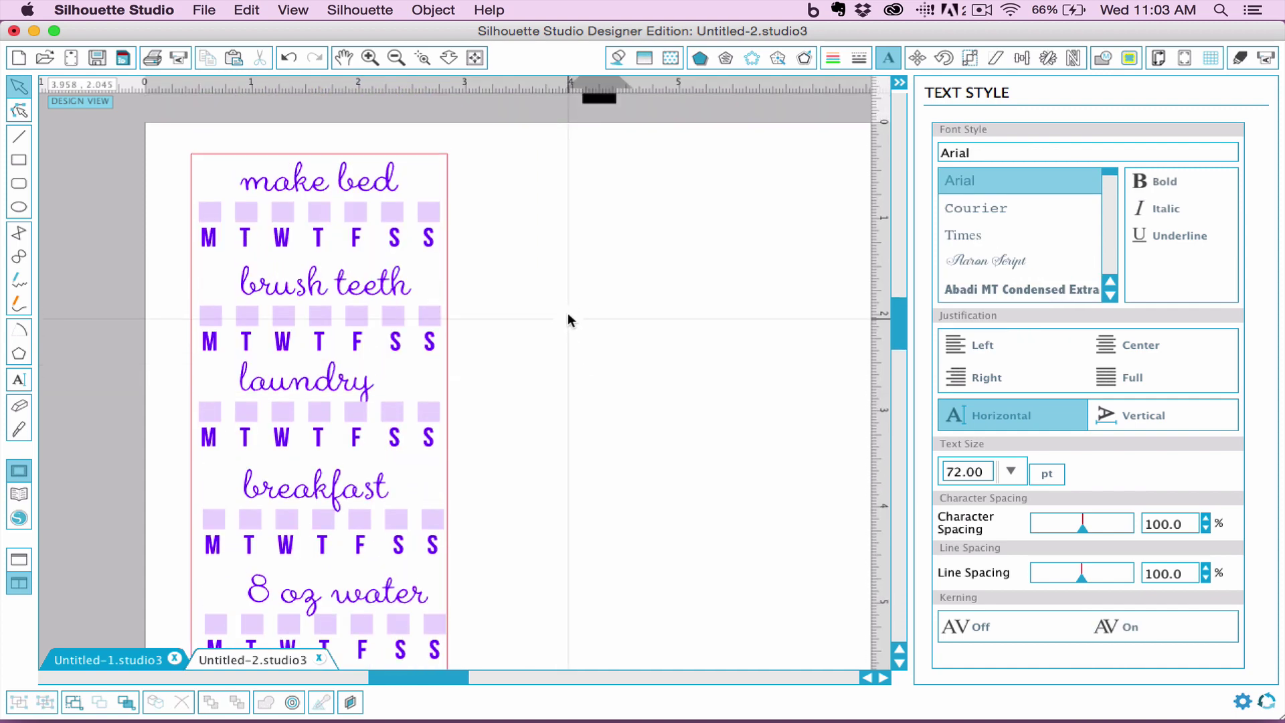
Select brush teeth, laundry, breakfast, 8 oz water, clean sink, exercise and the pink border together
left_click(396, 243)
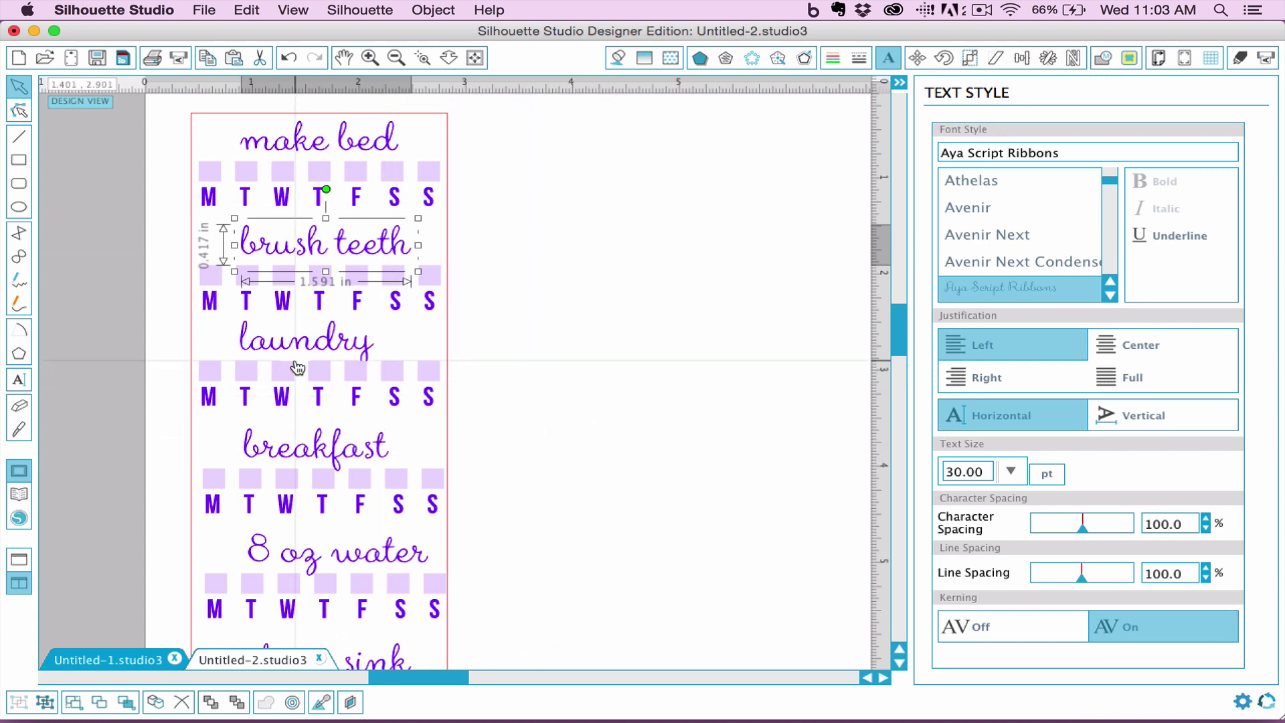
scroll(305, 337, "down", 3)
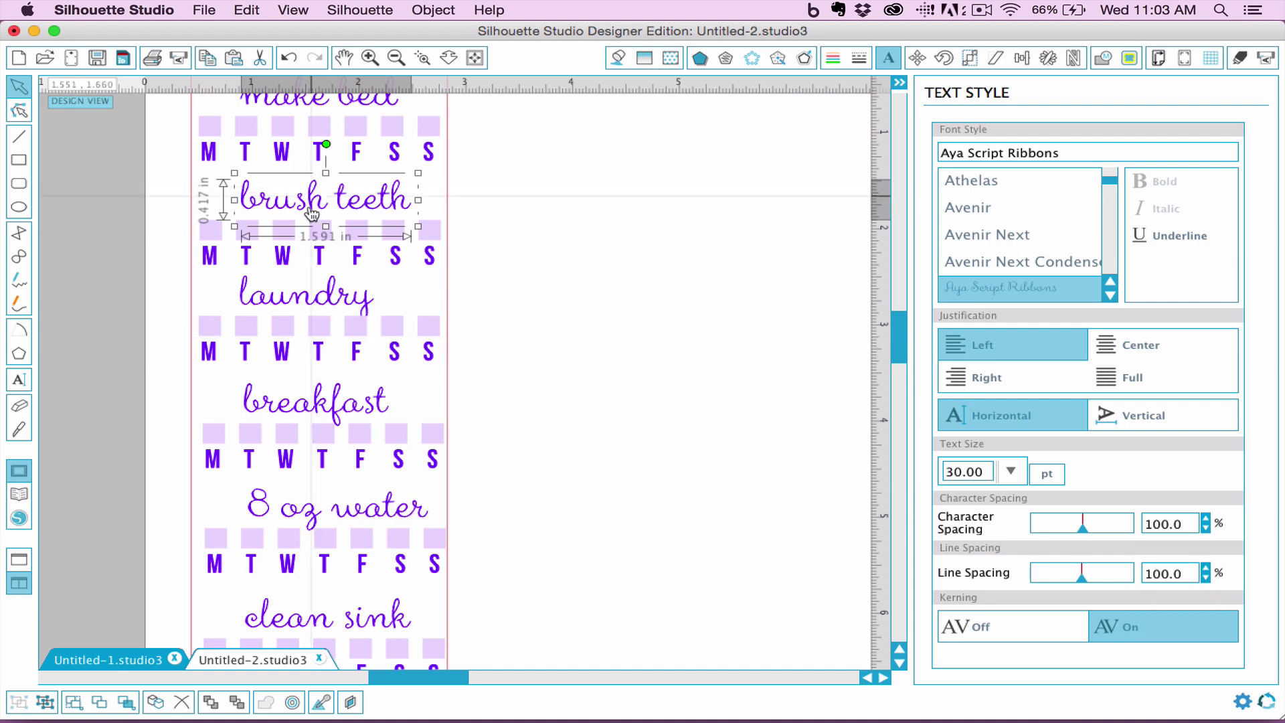
left_click(319, 296, "shift")
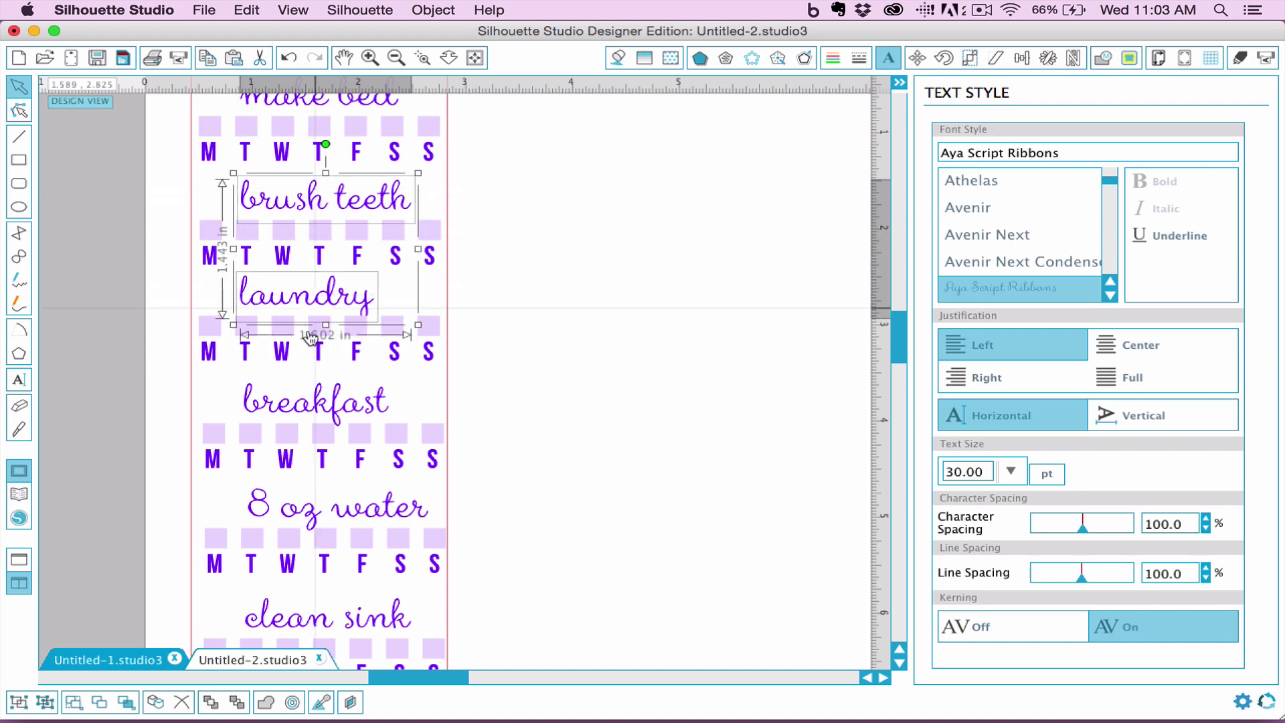
left_click(314, 399, "shift")
scroll(314, 399, "down", 10)
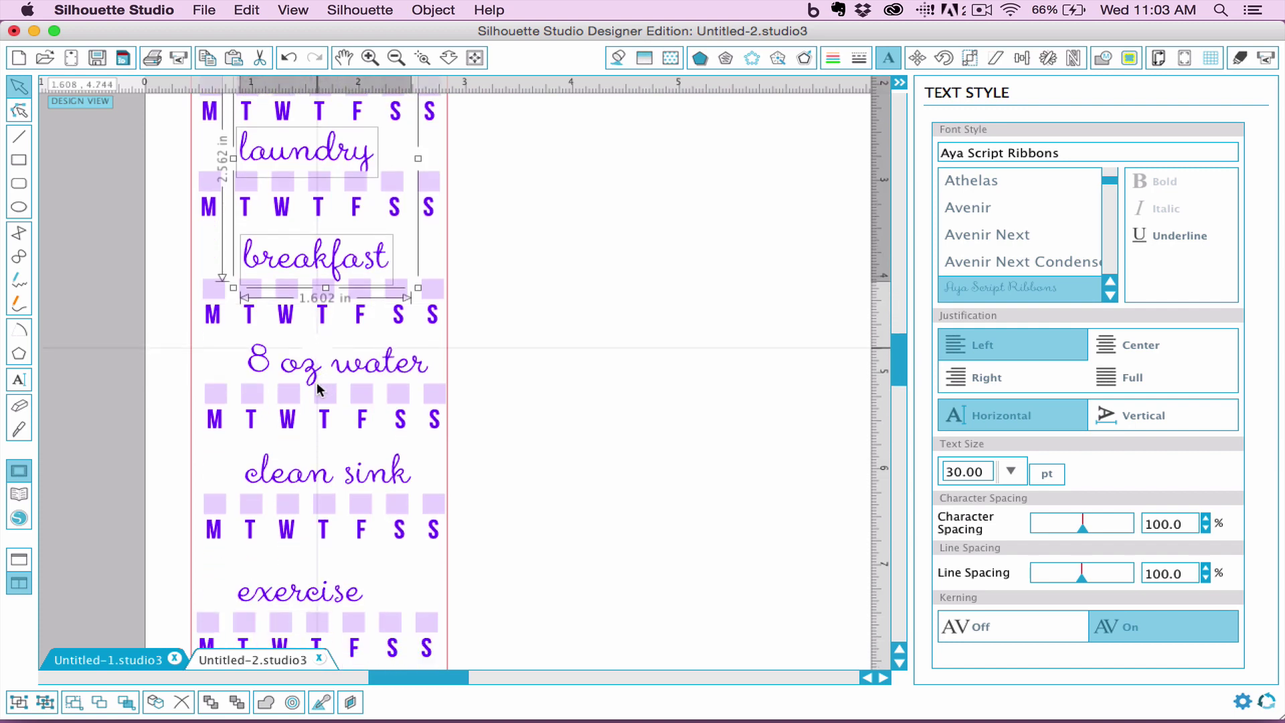
left_click(318, 355, "shift")
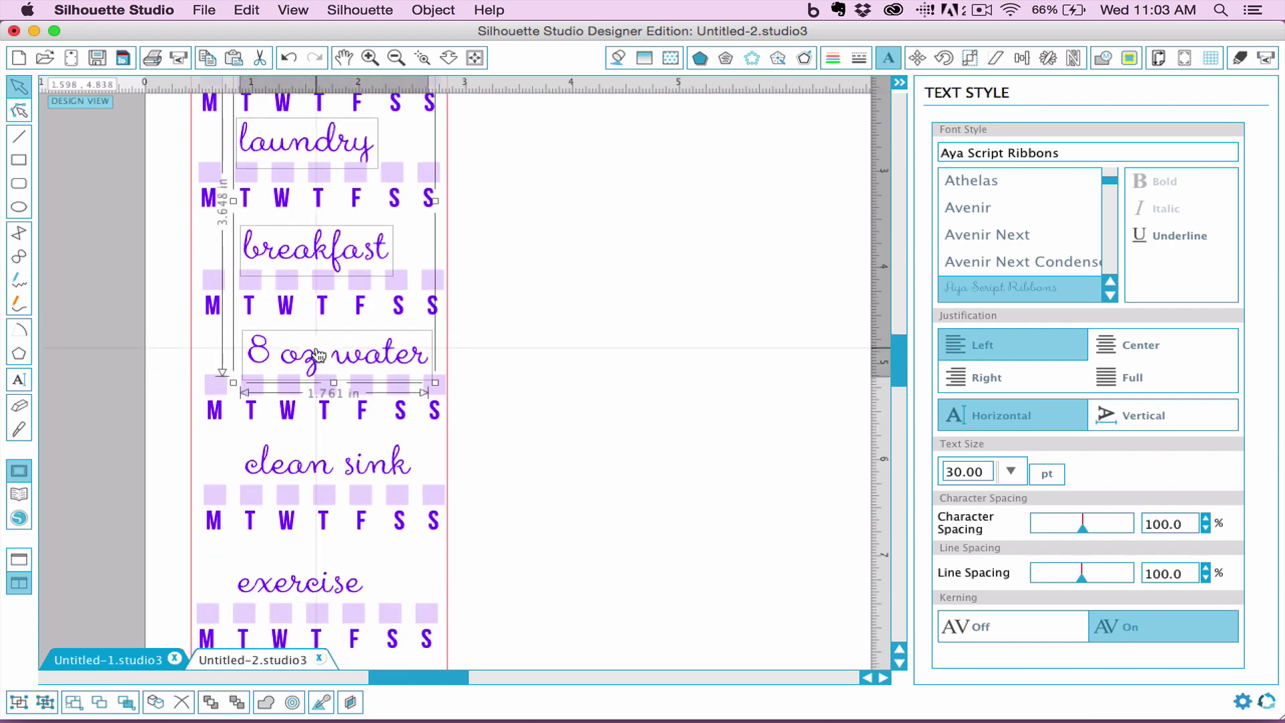
left_click(314, 472, "shift")
scroll(315, 473, "down", 10)
left_click(301, 428, "shift")
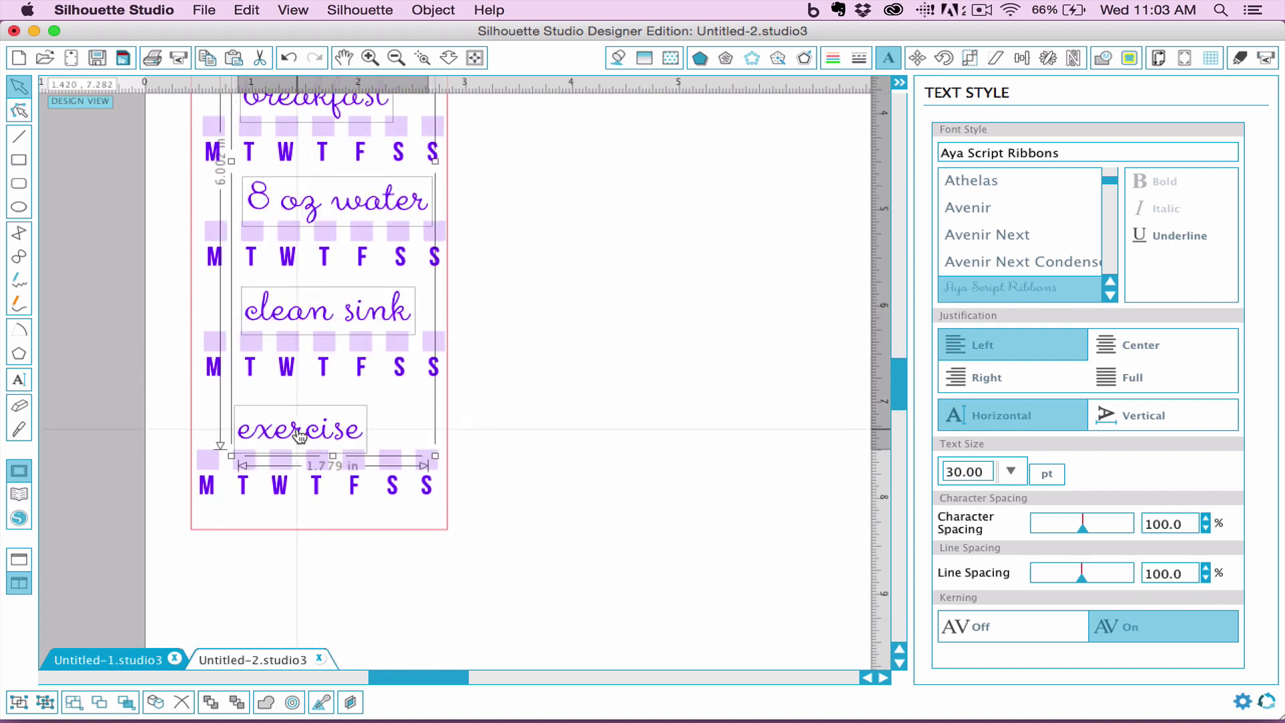
left_click(448, 509, "shift")
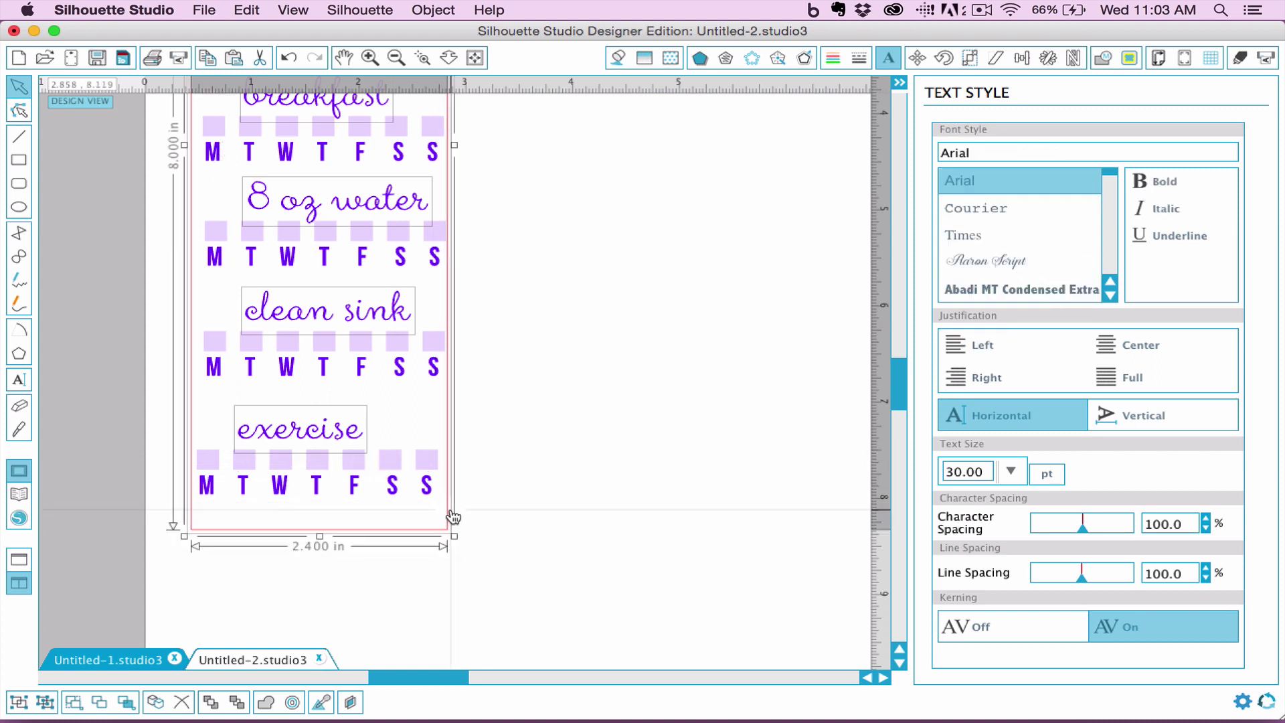
Centre the task headings horizontally in the border, then scroll back up to the make bed row
left_click(1022, 57)
left_click(996, 249)
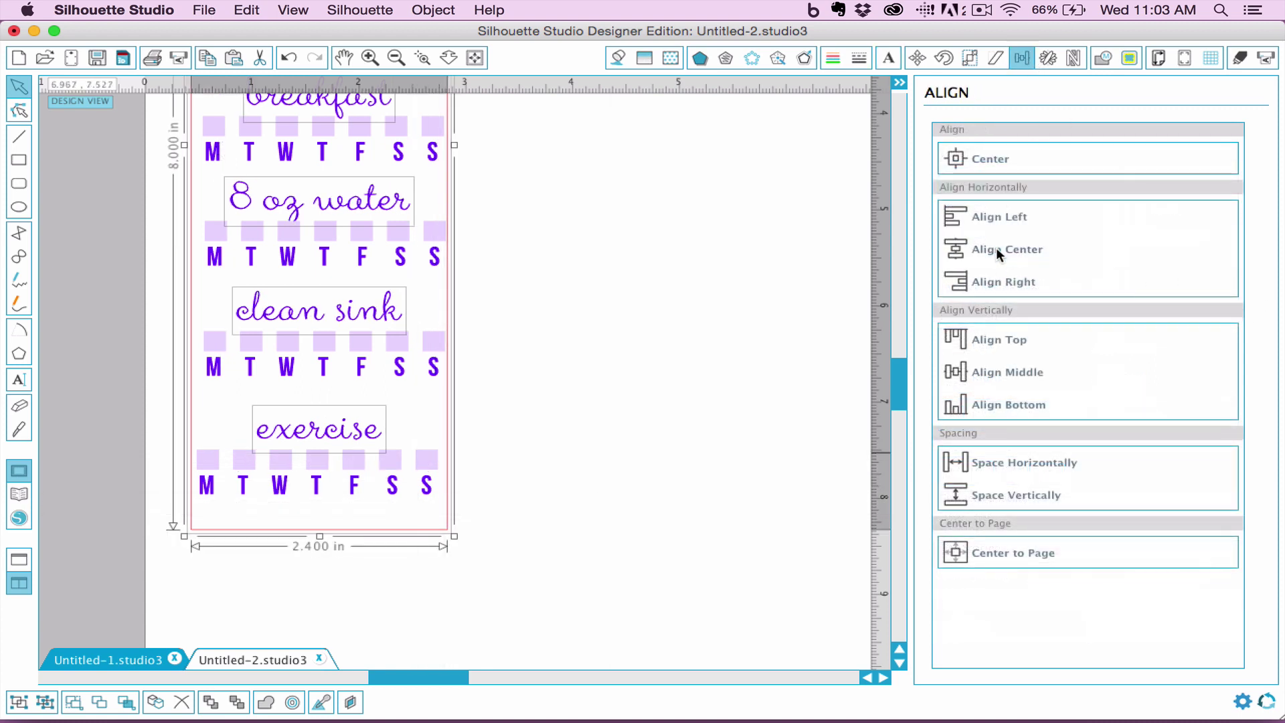
scroll(685, 378, "up", 5)
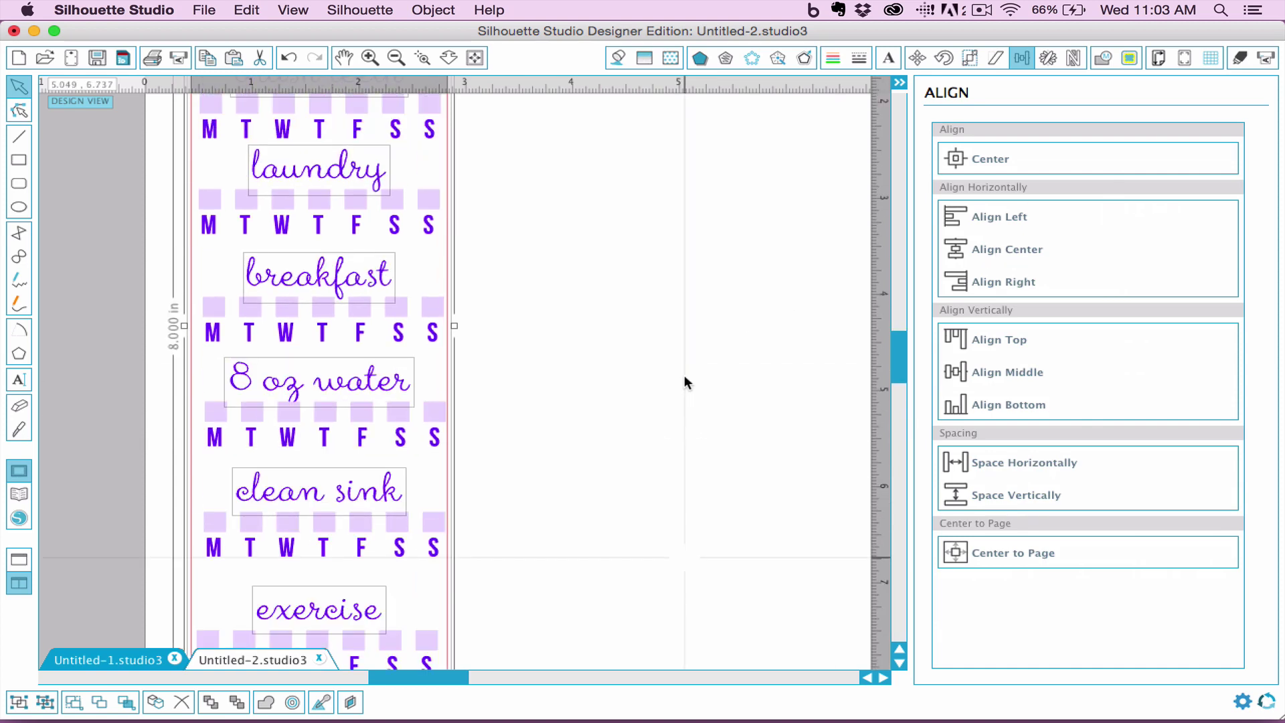
scroll(684, 382, "up", 4)
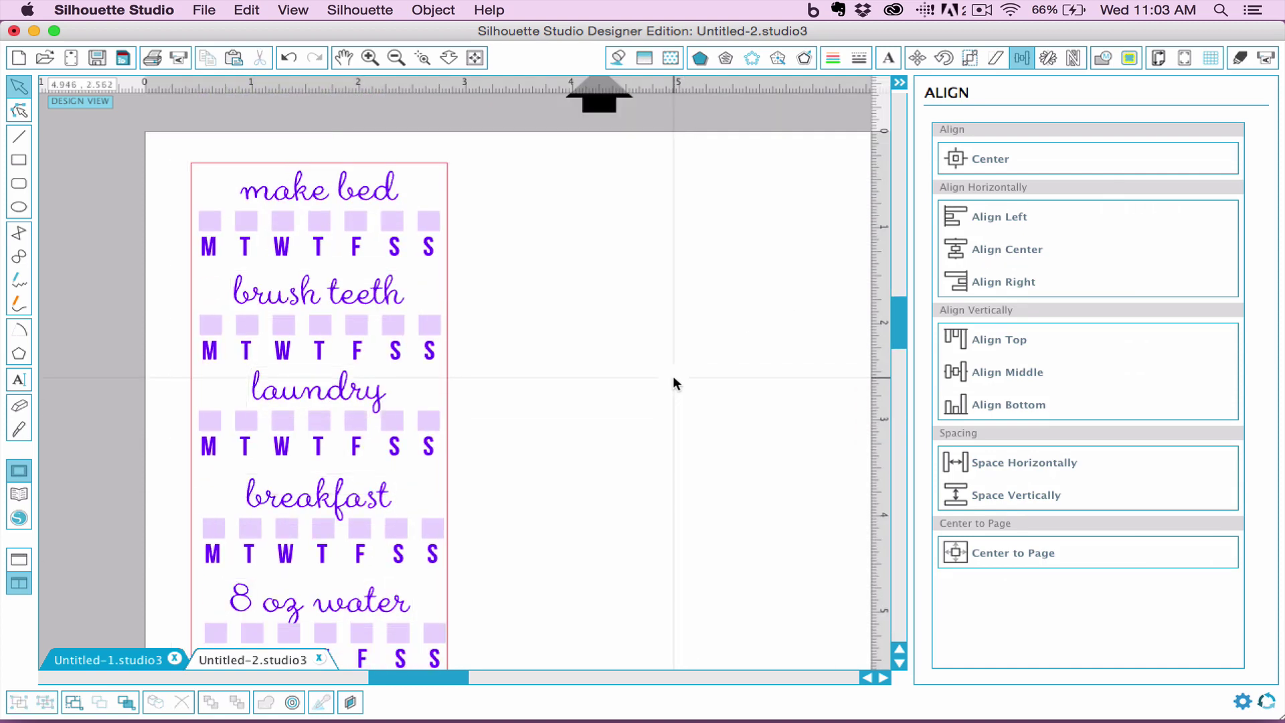
scroll(692, 384, "down", 6)
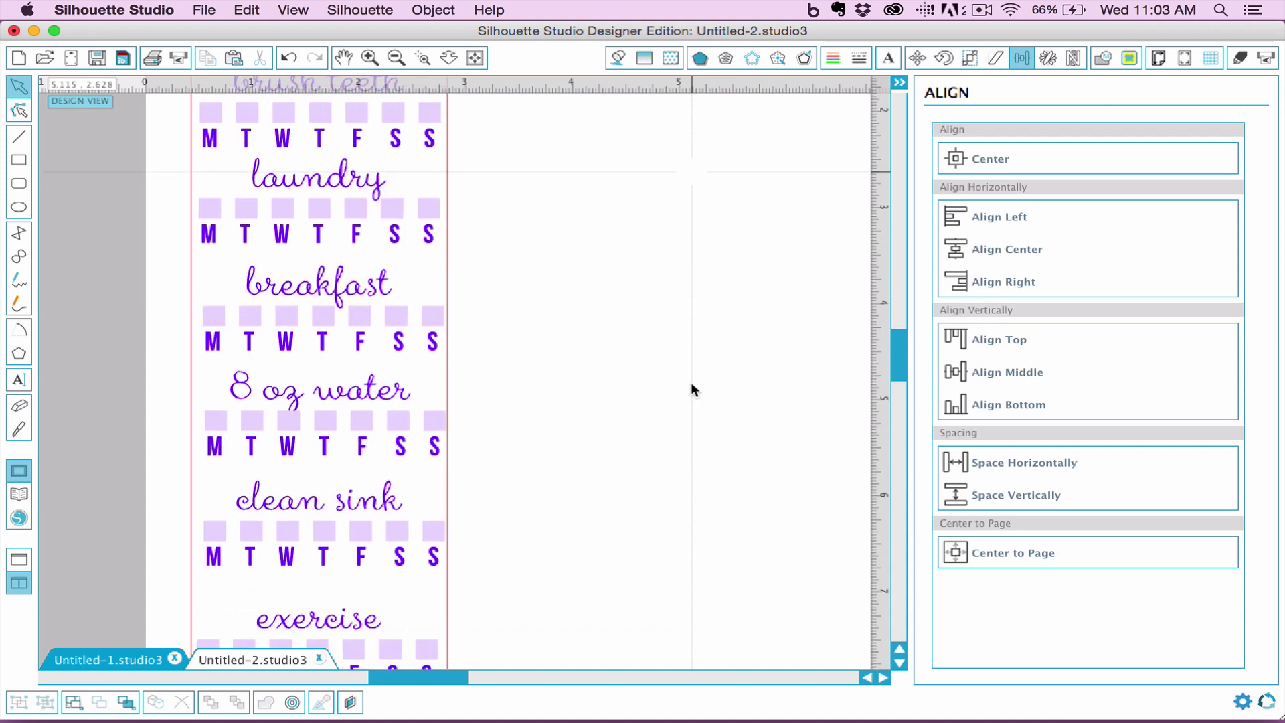
scroll(691, 384, "up", 6)
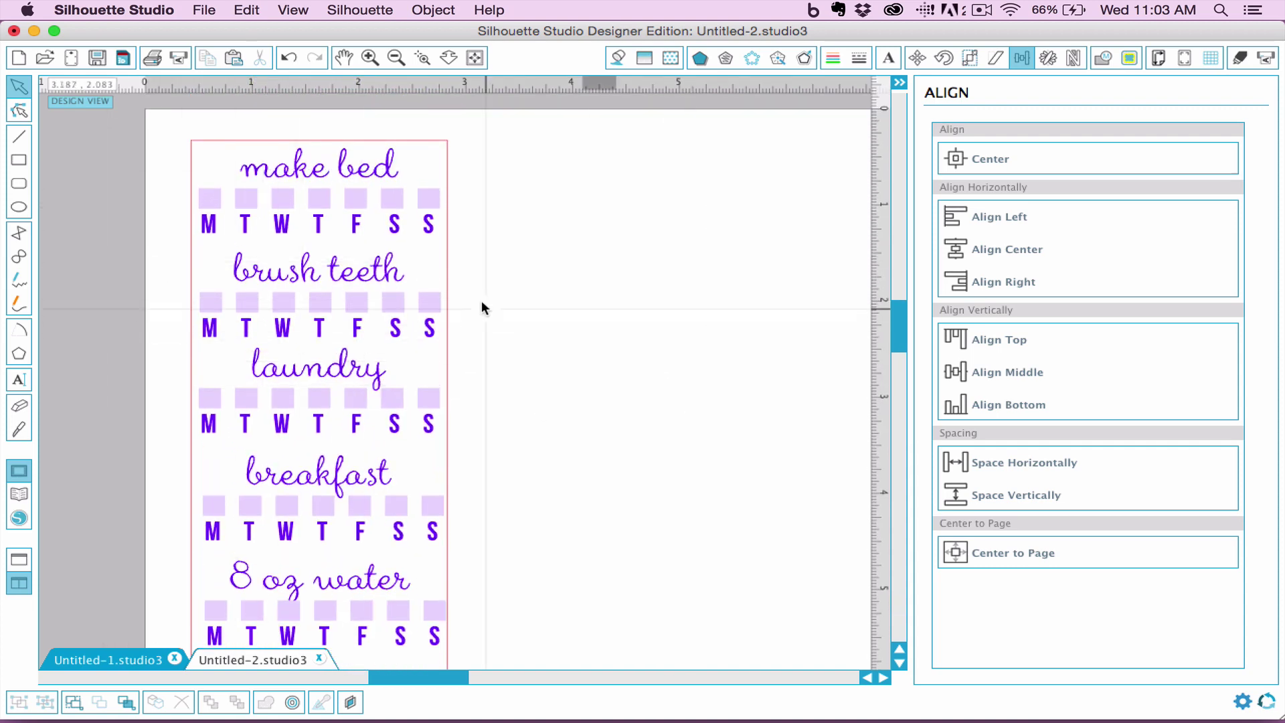
scroll(412, 423, "down", 3)
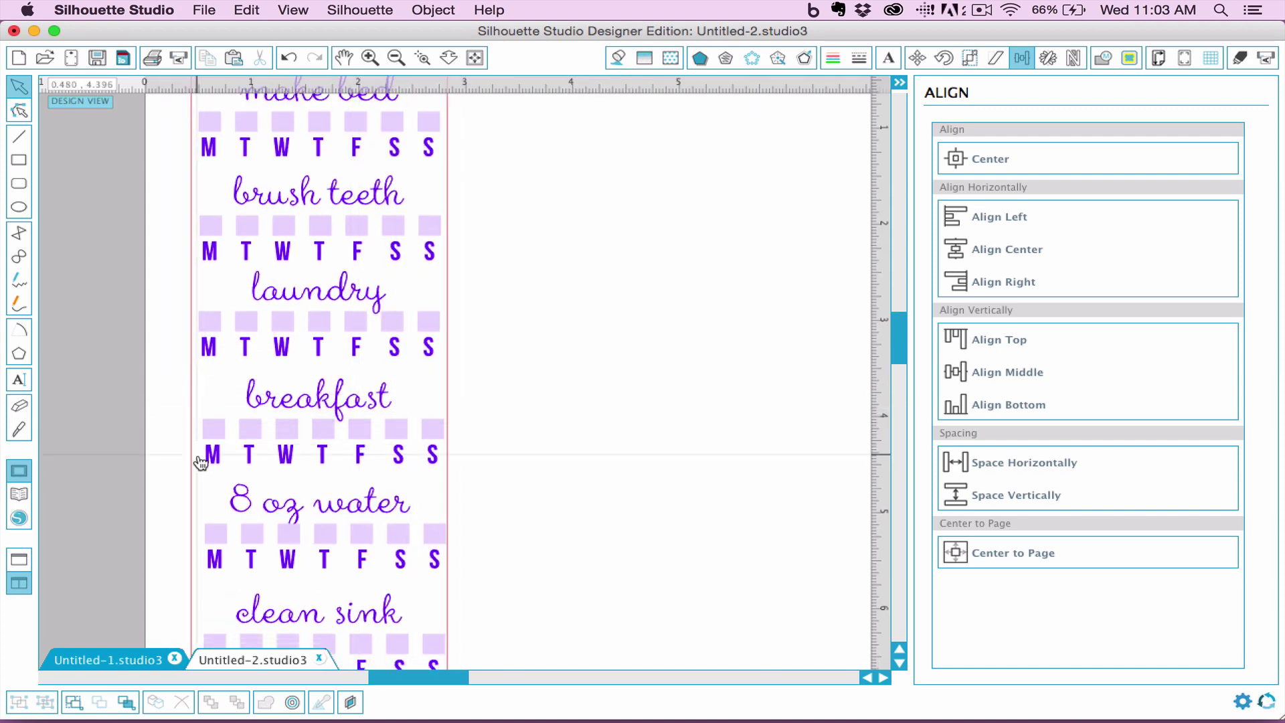
scroll(205, 472, "up", 4)
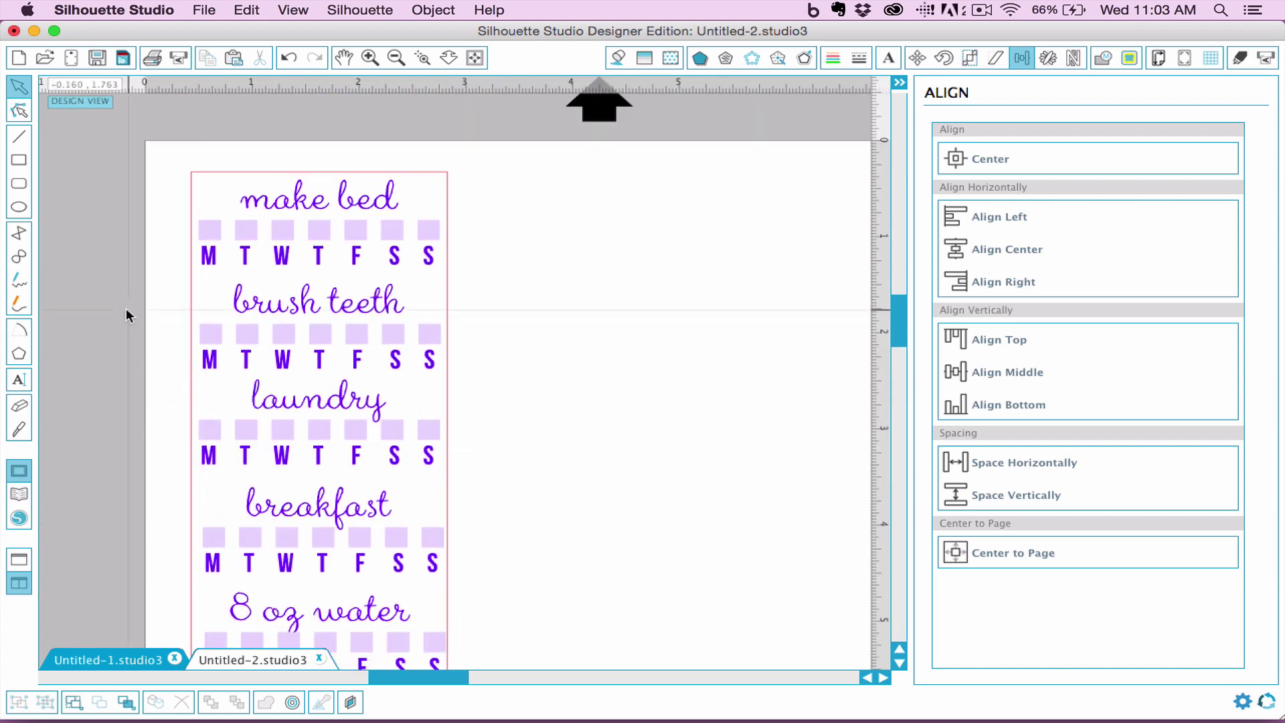
Centre the brush teeth, laundry and breakfast checkbox rows horizontally on the bookmark
mouse_move(137, 290)
left_mouse_down()
mouse_move(442, 348)
mouse_move(475, 383)
mouse_move(465, 363)
left_mouse_up()
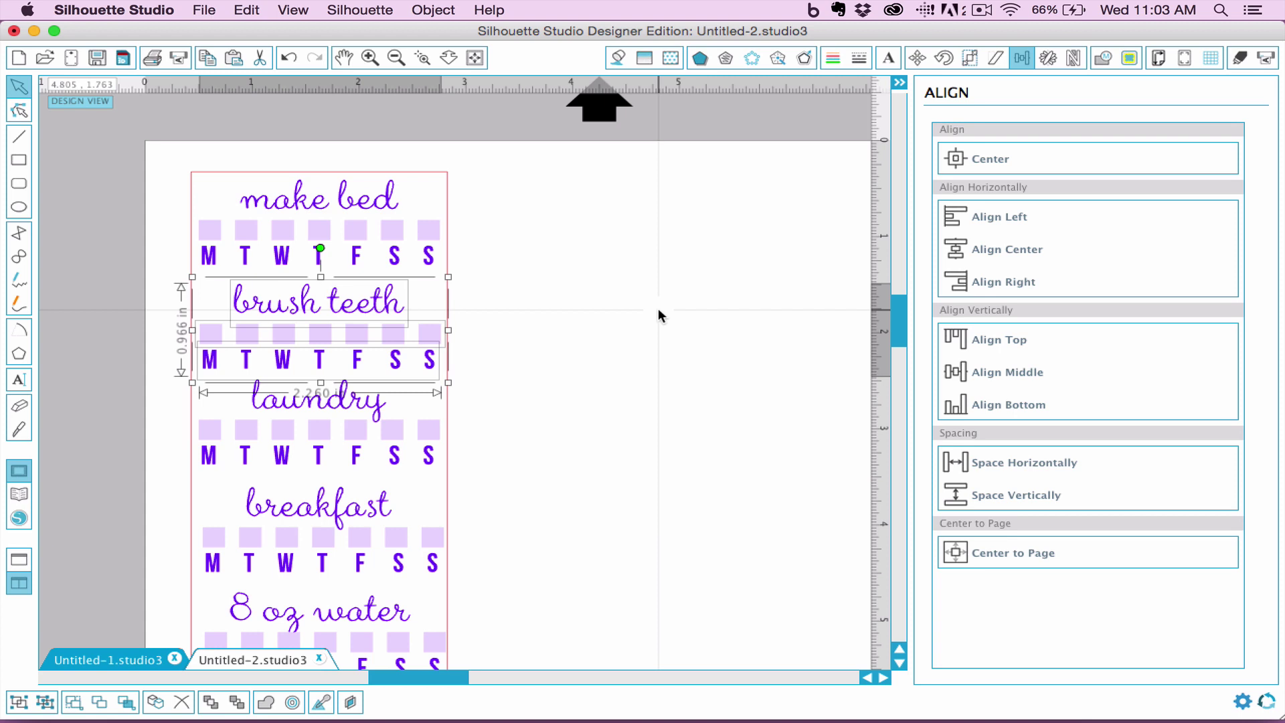
left_click(341, 303, "shift")
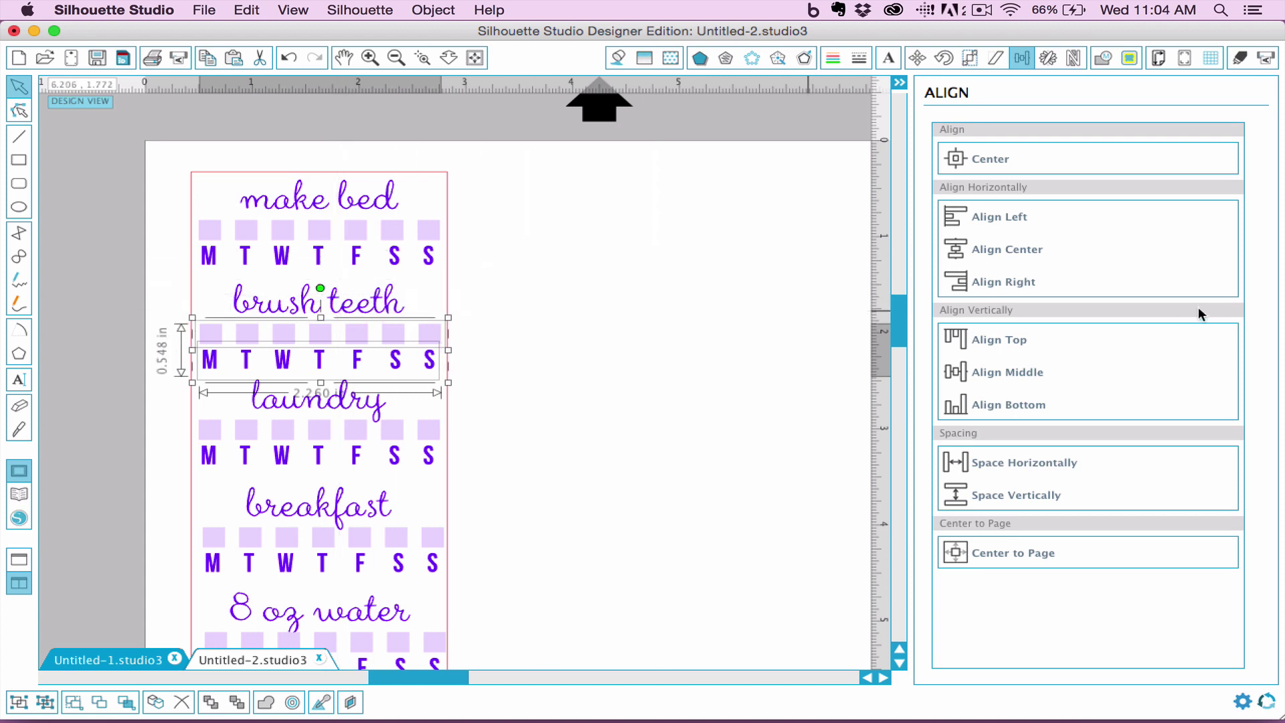
left_click(448, 287, "shift")
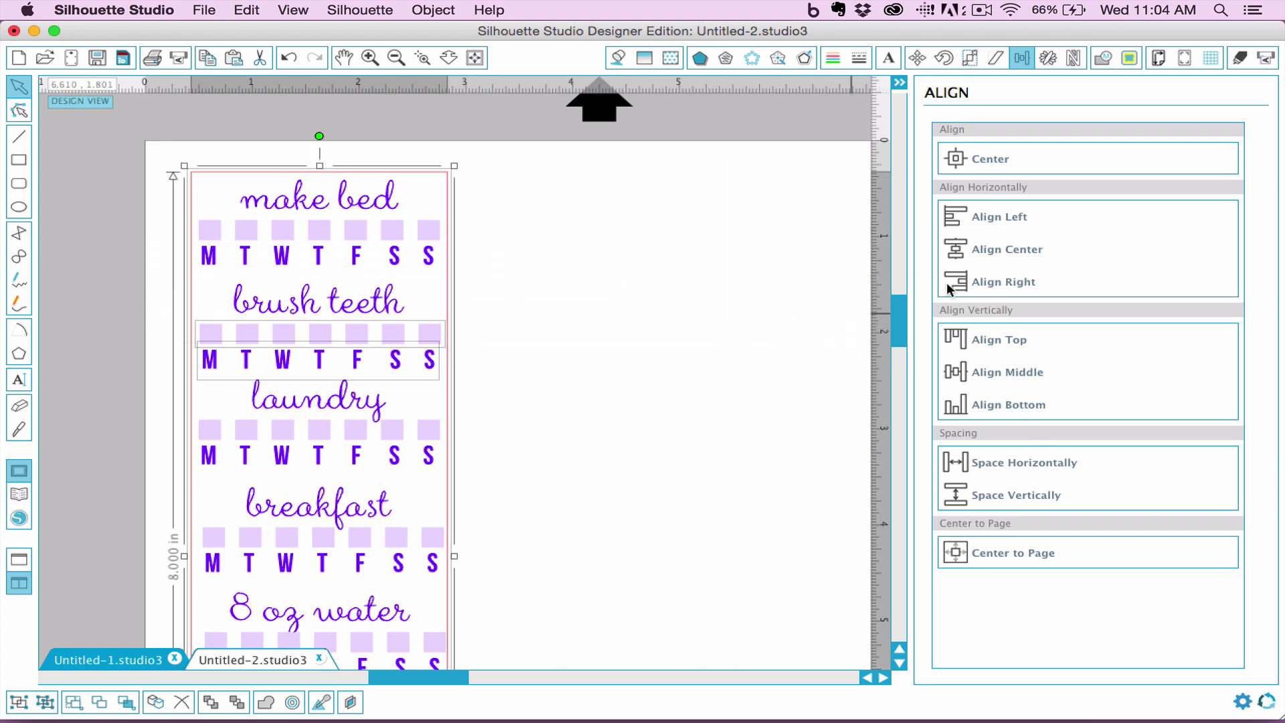
left_click(992, 250)
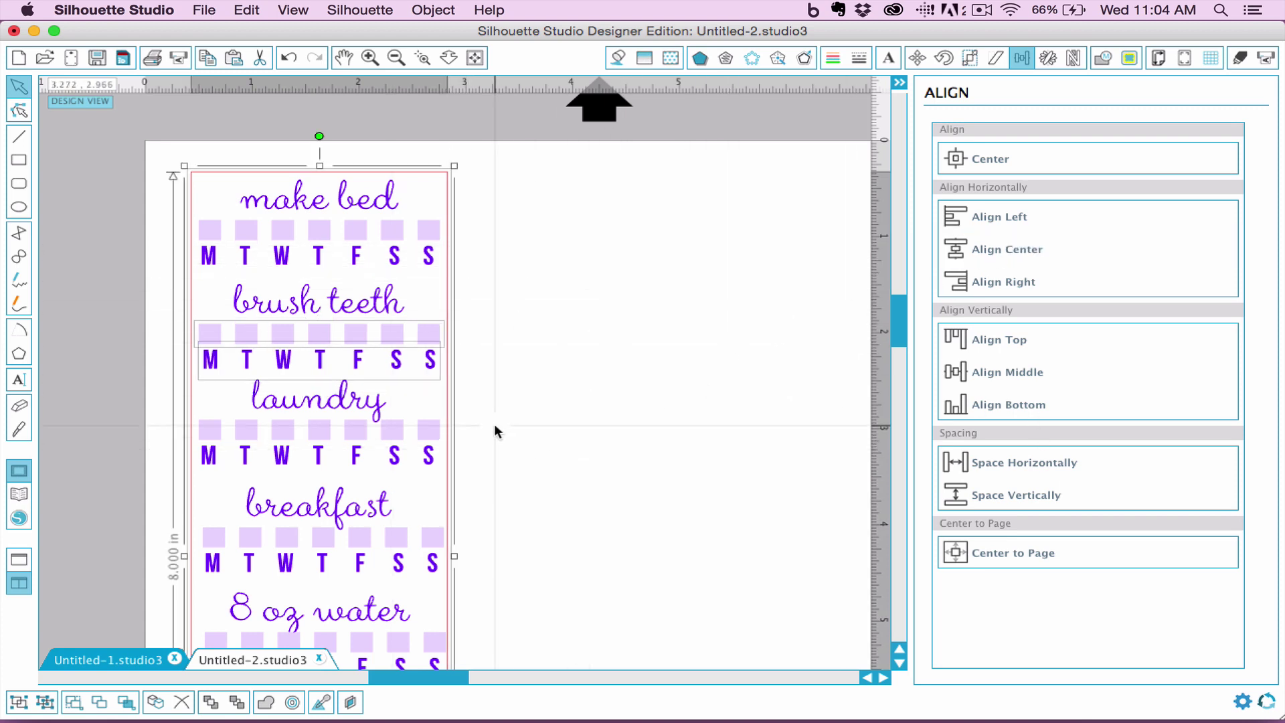
left_click_drag(132, 431, 484, 415)
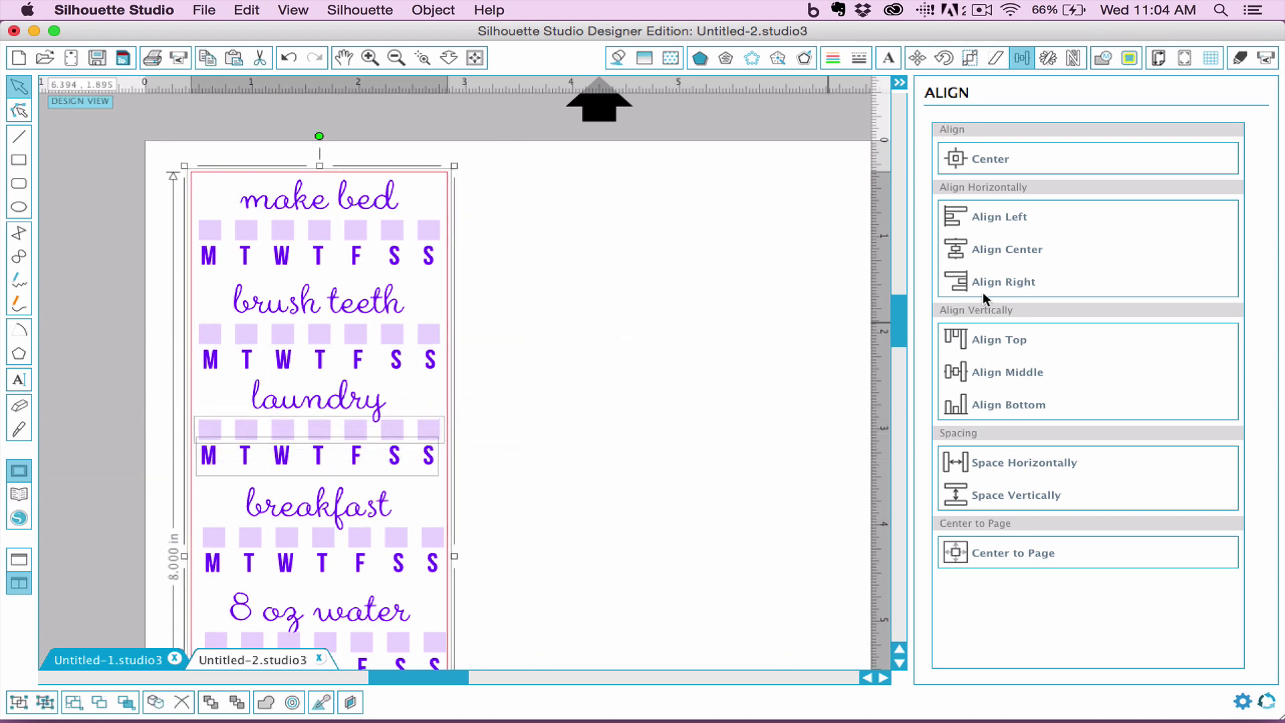
left_click(1018, 250)
scroll(665, 409, "down", 5)
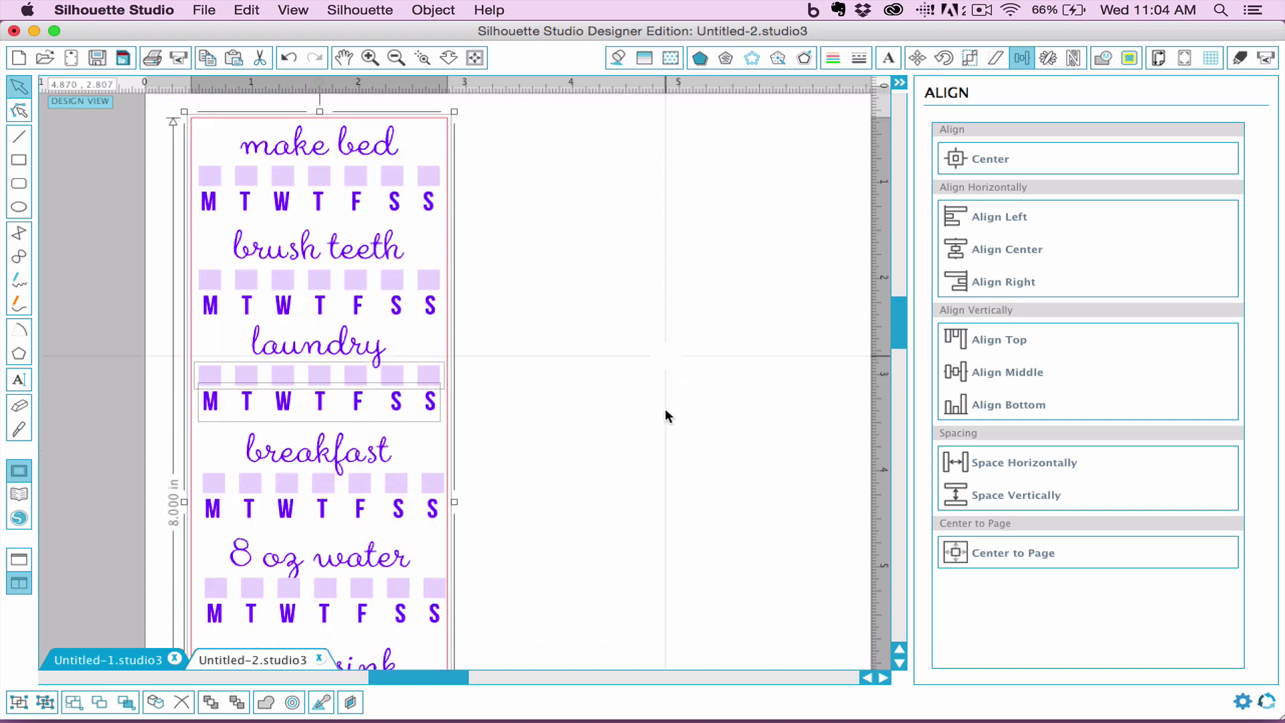
left_click_drag(143, 353, 536, 384)
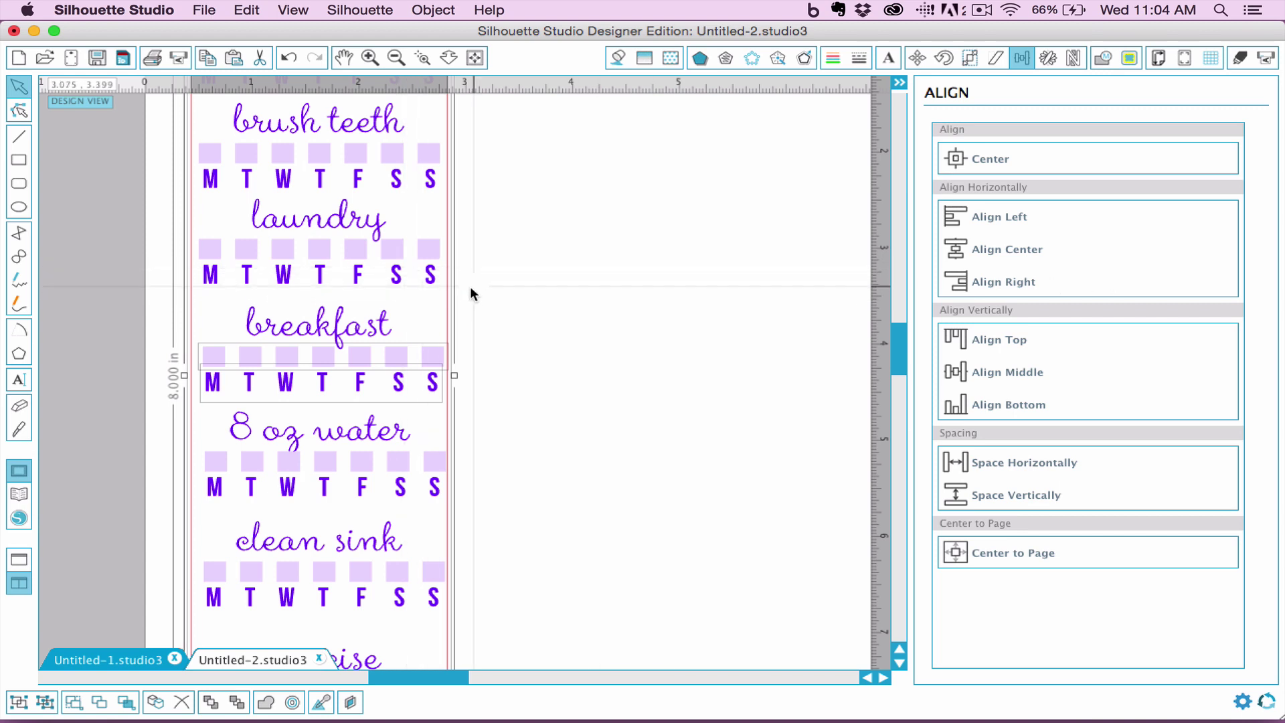
left_click(1034, 250)
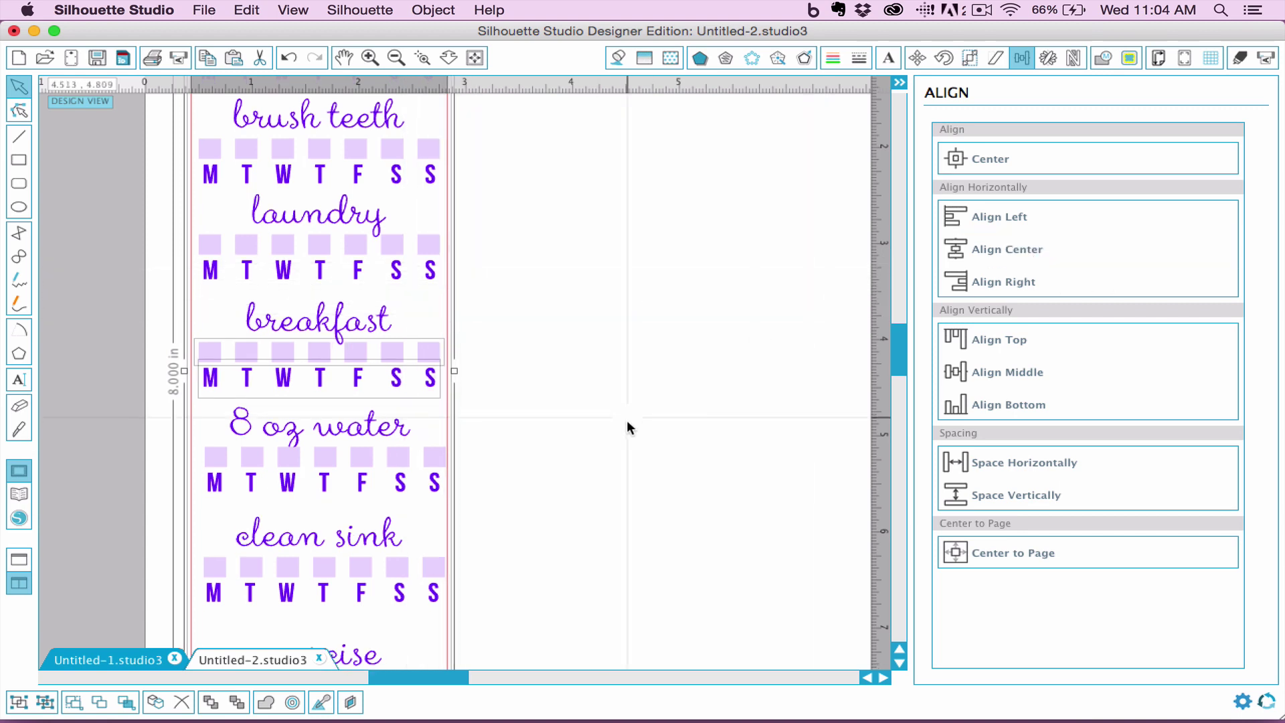
Centre the 8 oz water, clean sink and exercise checkbox rows horizontally on the bookmark
scroll(626, 420, "down", 5)
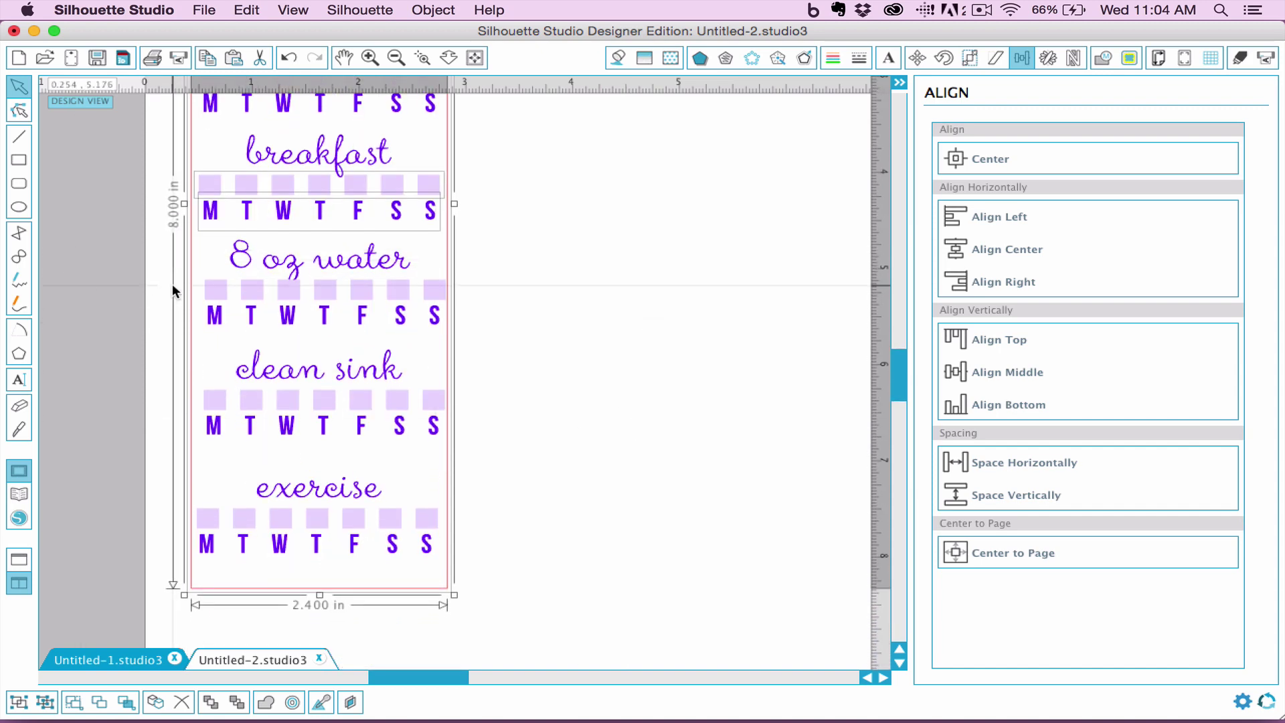
left_click_drag(137, 286, 507, 326)
left_click(1004, 252)
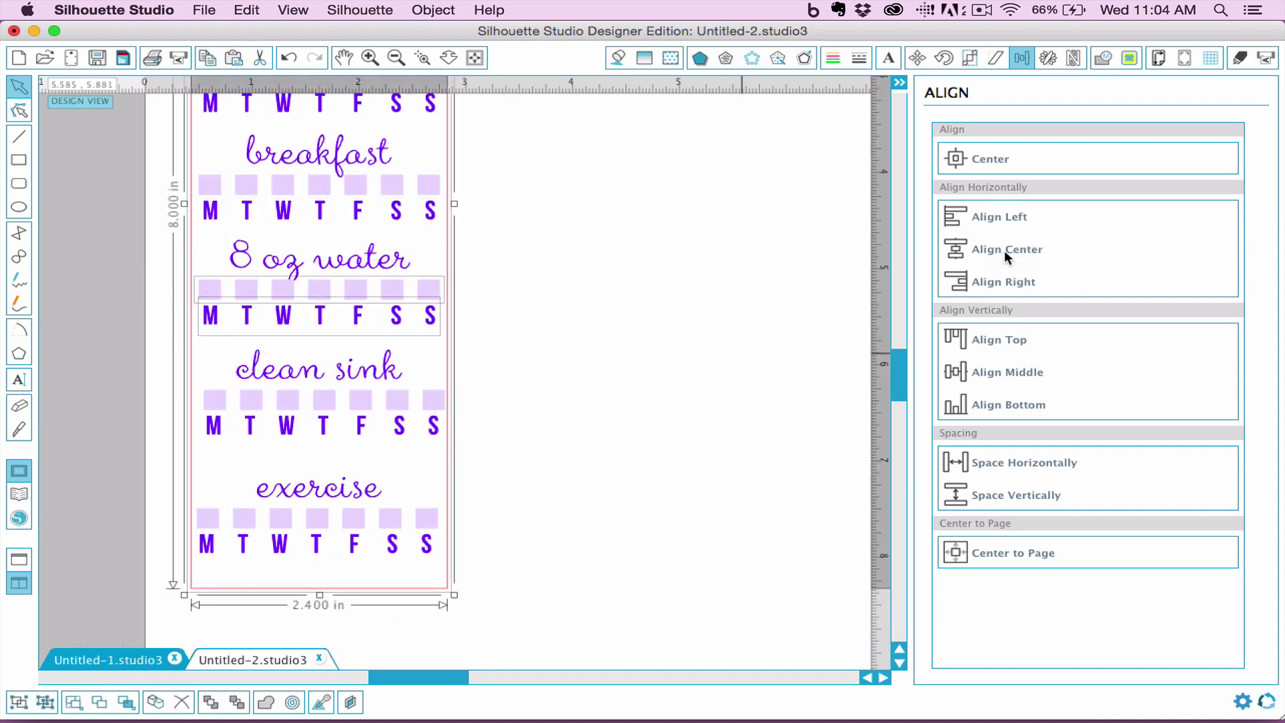
left_click(139, 396)
left_click_drag(142, 396, 523, 455)
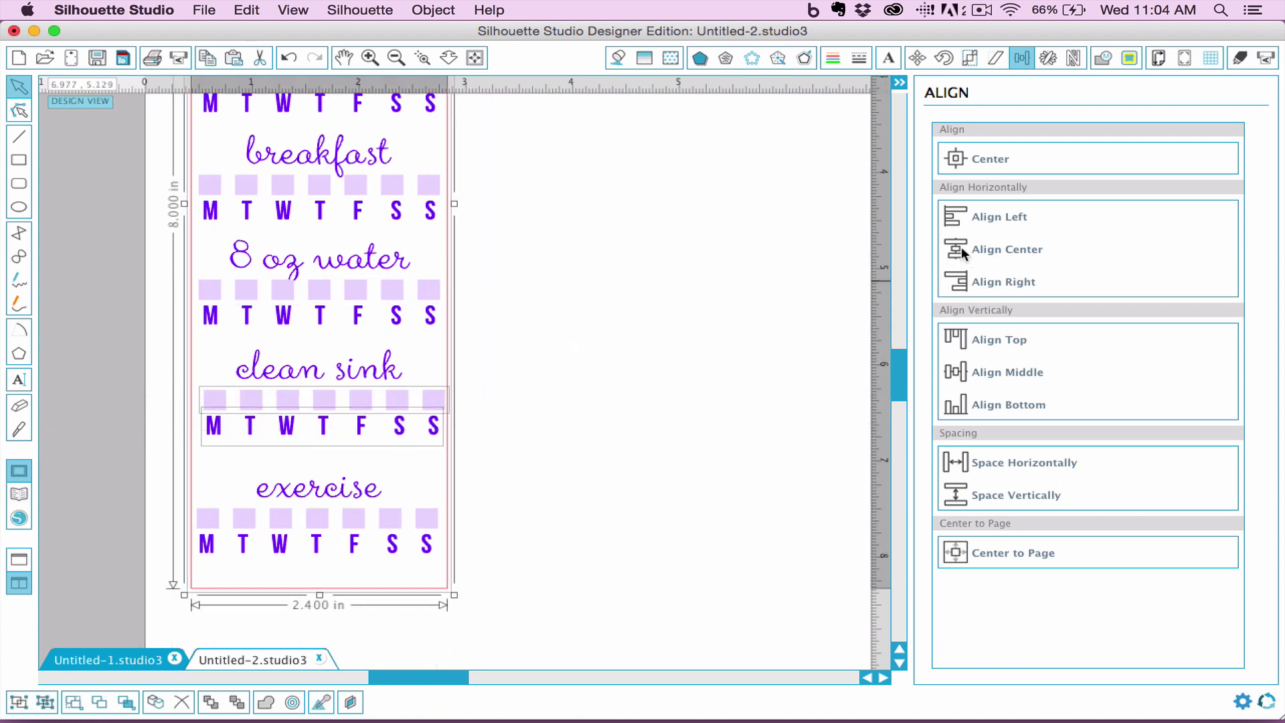
left_click(1004, 249)
left_click_drag(115, 525, 496, 575)
left_click(1006, 250)
scroll(473, 466, "up", 3)
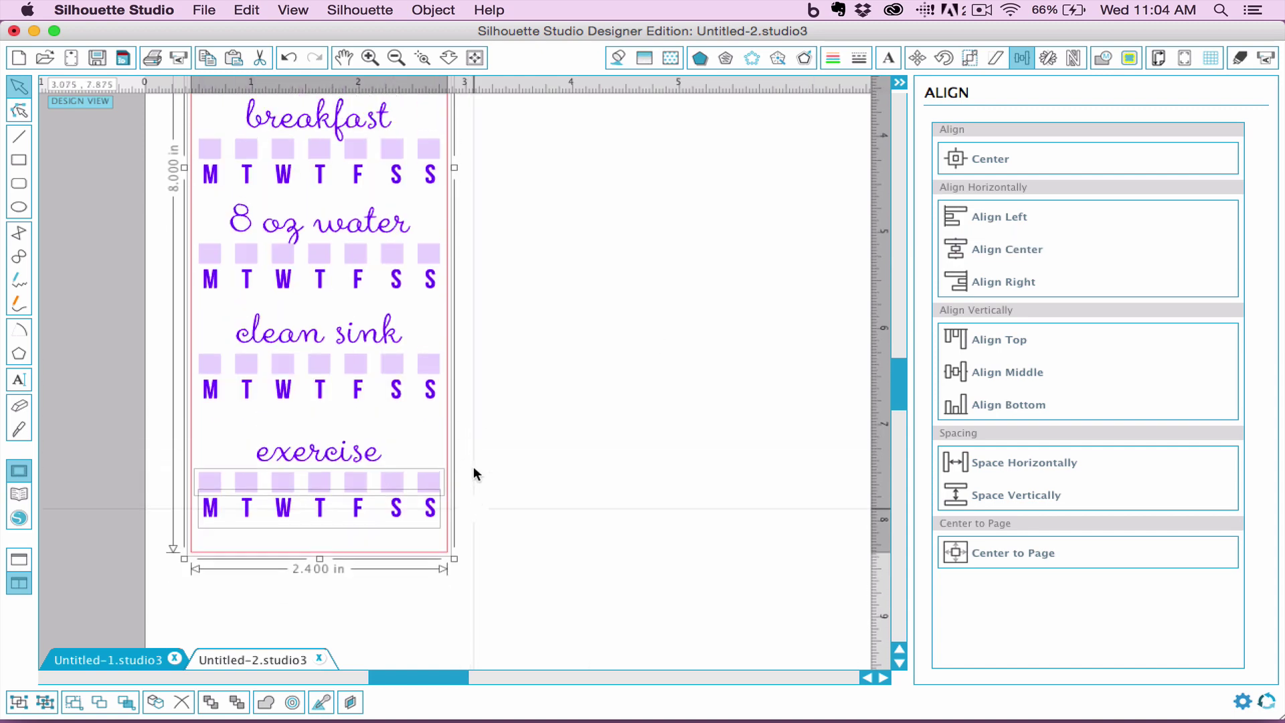
Zoom out to the whole page and group the brush teeth row's parts
left_click(396, 58)
left_click(396, 59)
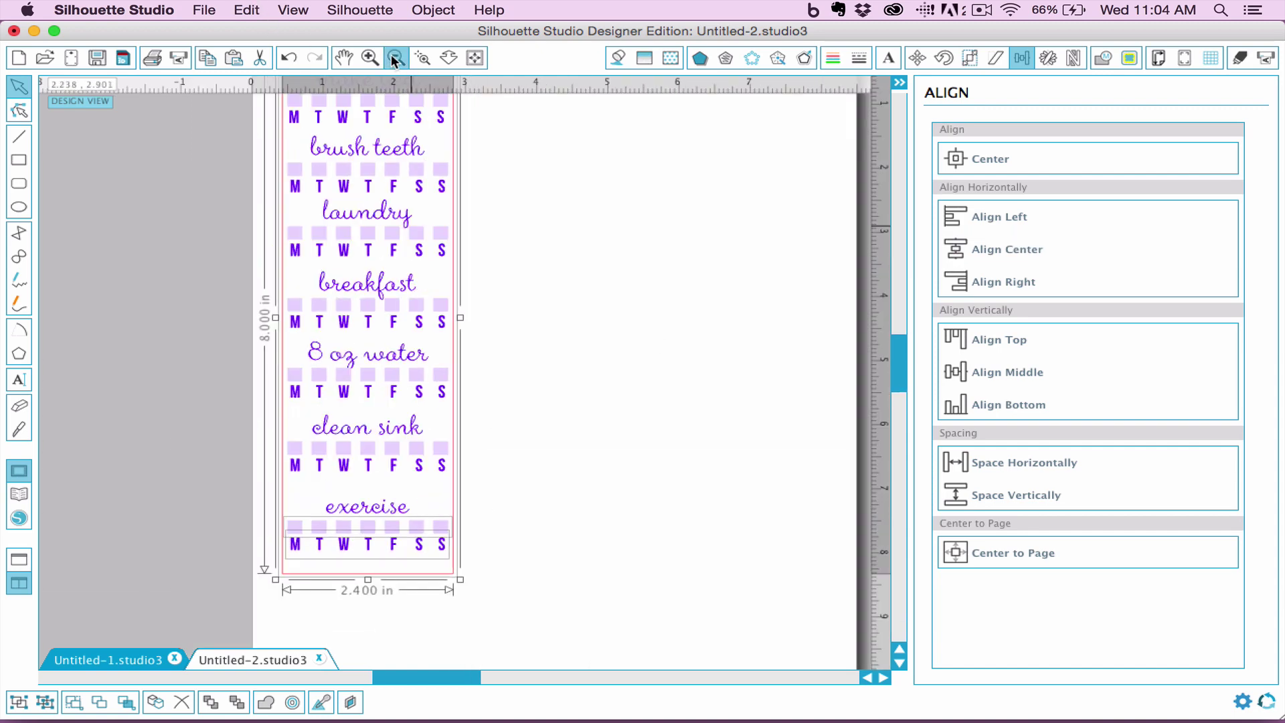
left_click(396, 58)
mouse_move(242, 213)
left_mouse_down()
mouse_move(510, 266)
mouse_move(512, 250)
left_mouse_up()
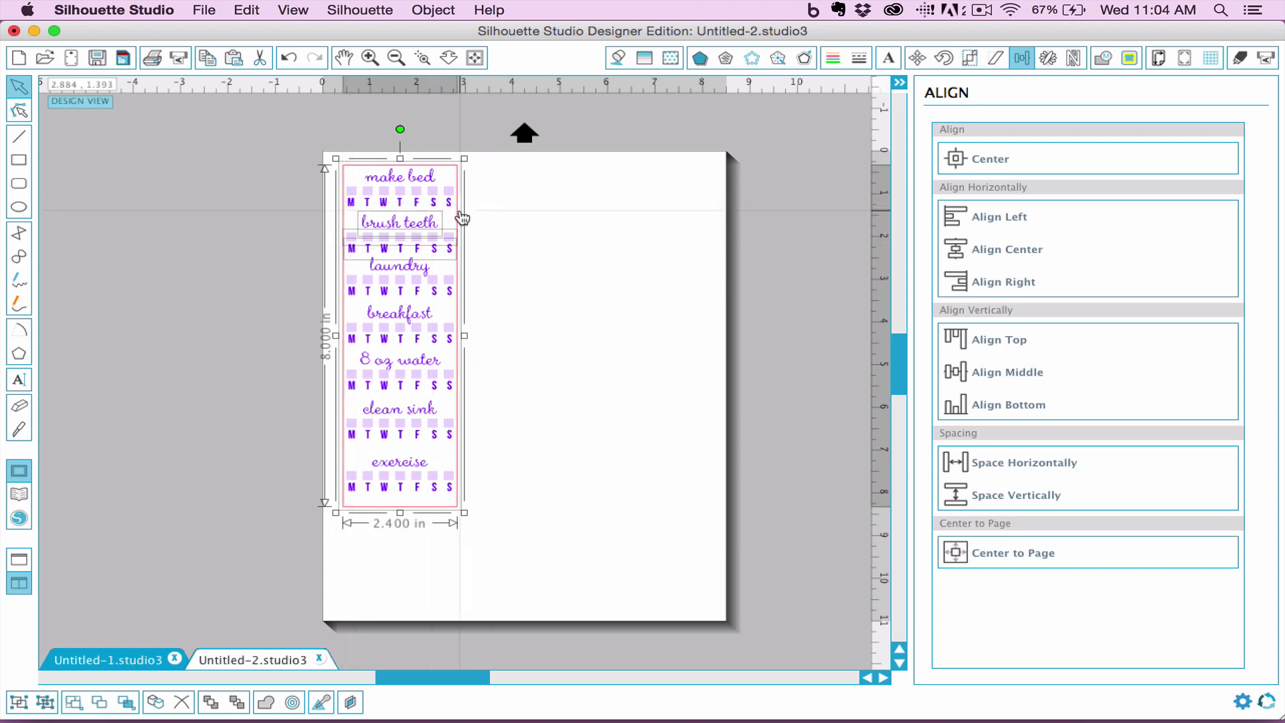
left_click(461, 211)
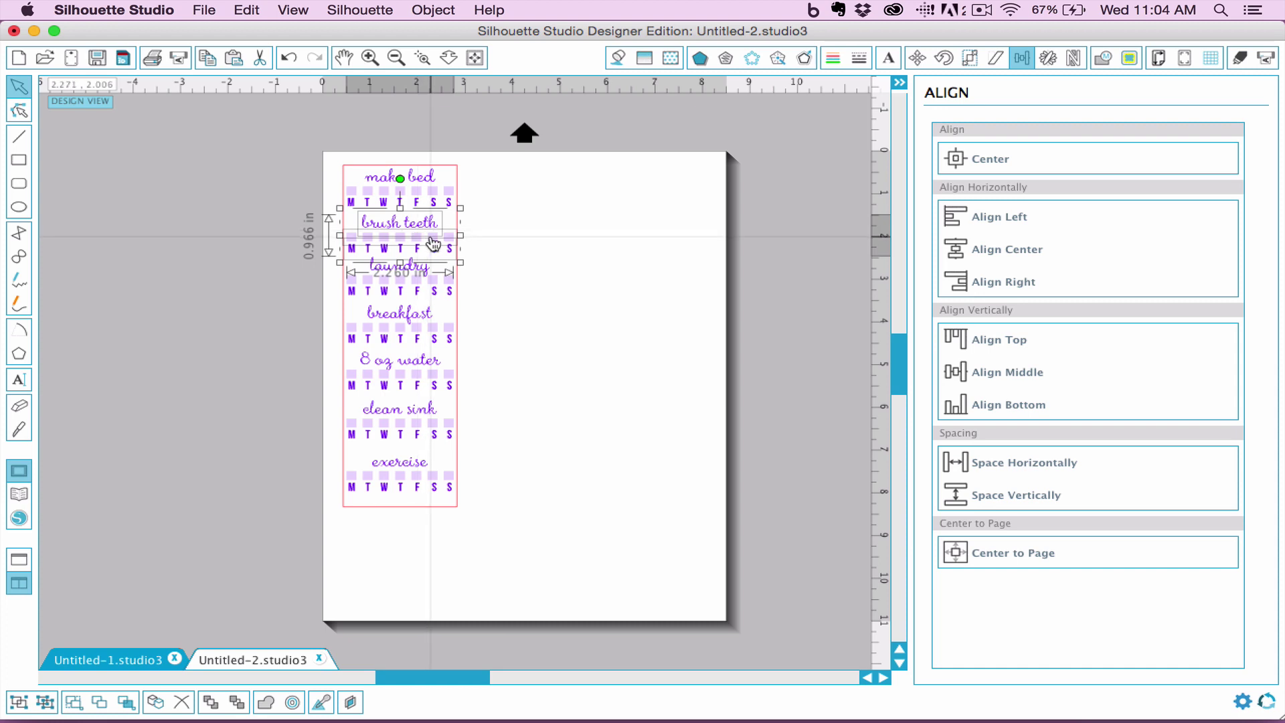
right_click(432, 235)
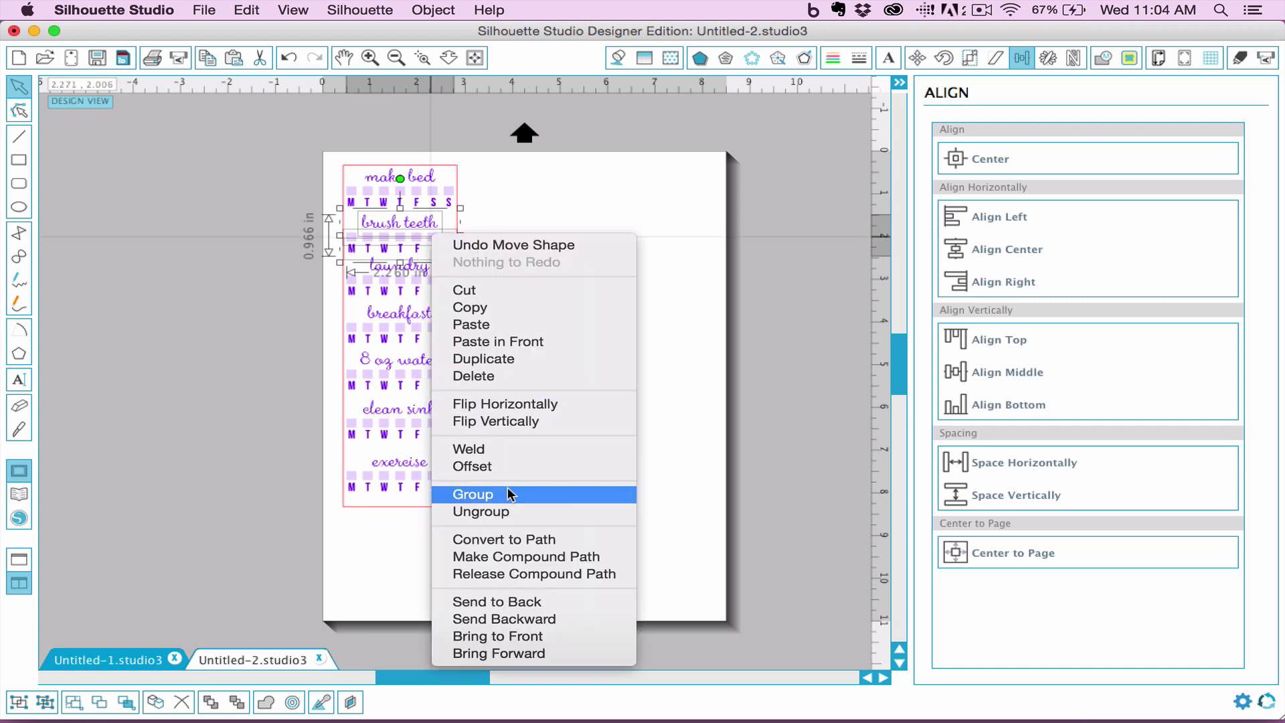
left_click(499, 494)
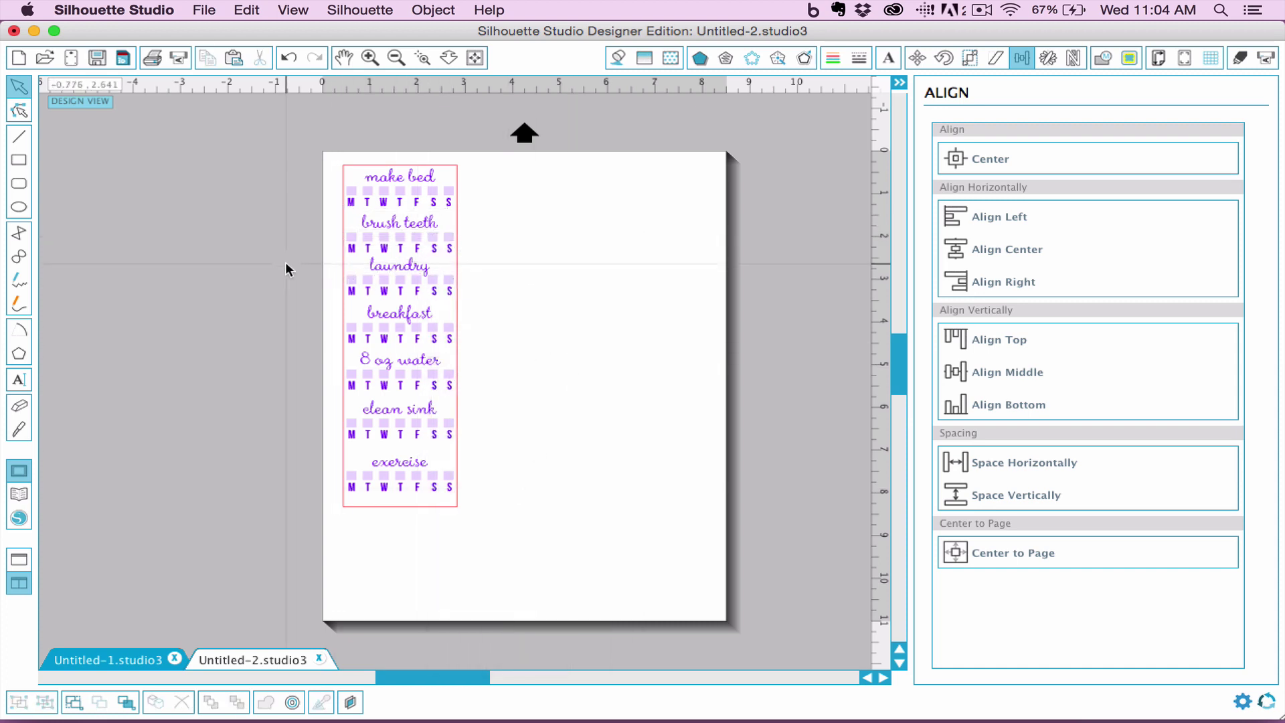
Check that the laundry, breakfast, 8 oz water and clean sink rows are each grouped
left_click_drag(287, 270, 473, 294)
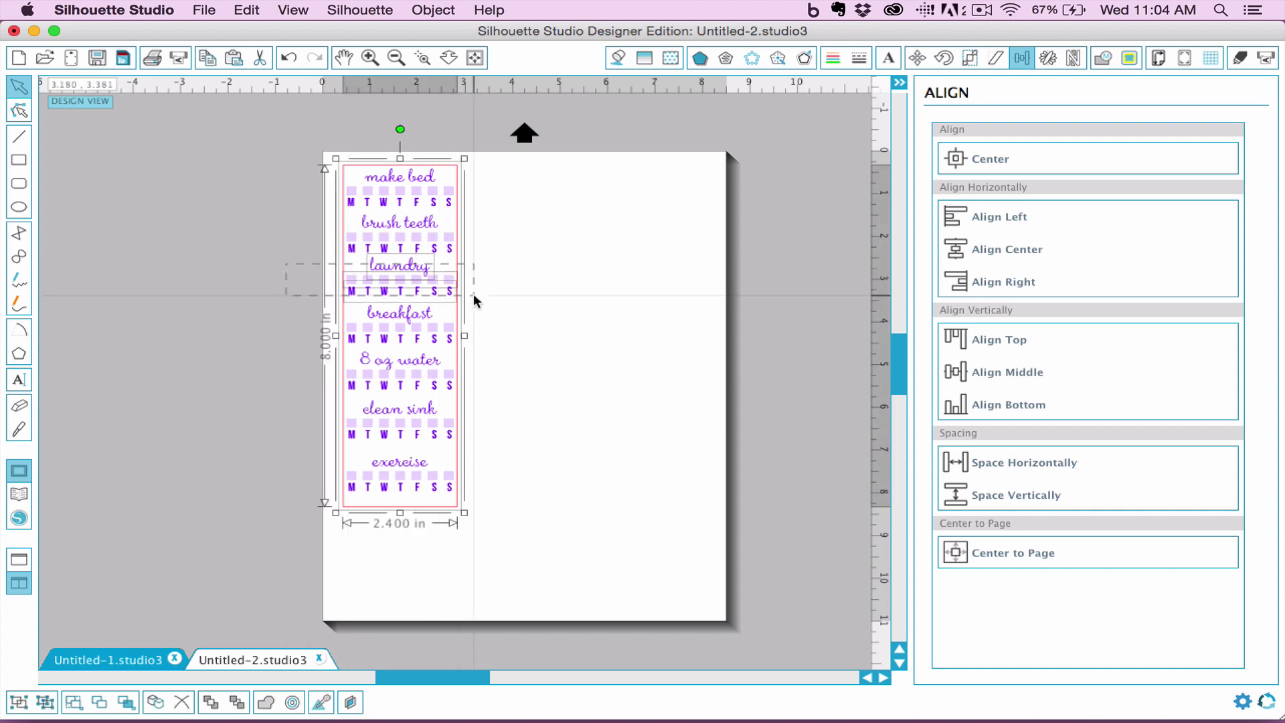
left_click(461, 256)
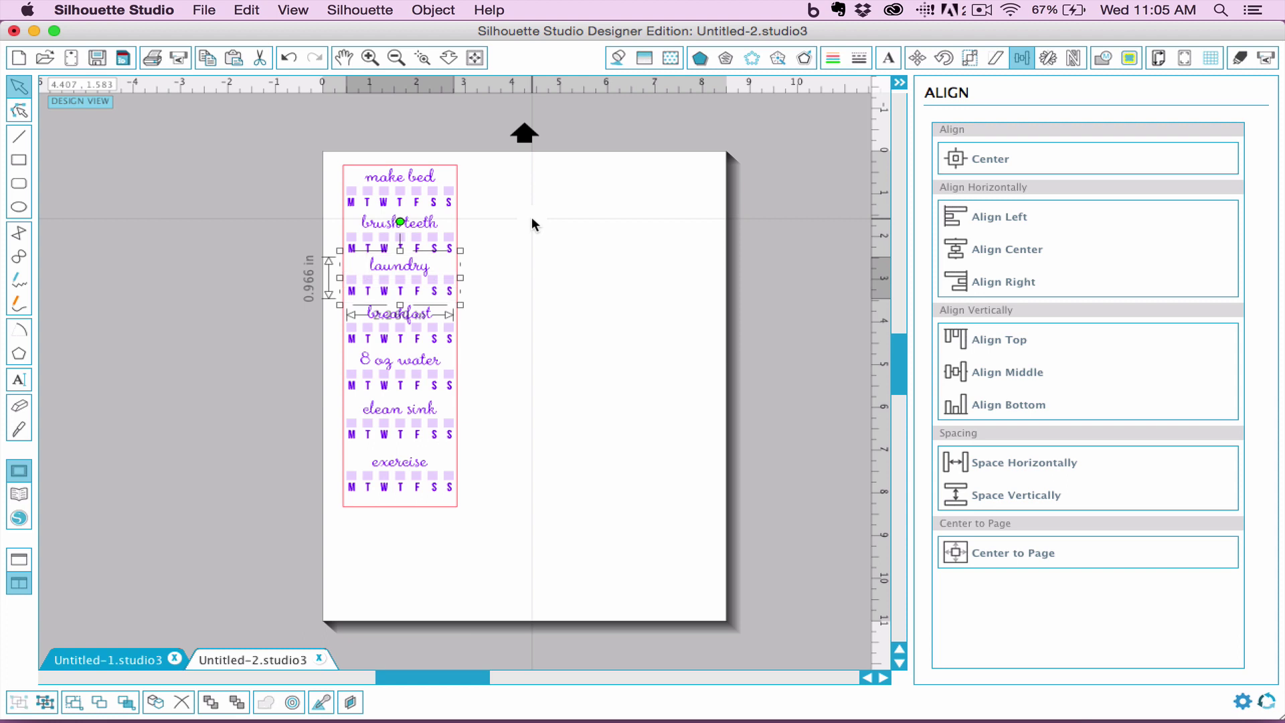
left_click_drag(290, 310, 474, 321)
left_click(461, 311)
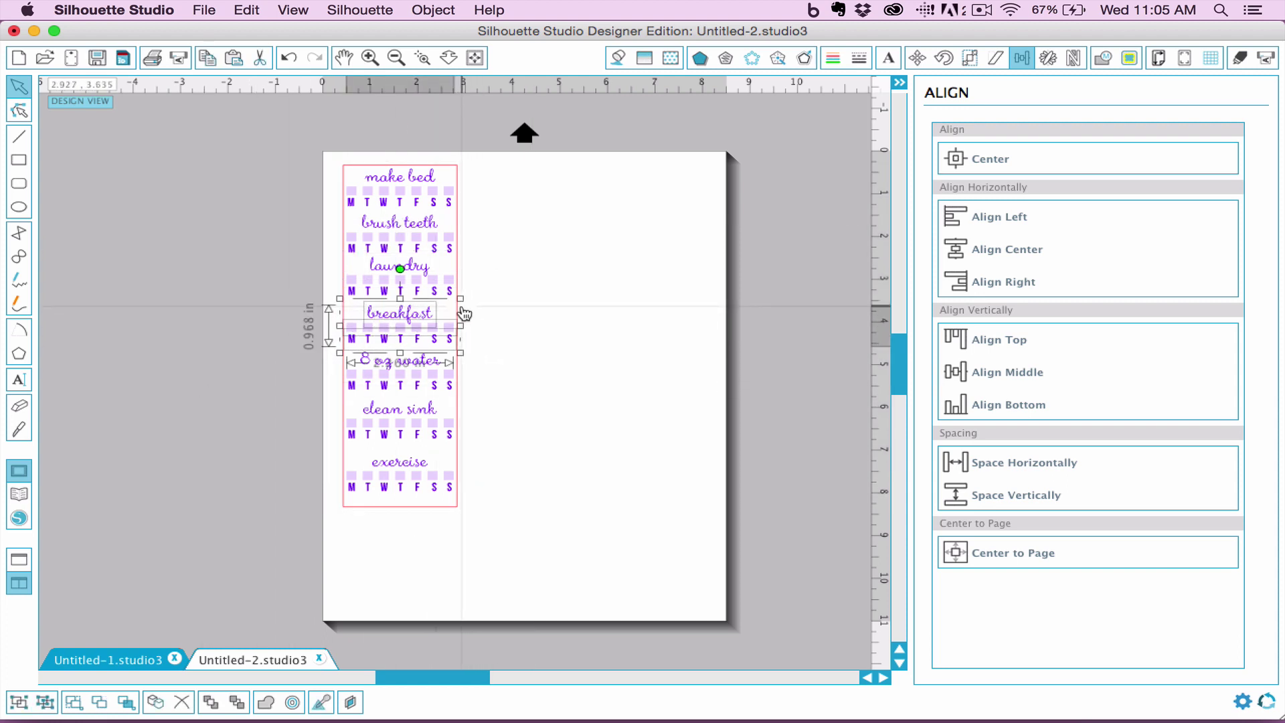
left_click(189, 367)
left_click_drag(299, 349, 486, 402)
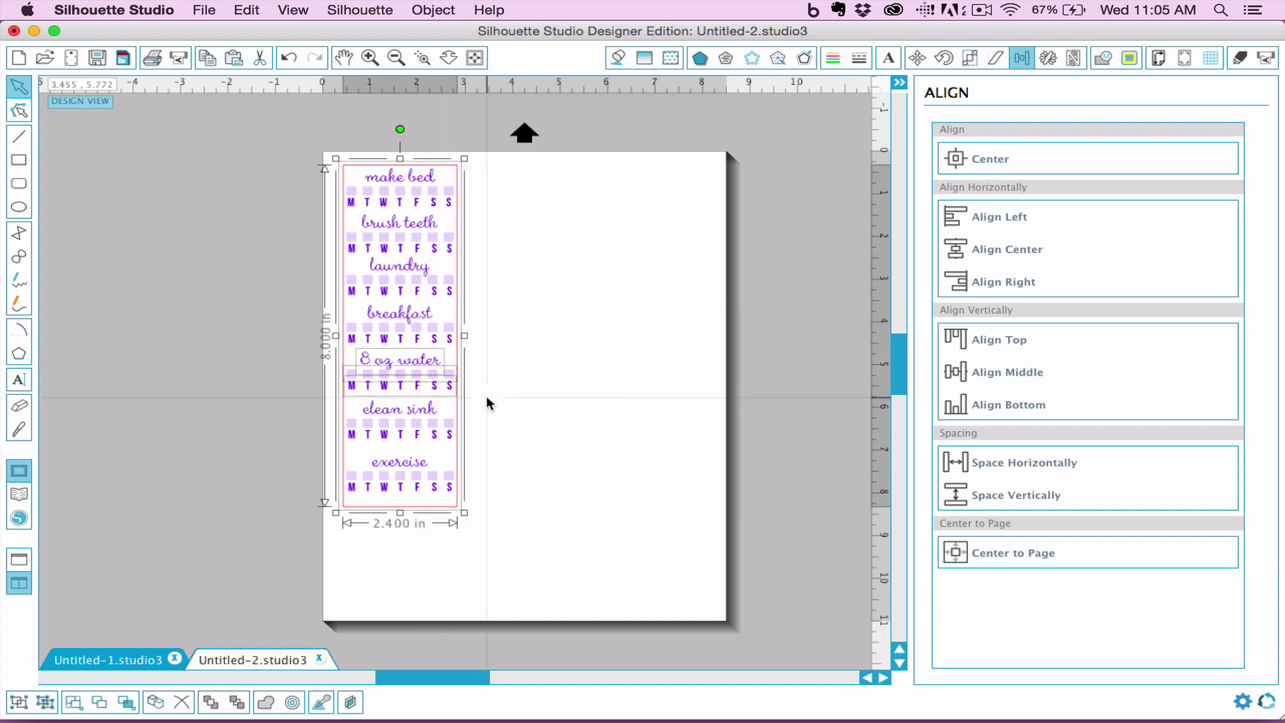
left_click(462, 217)
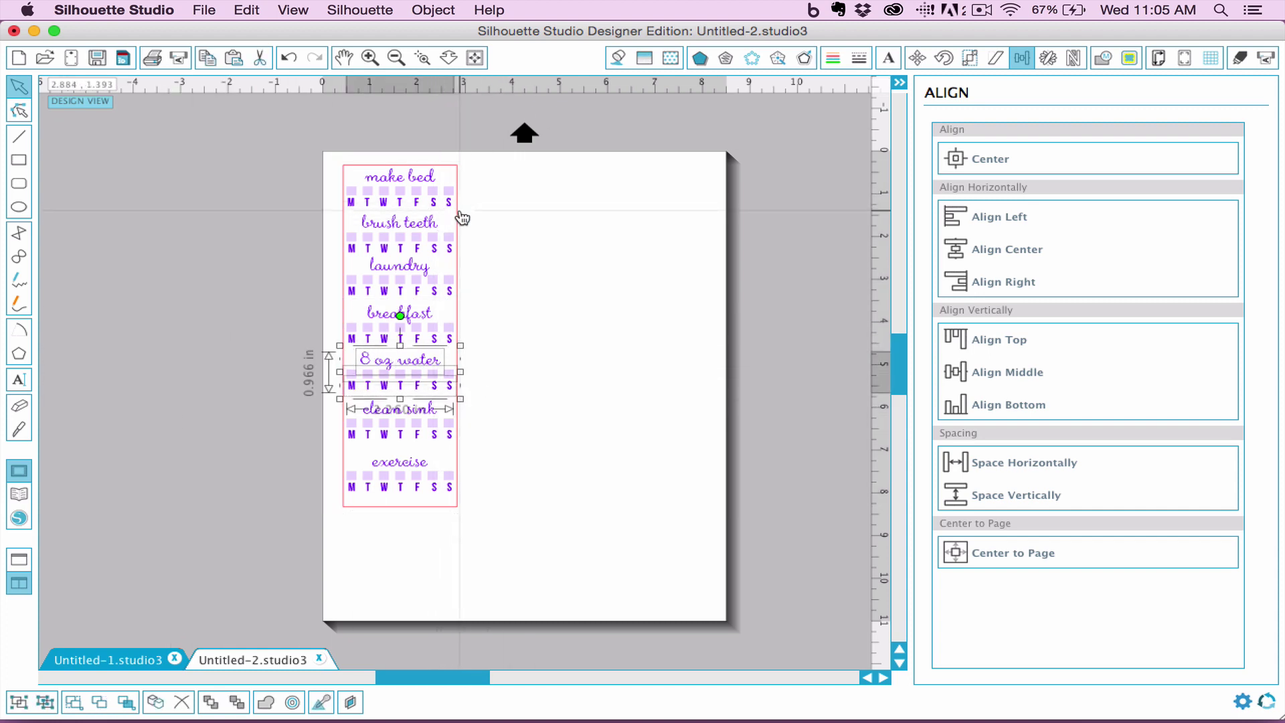
left_click(462, 218)
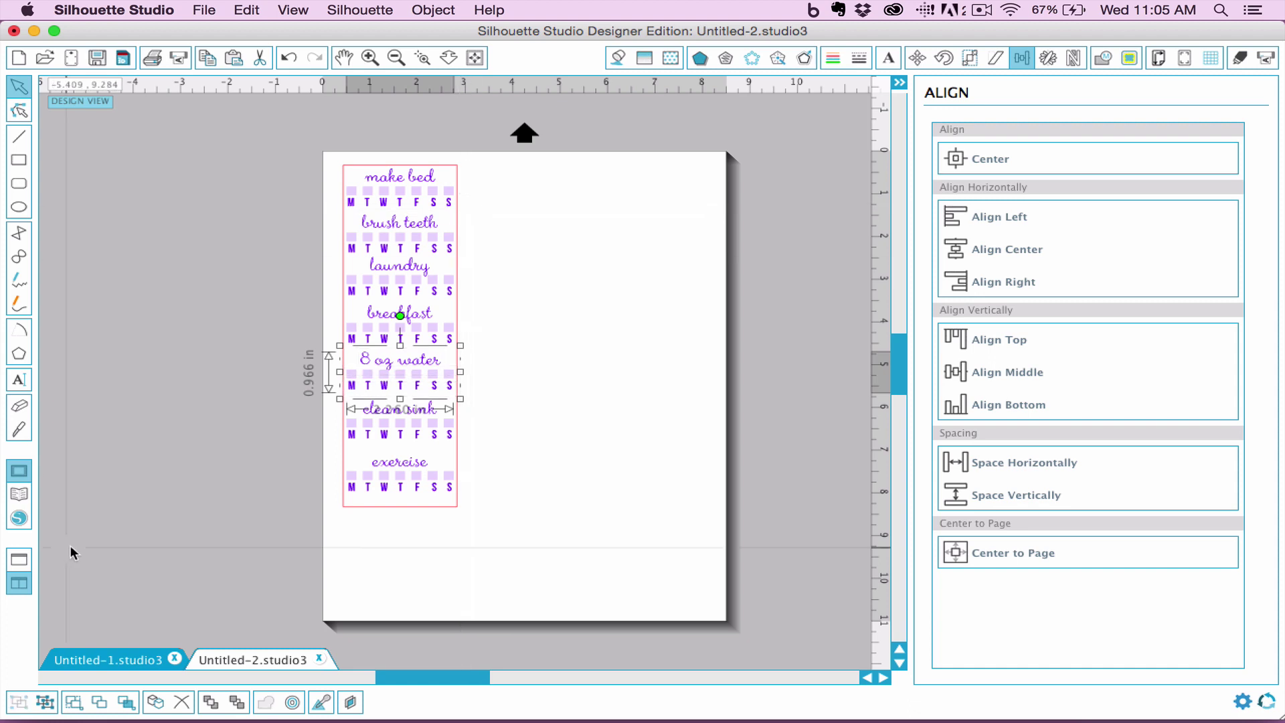
left_click(447, 425)
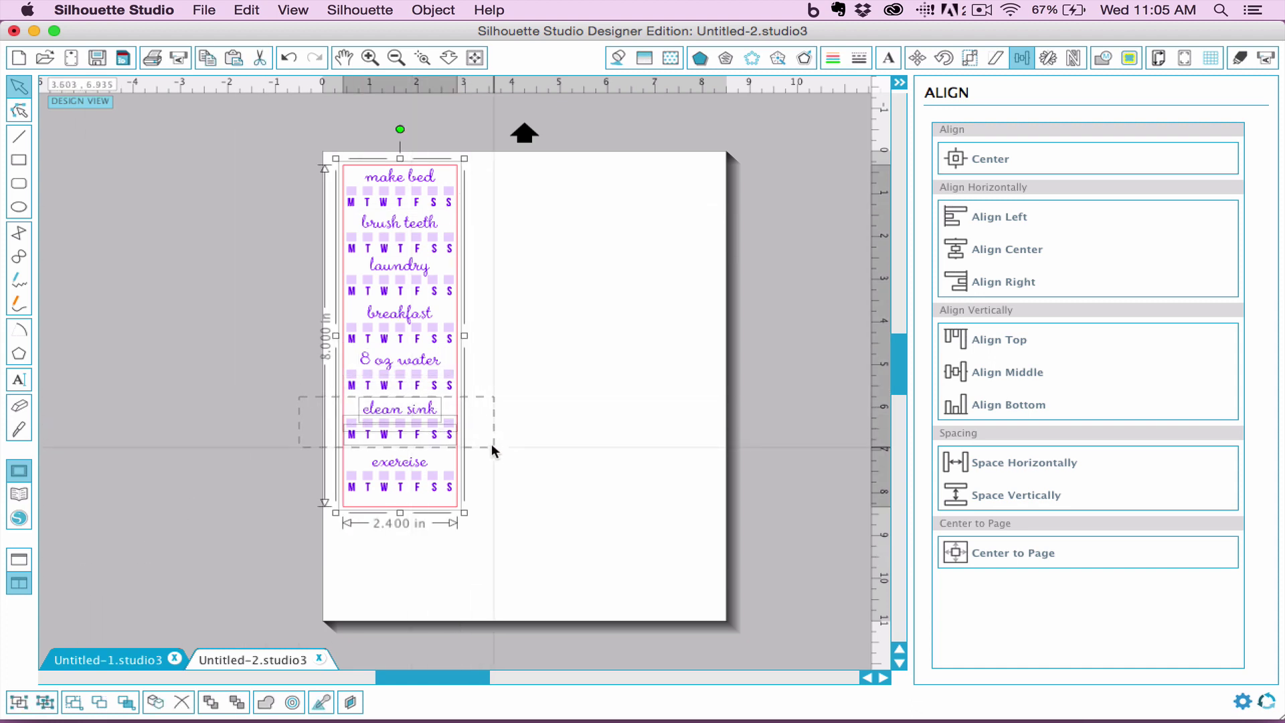
left_click(455, 408)
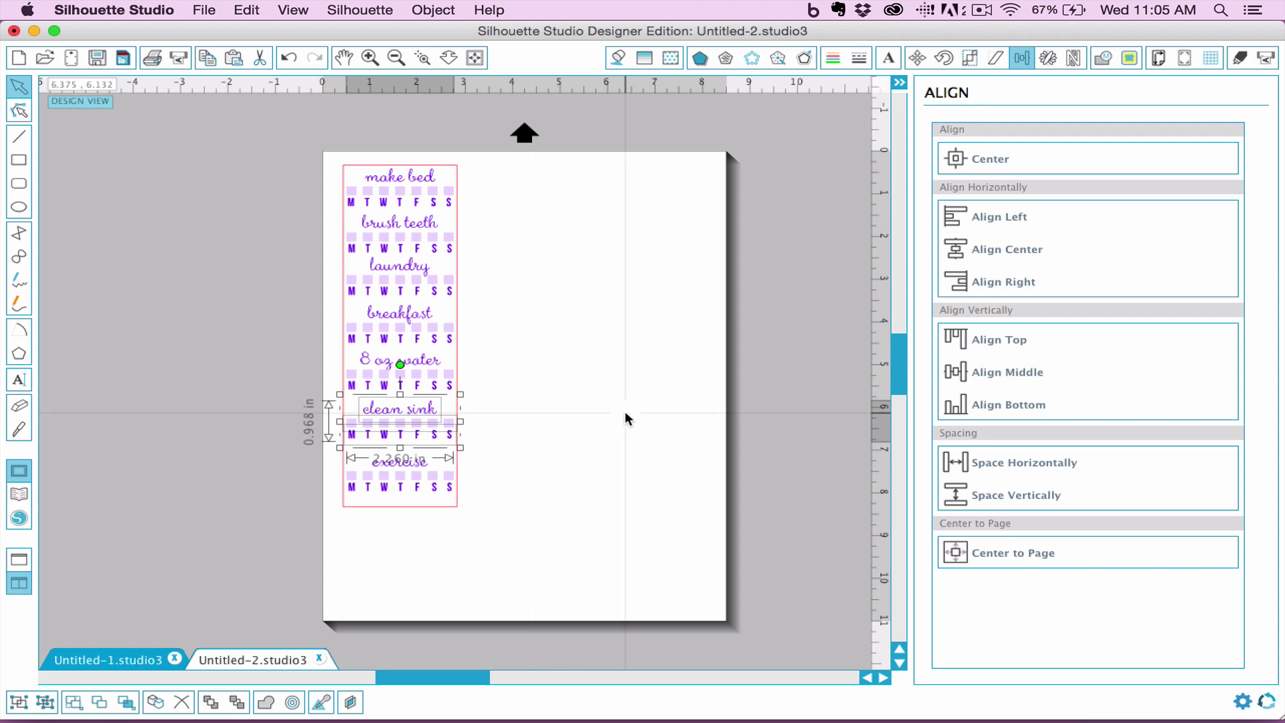
left_click(624, 411)
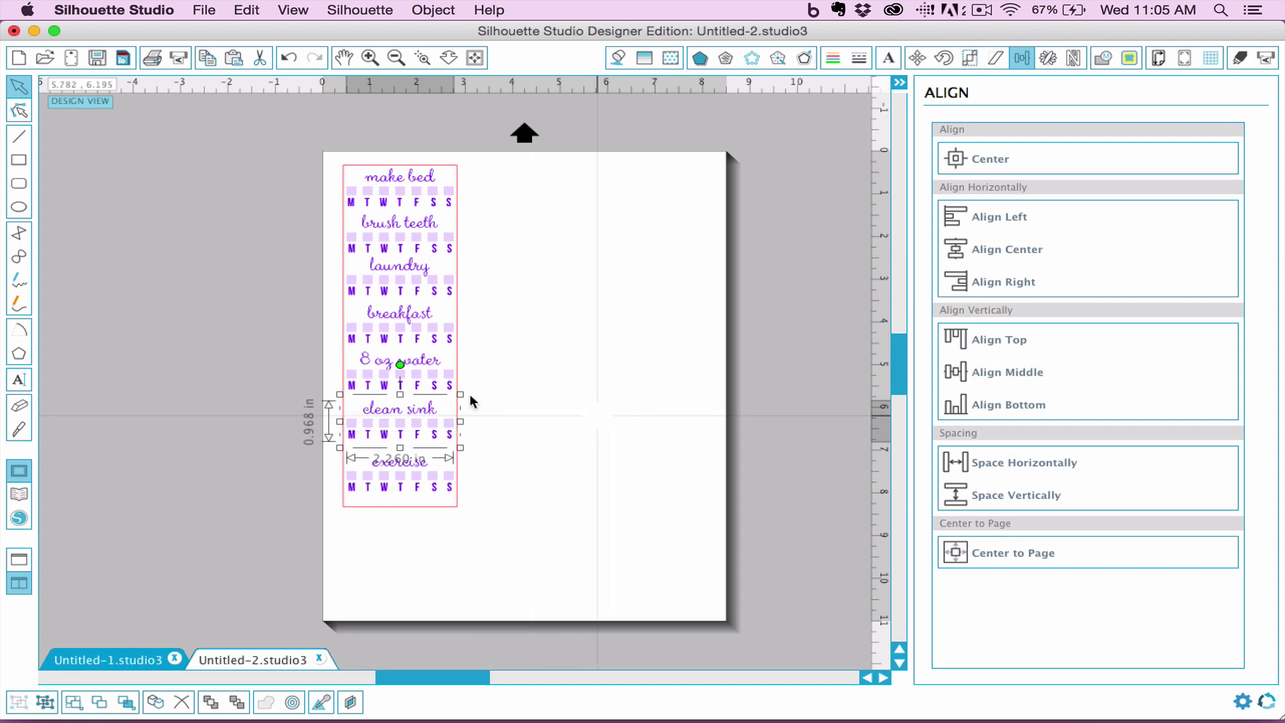
Move the exercise row slightly lower beneath clean sink on the bookmark
left_click_drag(308, 447, 525, 529)
left_click(463, 455)
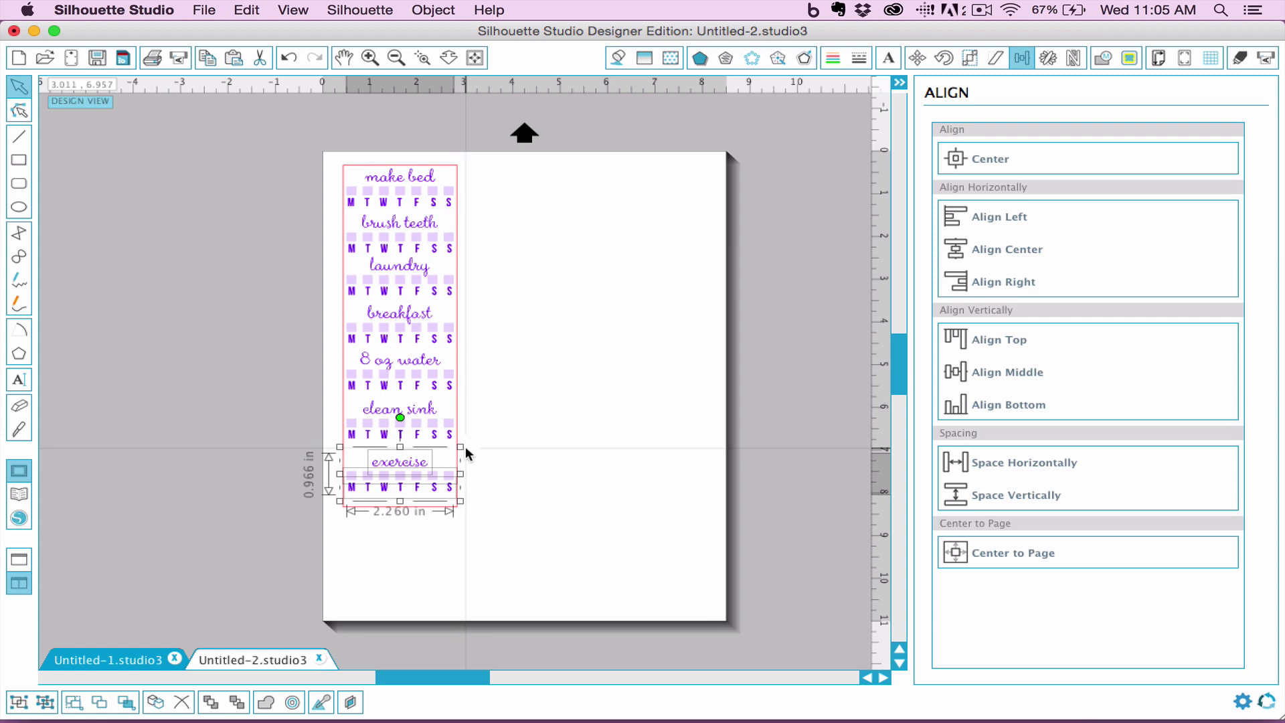
left_click_drag(407, 473, 407, 475)
key("Down")
key("Down")
key("Down")
key("Down")
key("Down")
key("Down")
key("Down")
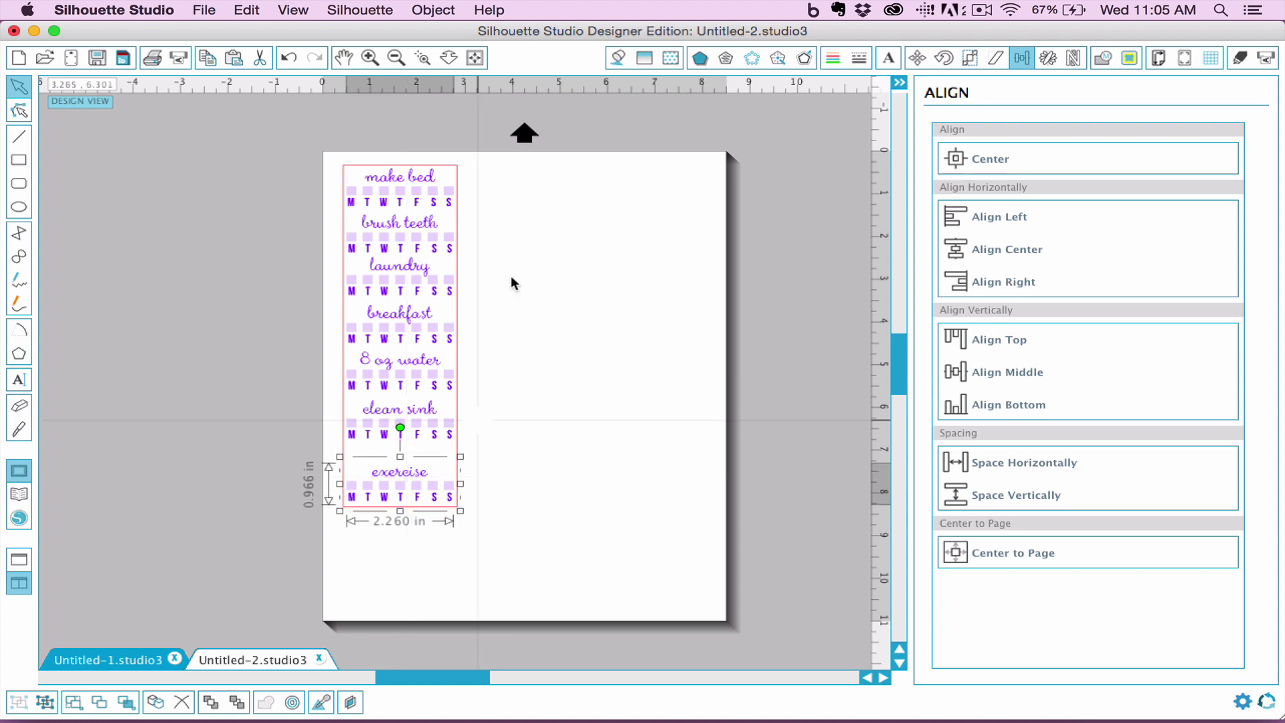
left_click(246, 147)
Apply Space Vertically to the chart so make bed through exercise are evenly spaced
left_click_drag(280, 141, 546, 675)
left_click(460, 411, "shift")
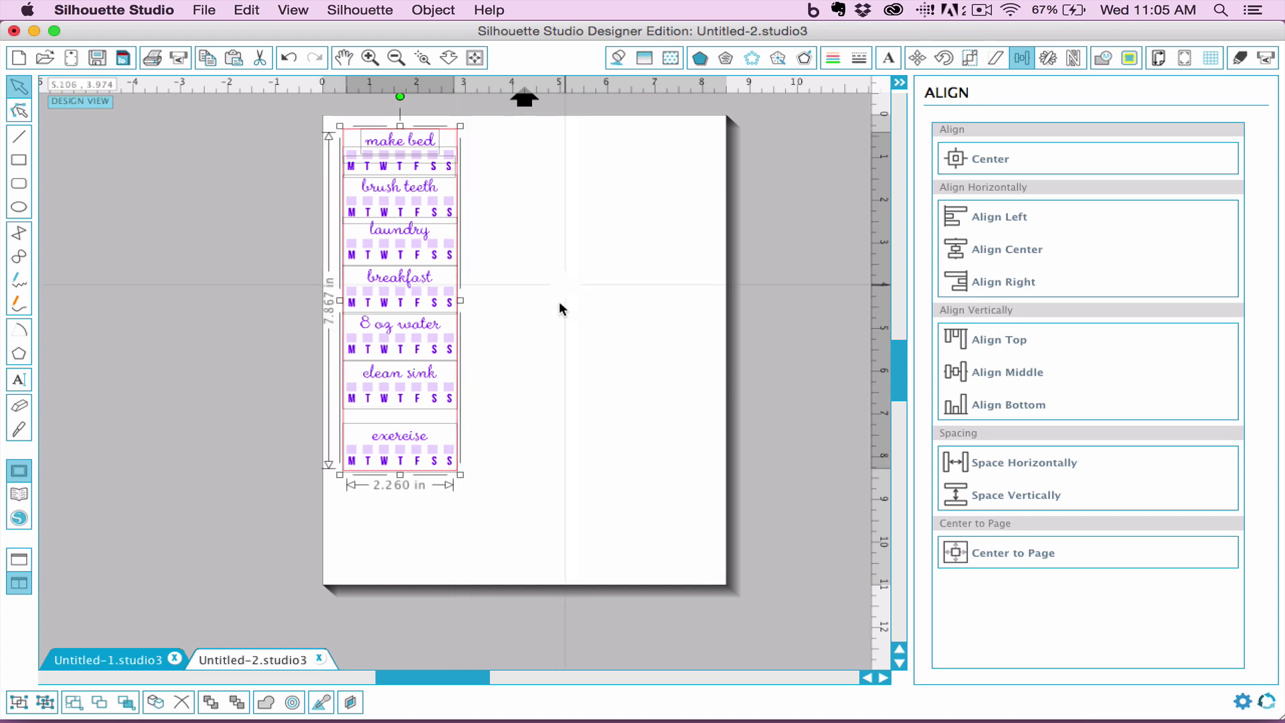
left_click(542, 175)
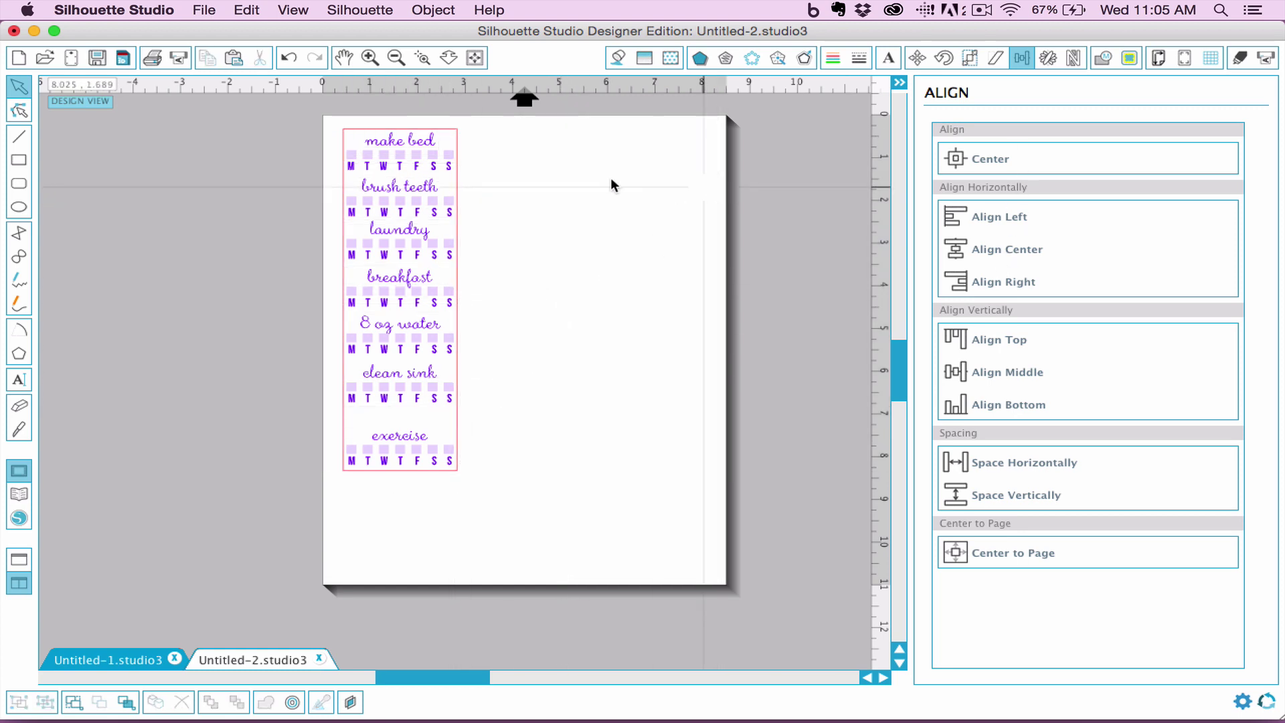
left_click_drag(299, 123, 462, 188)
left_click(775, 174)
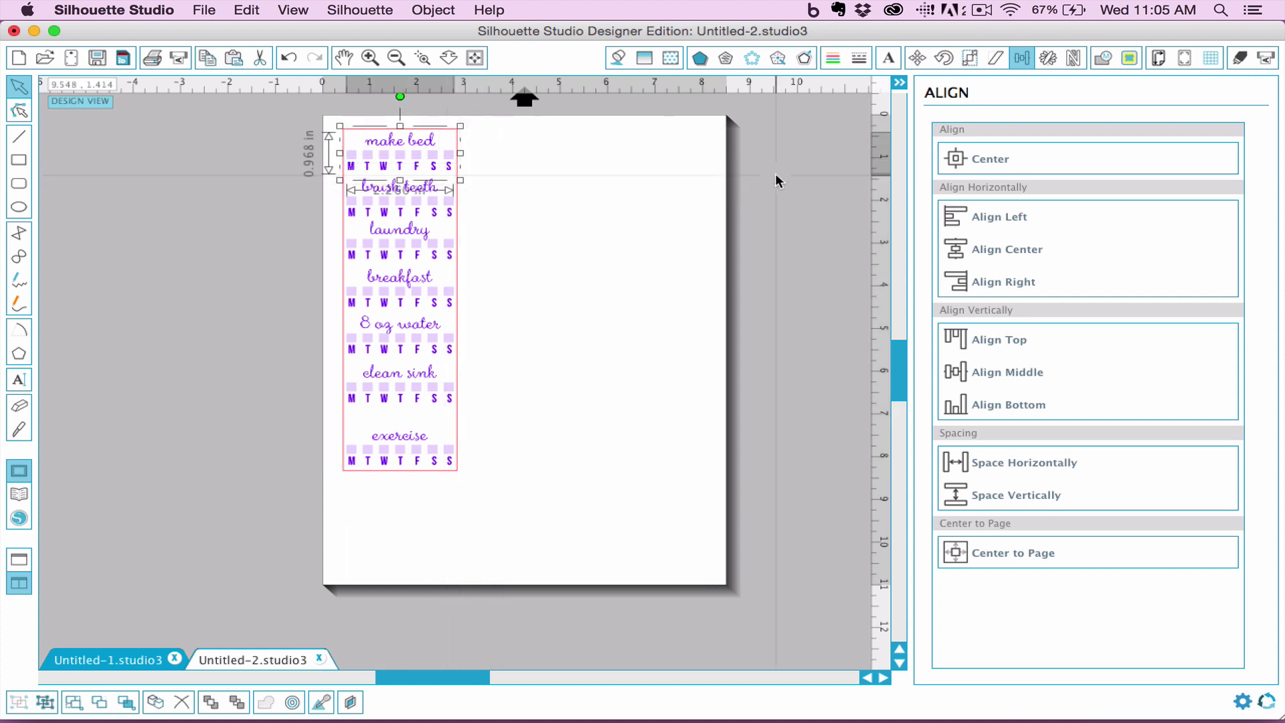
left_click_drag(310, 138, 565, 479)
left_click(461, 156)
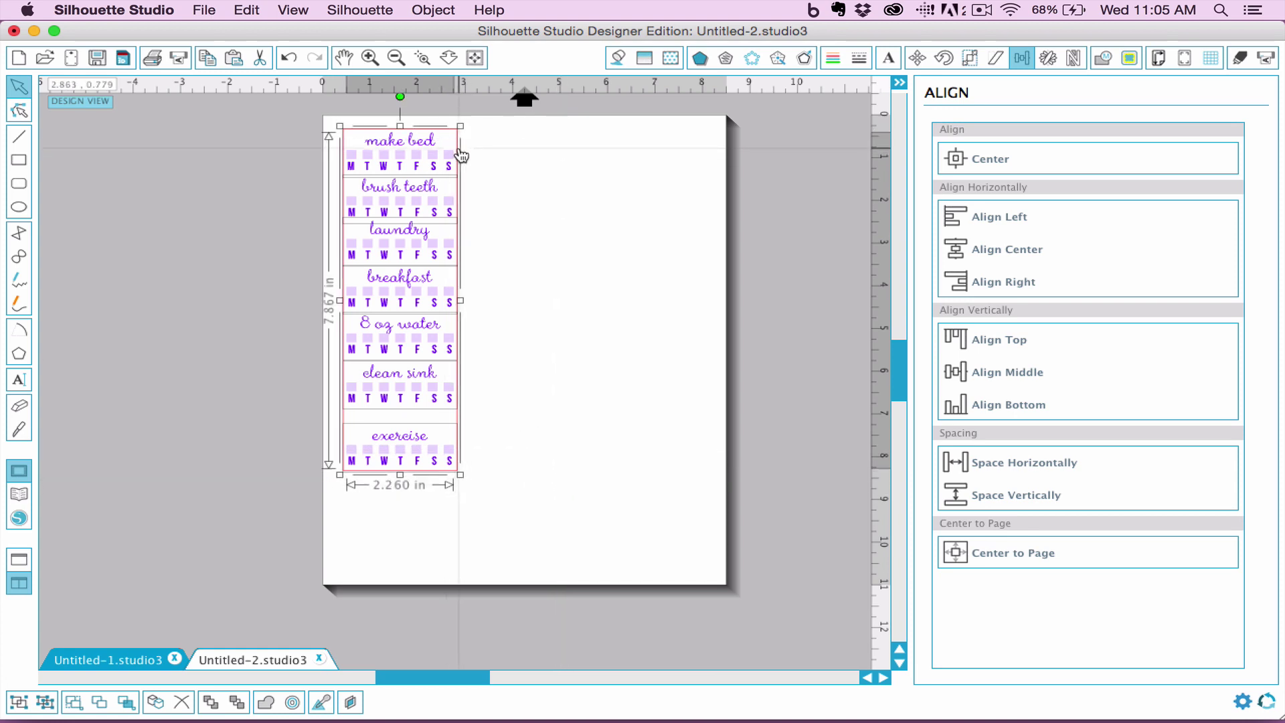
left_click(1006, 502)
left_click(540, 405)
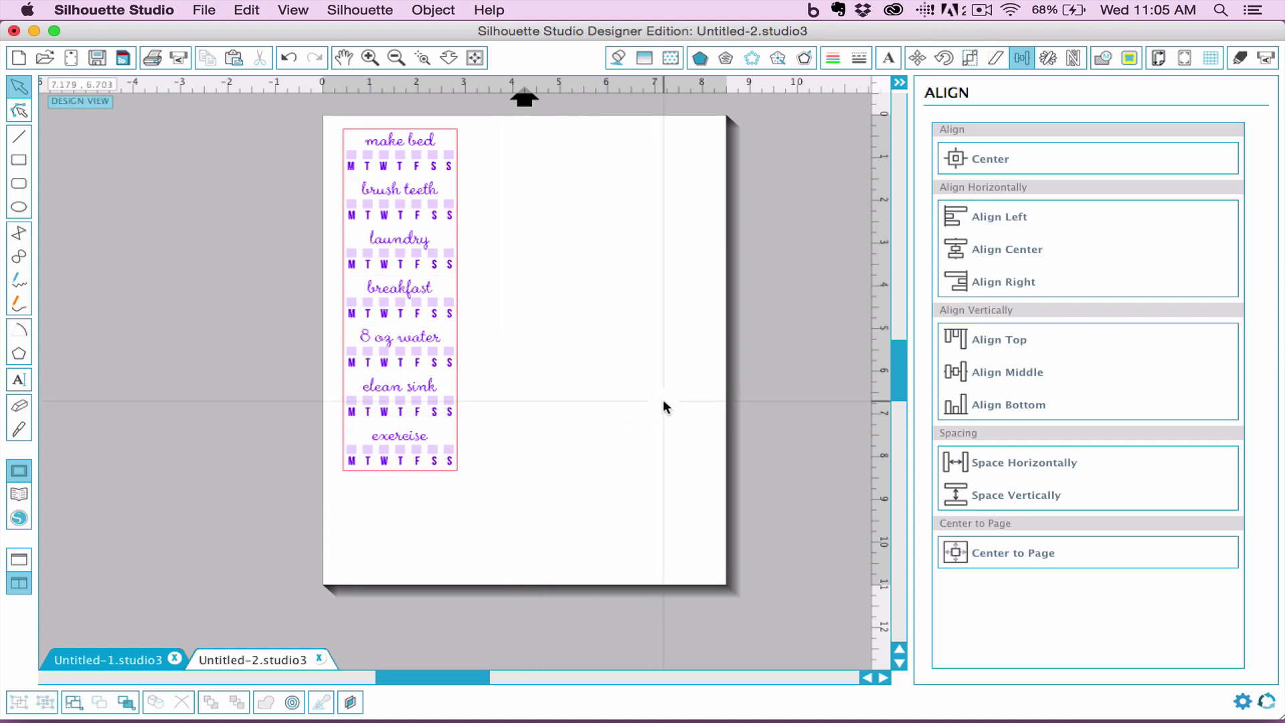
Duplicate the chore chart and place the copy beside the original, tops aligned
scroll(663, 400, "up", 5)
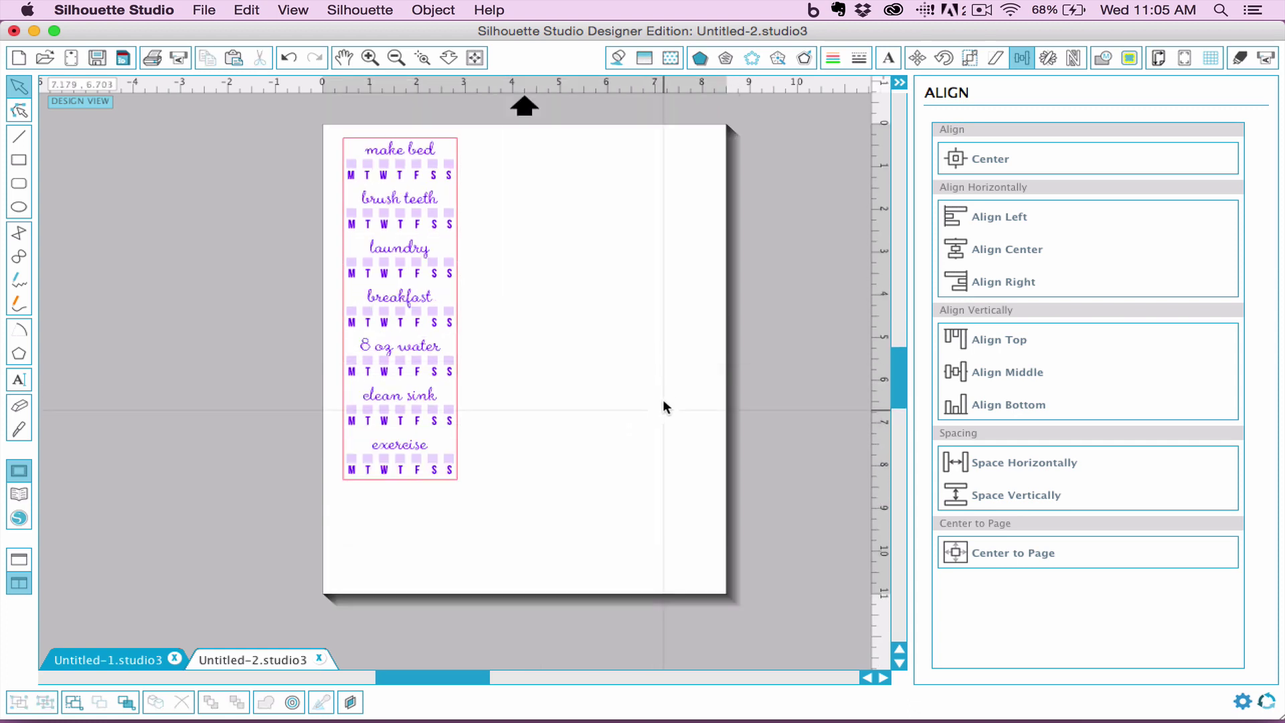
left_click_drag(288, 215, 618, 639)
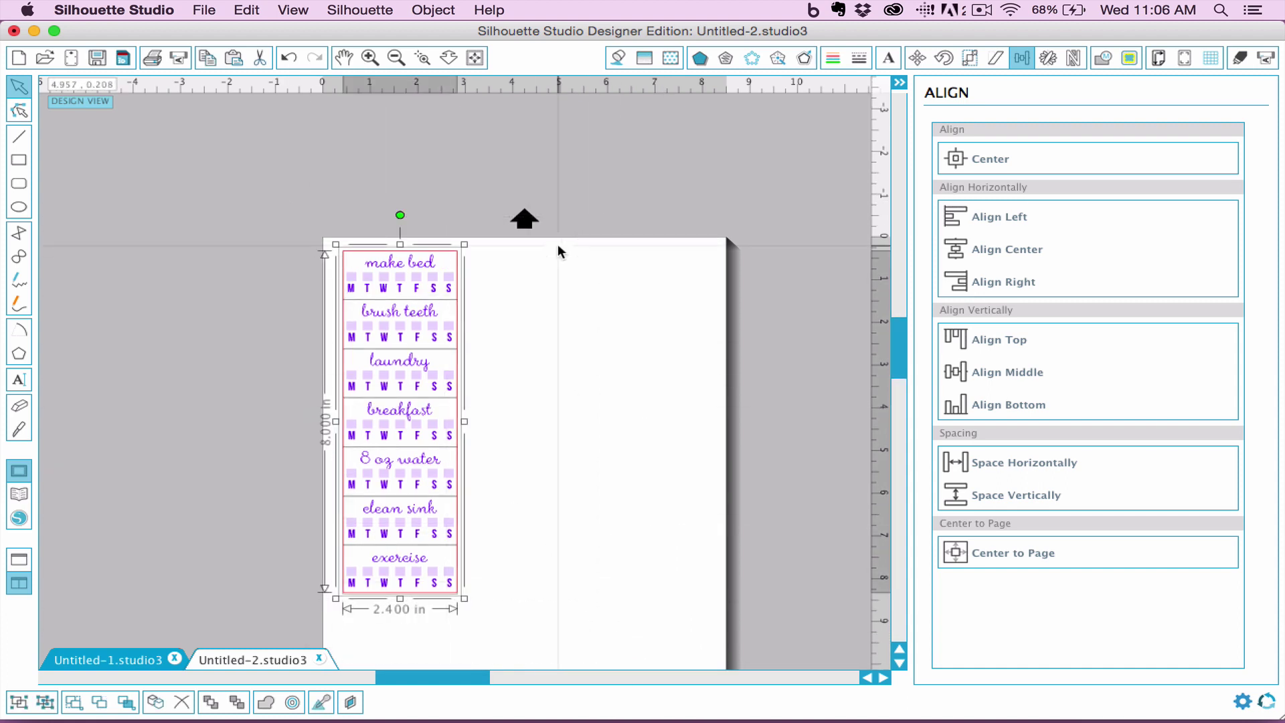
key("super+d")
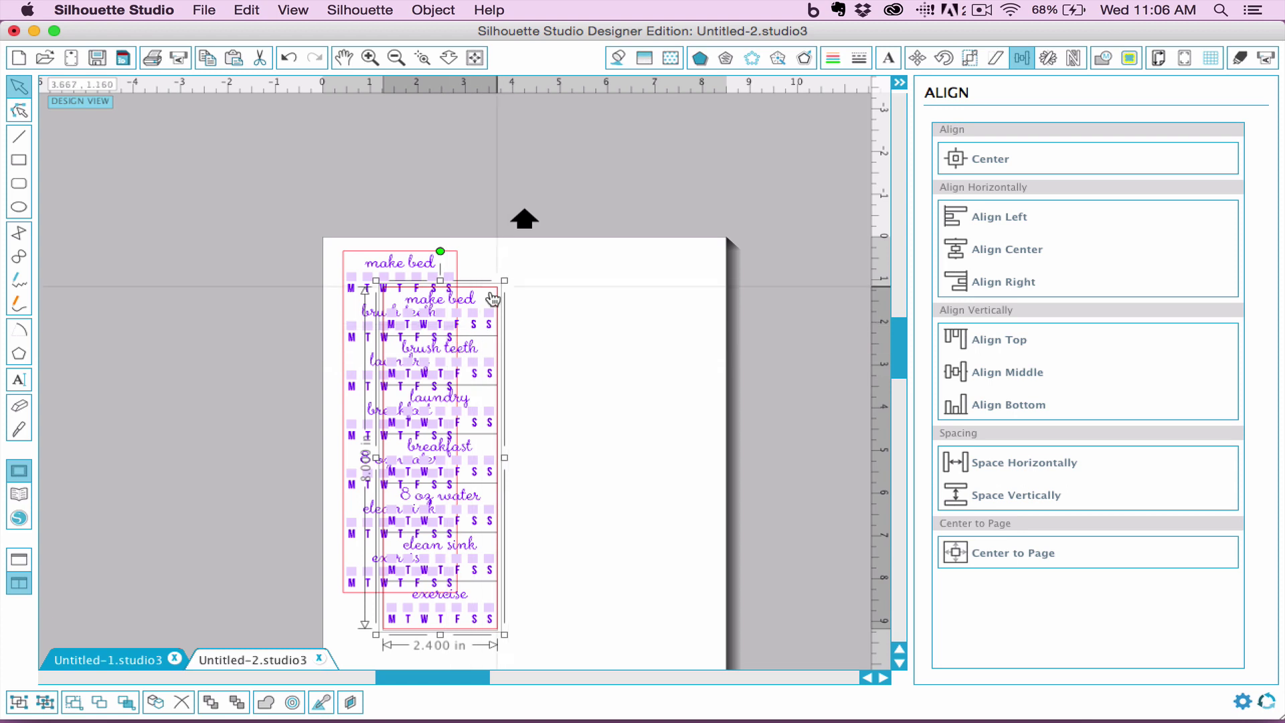
left_click_drag(493, 290, 582, 257)
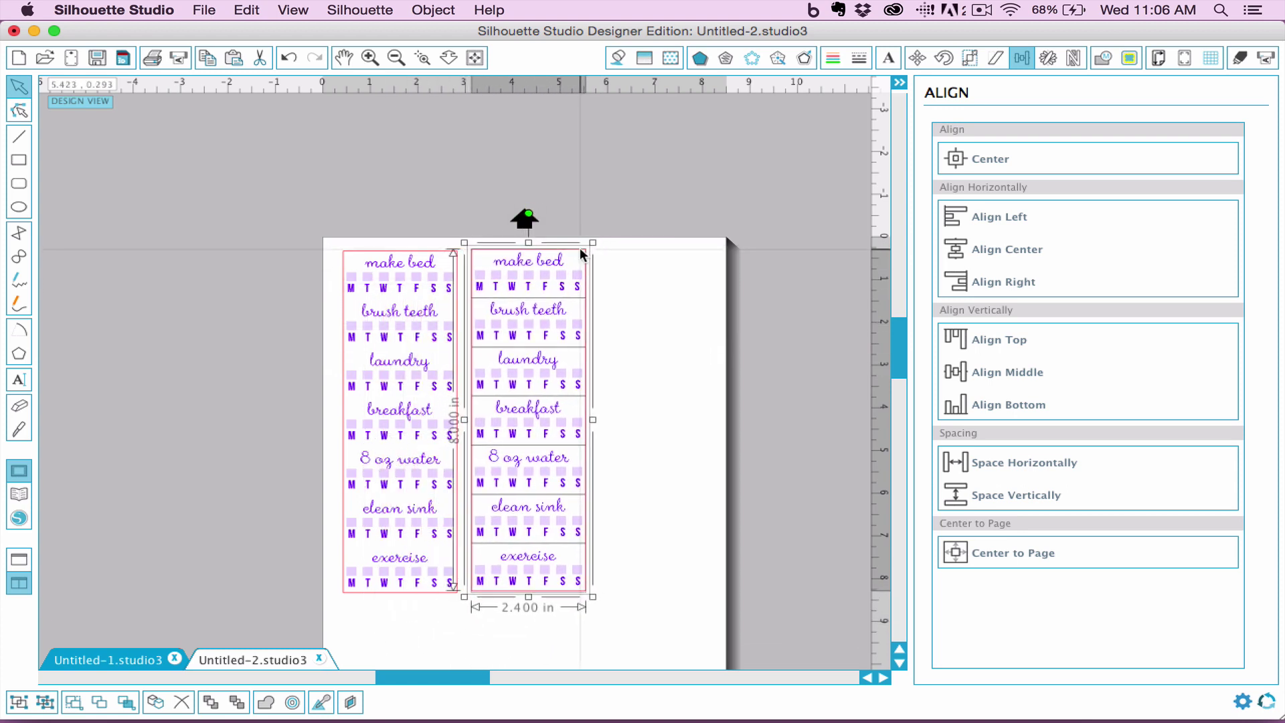
left_click(660, 315)
Duplicate the second chart and place the third copy to its right
left_click(525, 305)
left_click_drag(431, 190, 475, 221)
left_click(654, 586)
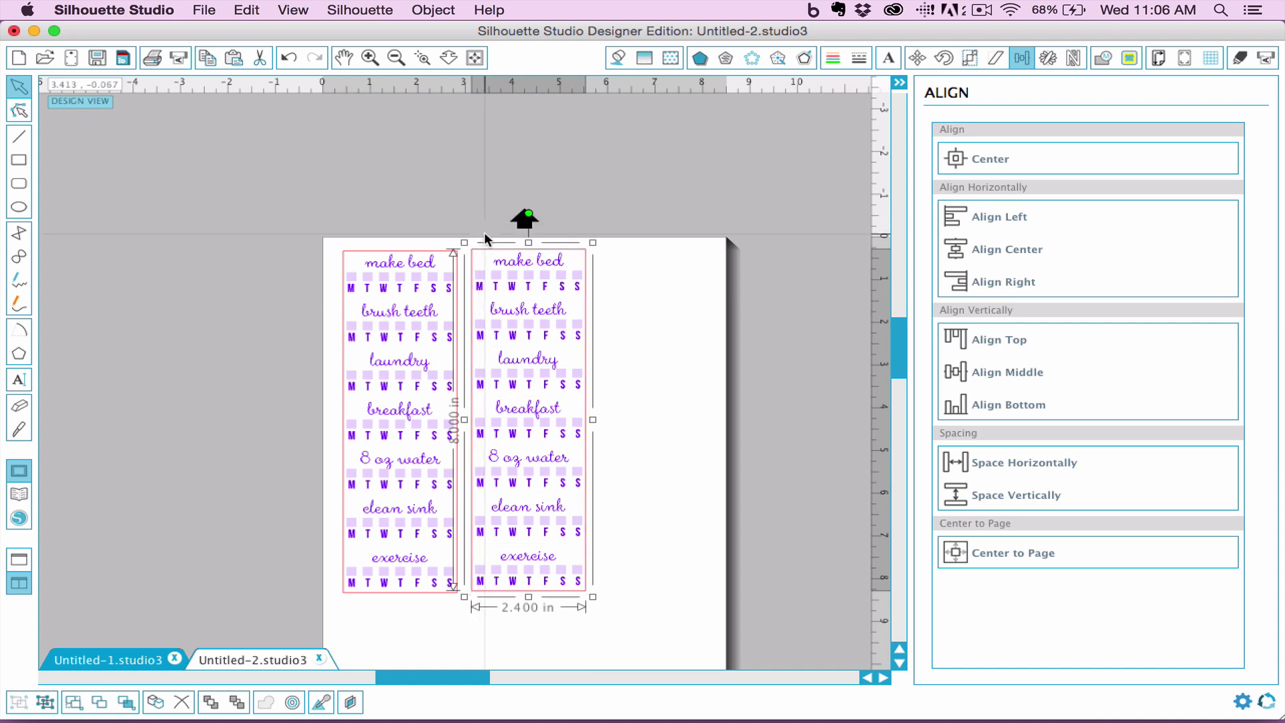
key("ctrl+d")
left_click_drag(579, 418, 675, 381)
scroll(673, 380, "down", 5)
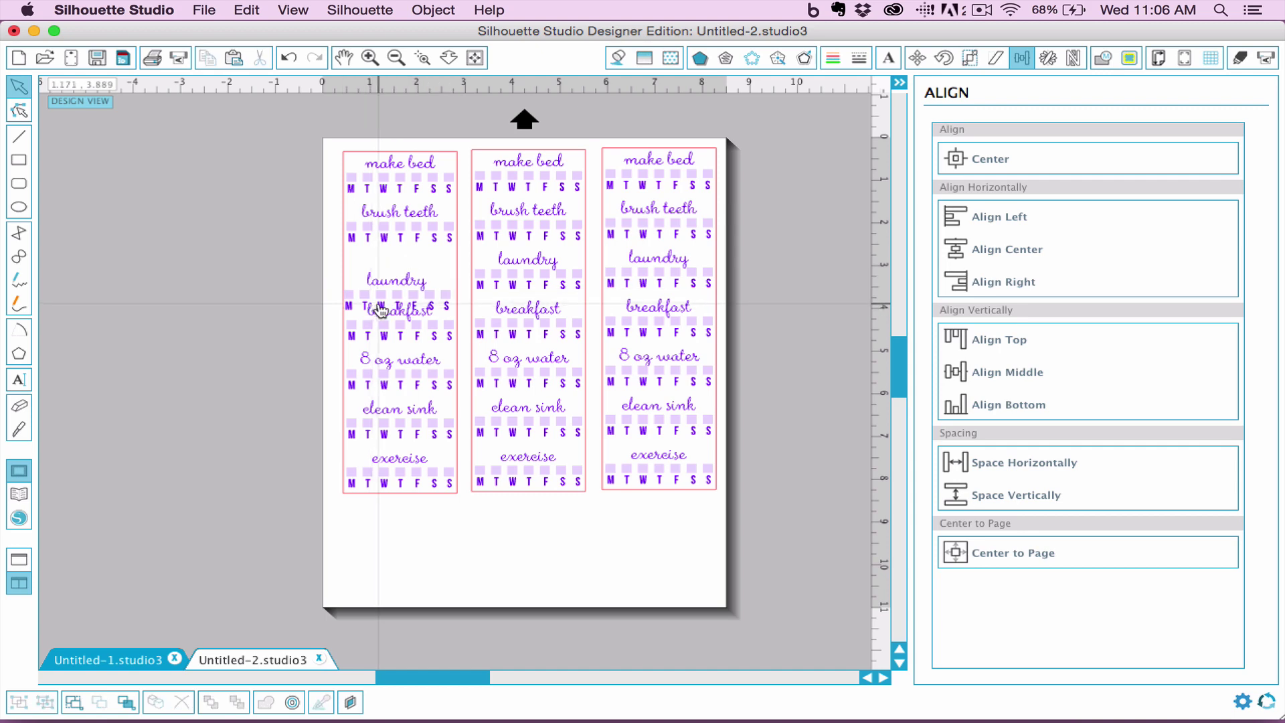
scroll(380, 306, "up", 5)
Select the middle chart, toggle the page grid on and off, and undo an accidental resize
left_click(301, 273)
left_click_drag(285, 231, 468, 620)
left_click_drag(467, 223, 601, 629)
key("super+g")
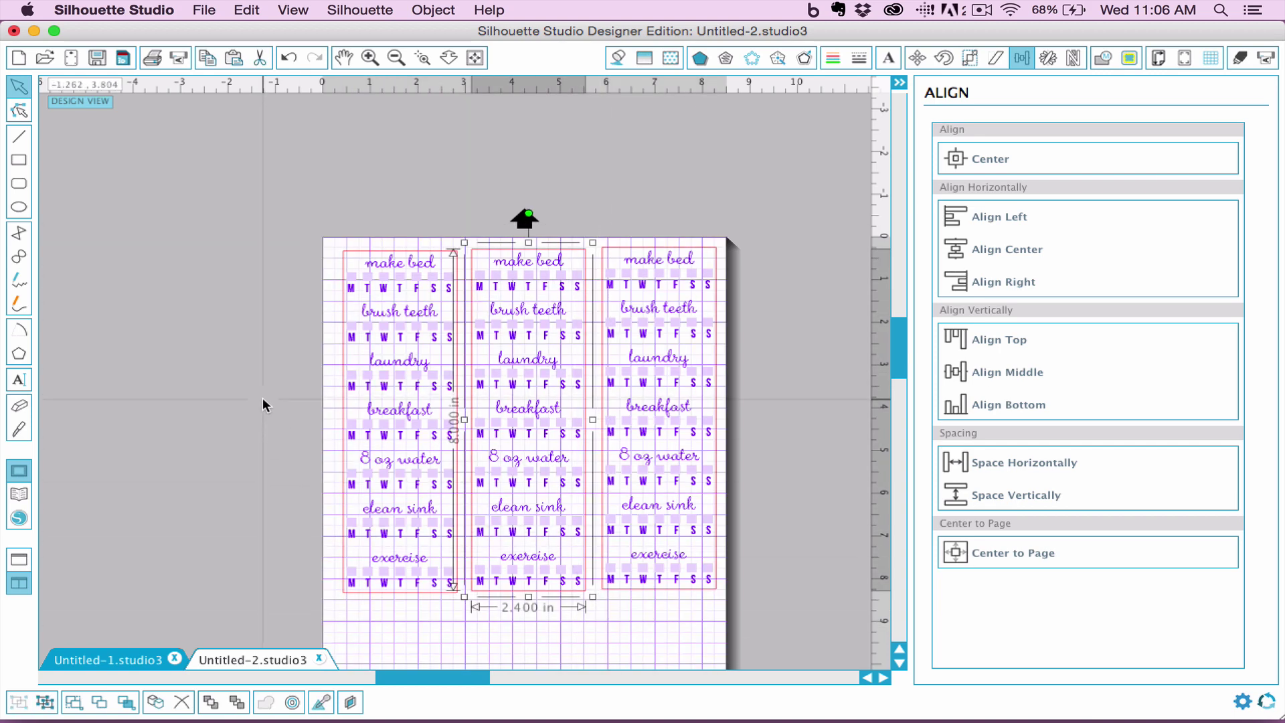
key("super+g")
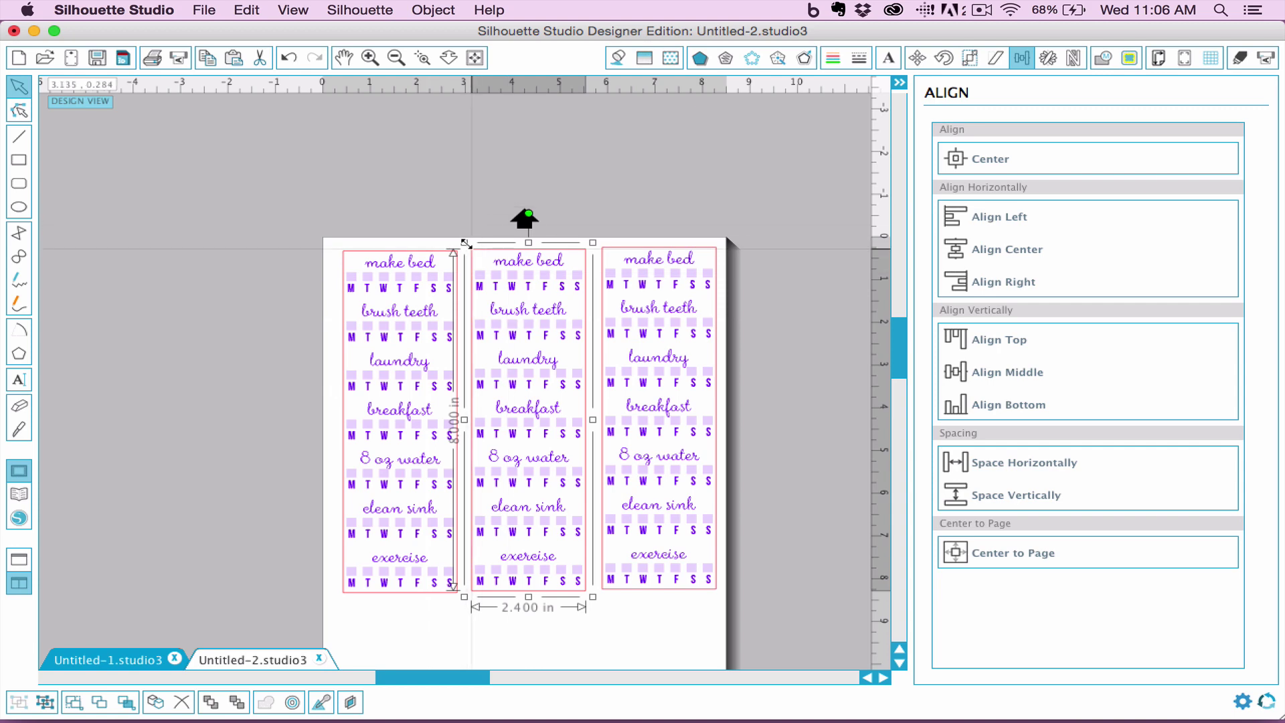
left_click_drag(465, 243, 467, 214)
key("super+z")
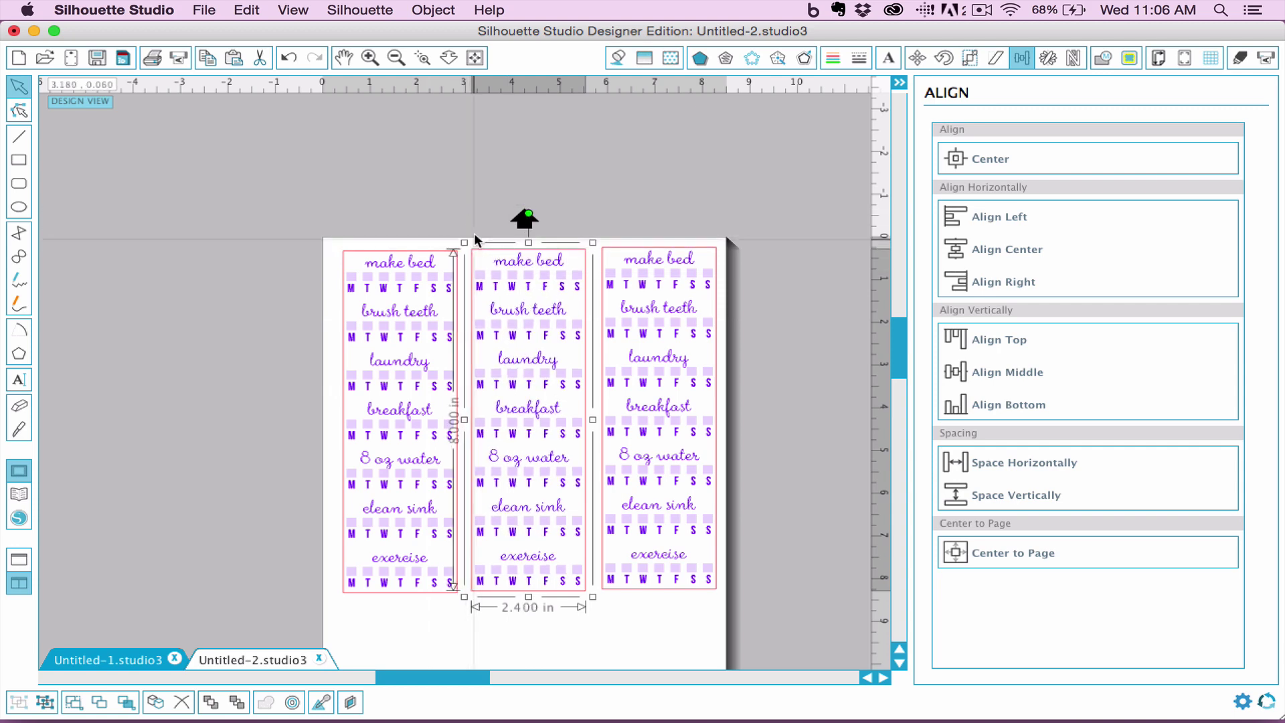
Align the bottoms of all three bookmark charts
left_click_drag(462, 217, 598, 613)
left_click_drag(272, 119, 718, 675)
left_click(1007, 408)
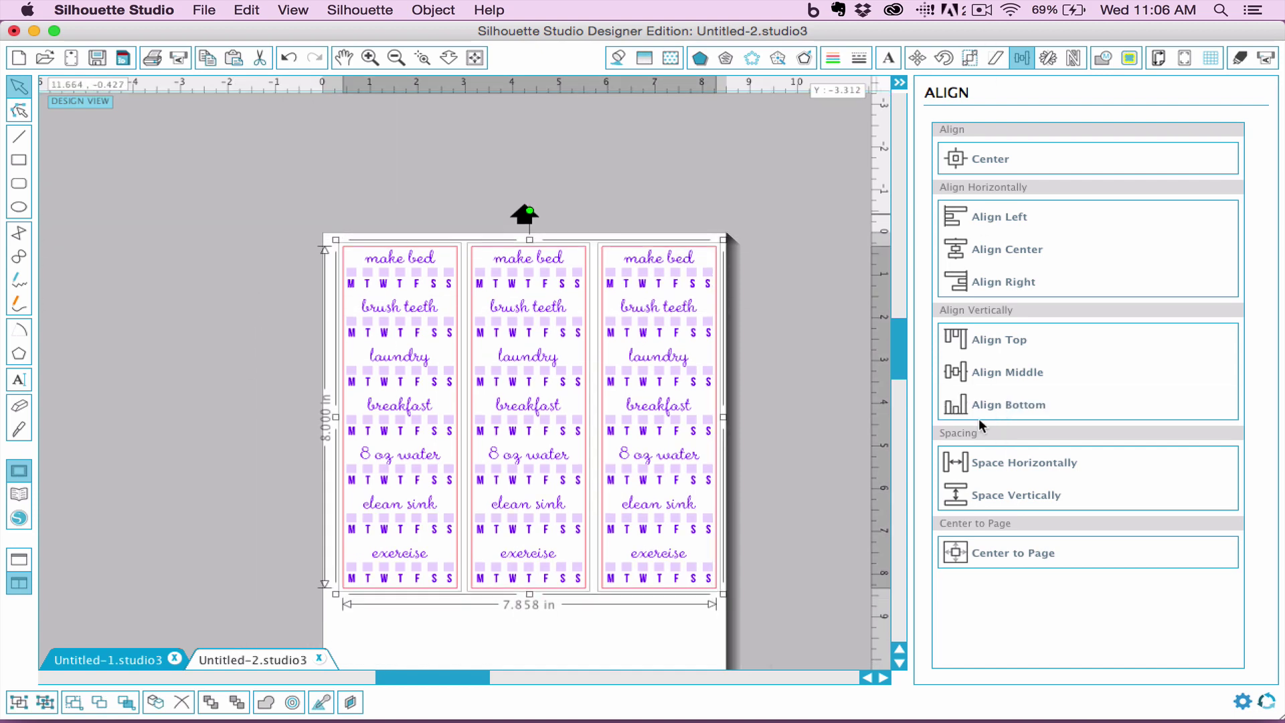
left_click(802, 451)
scroll(802, 451, "down", 2)
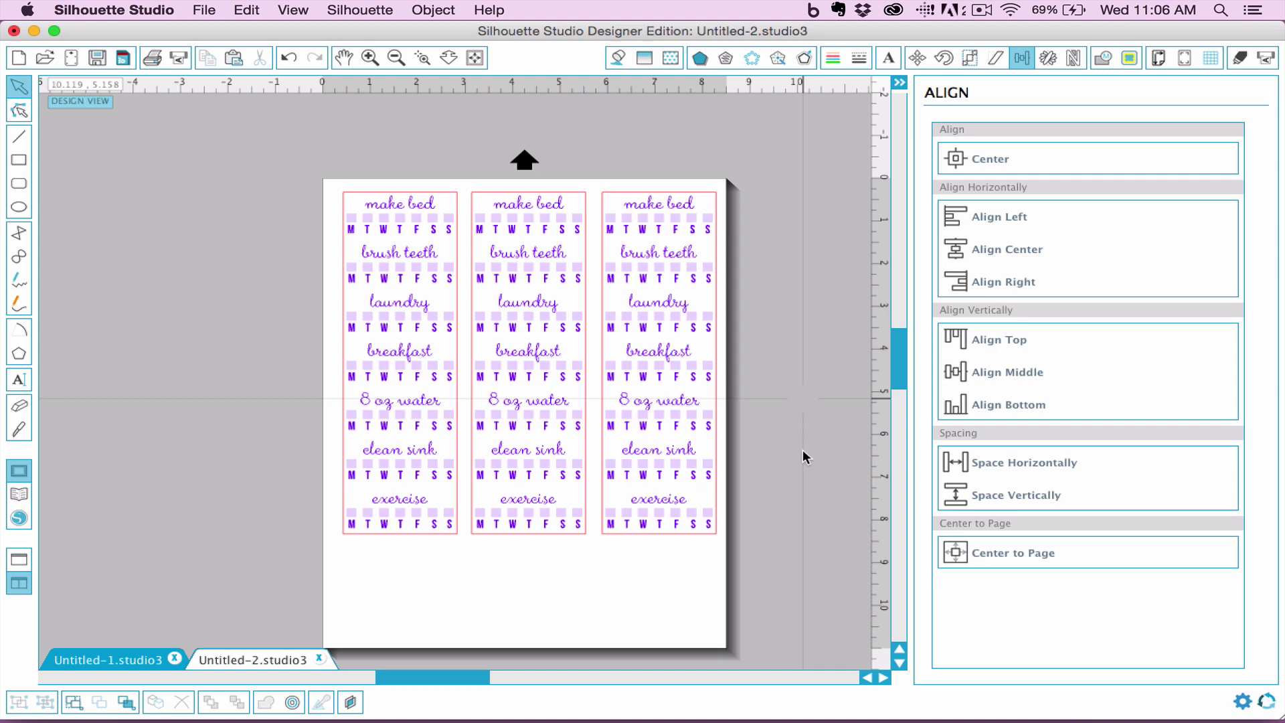
Cancel the print dialog, then show line colour options for the left bookmark's border
left_click(158, 63)
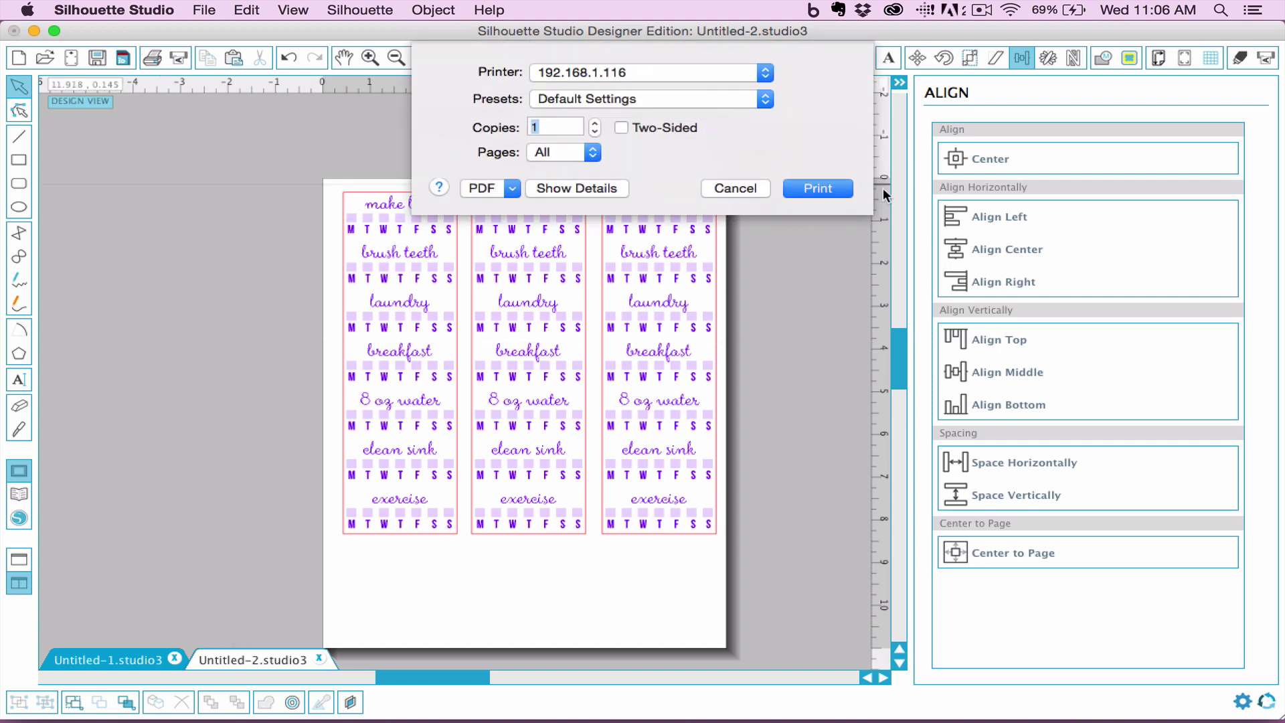
left_click(735, 188)
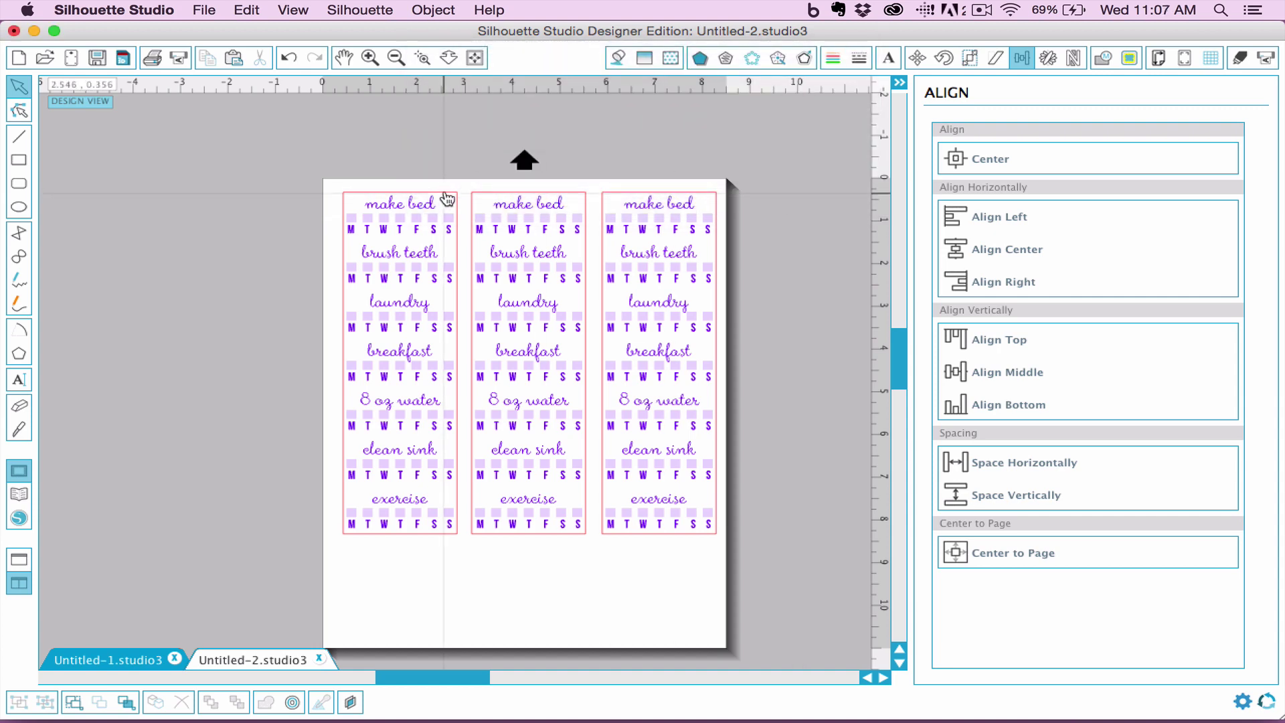
left_click(446, 198)
left_click(834, 65)
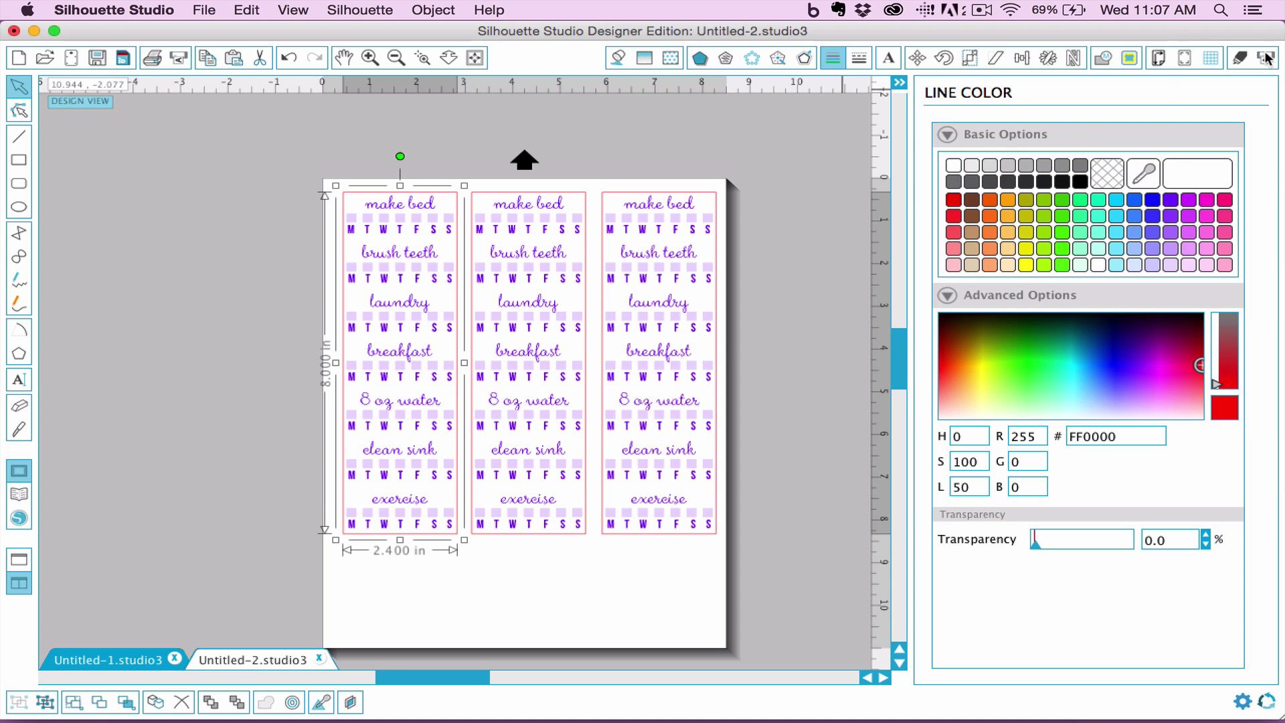
Set the left, middle and right bookmark borders to No Cut in Cut Settings
left_click(1241, 60)
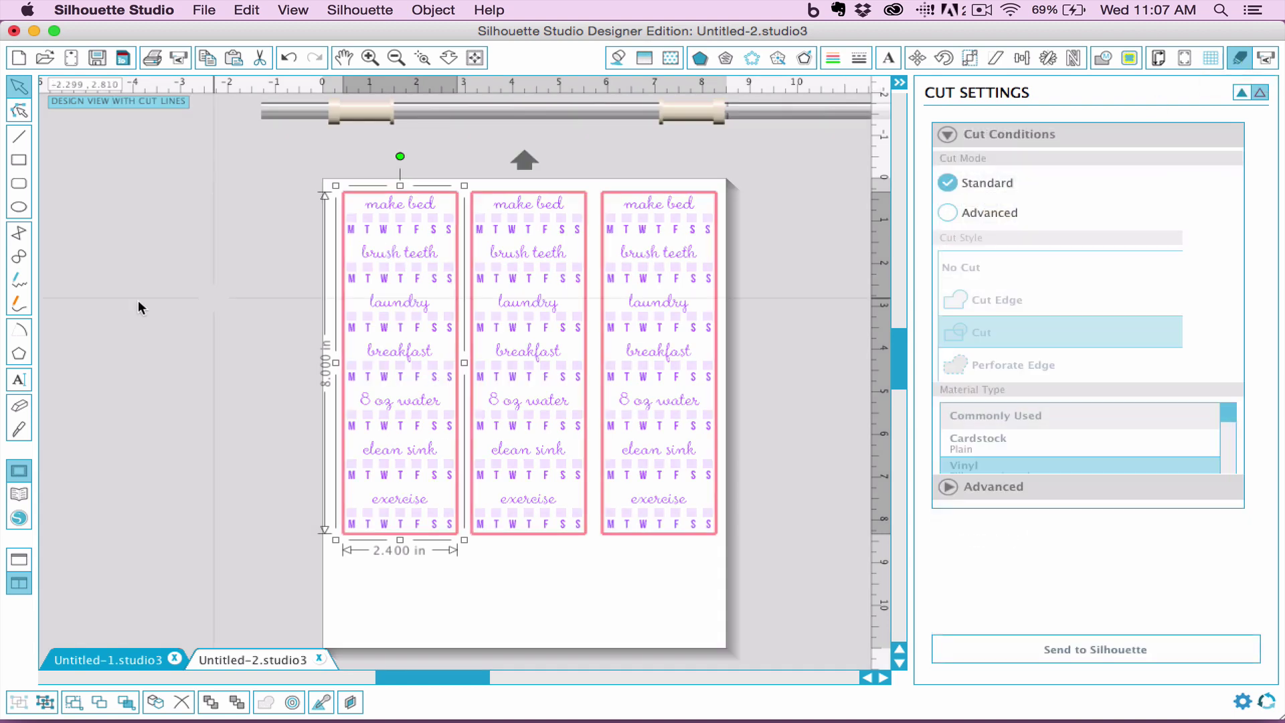
left_click(241, 212)
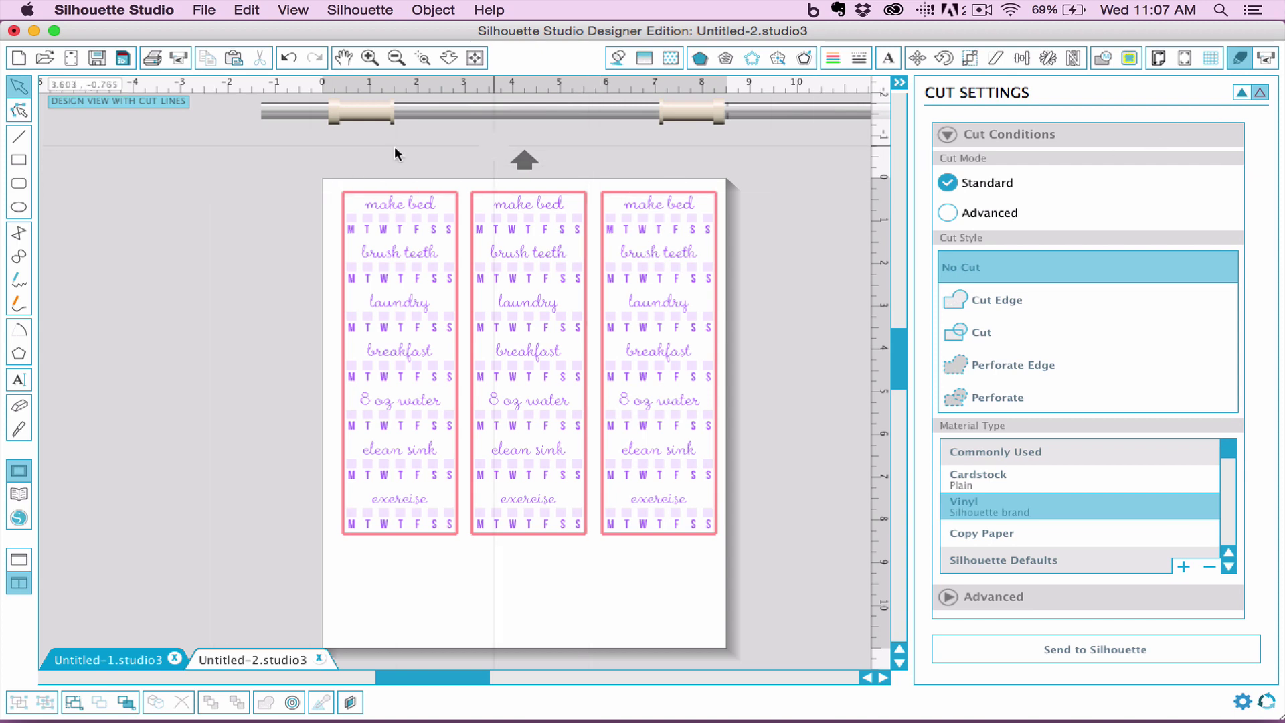
left_click_drag(266, 136, 860, 640)
left_click(774, 499)
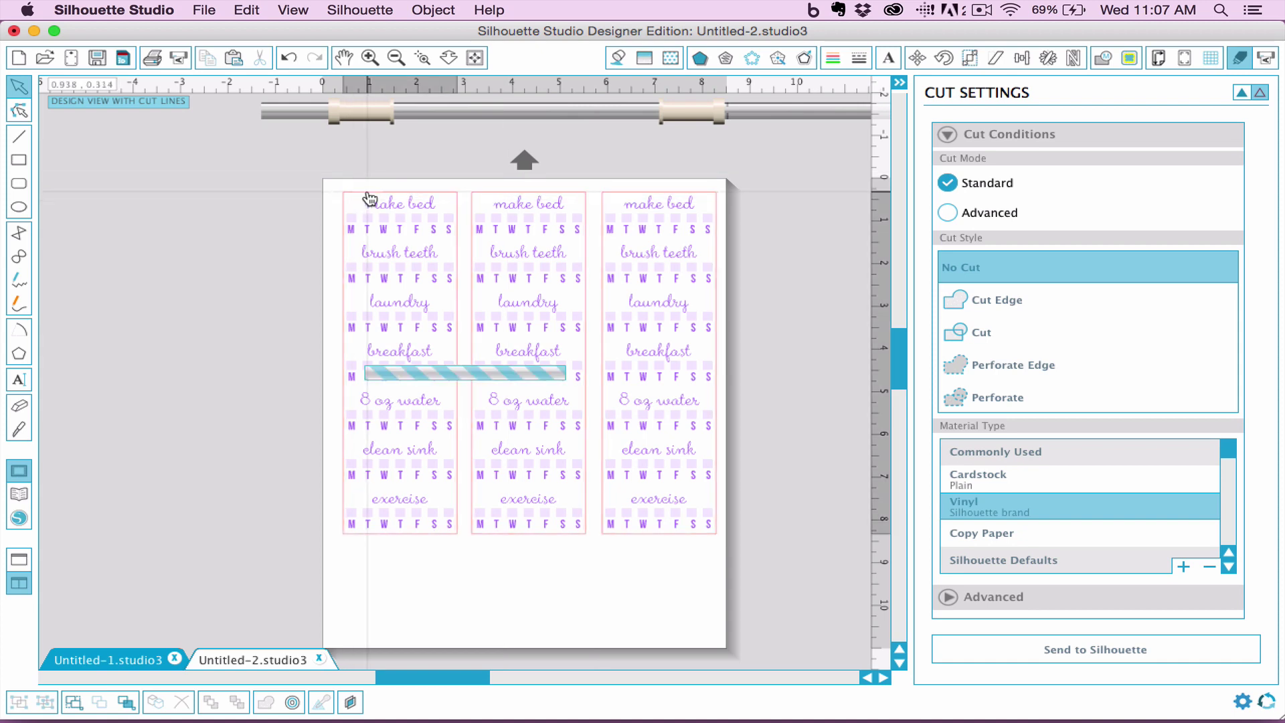
left_click(367, 198)
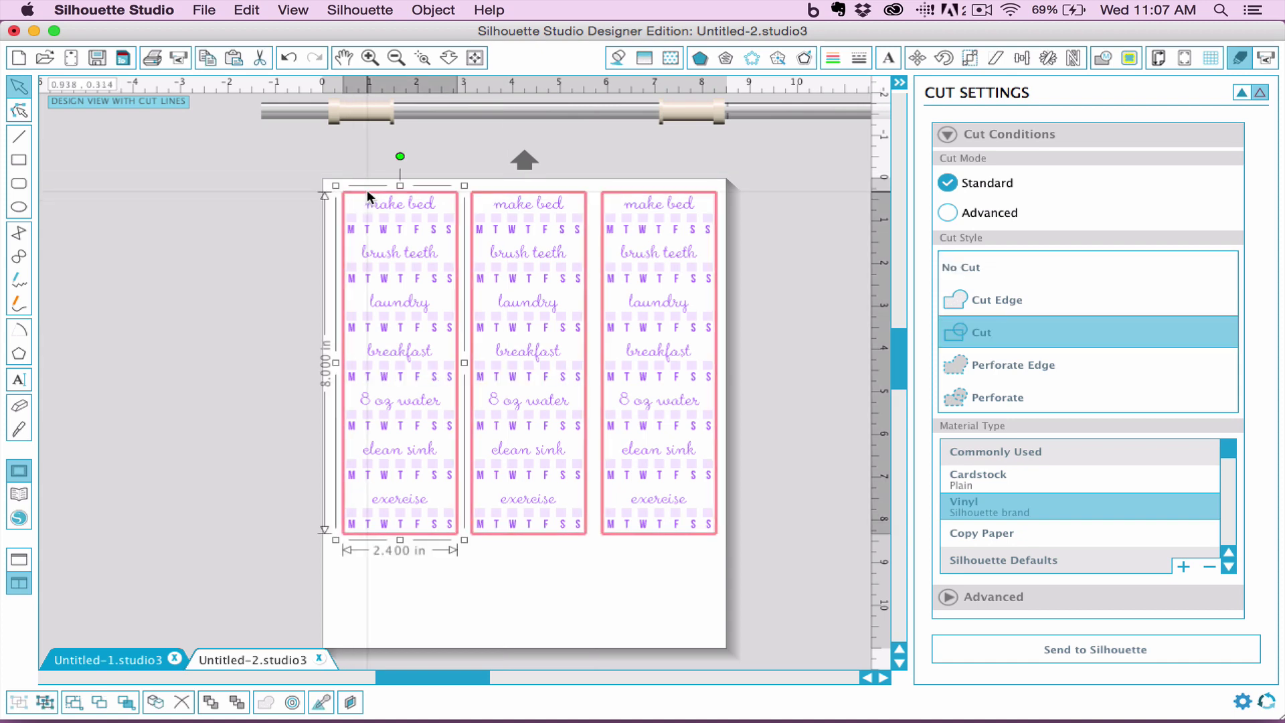
left_click(1018, 278)
left_click(579, 201)
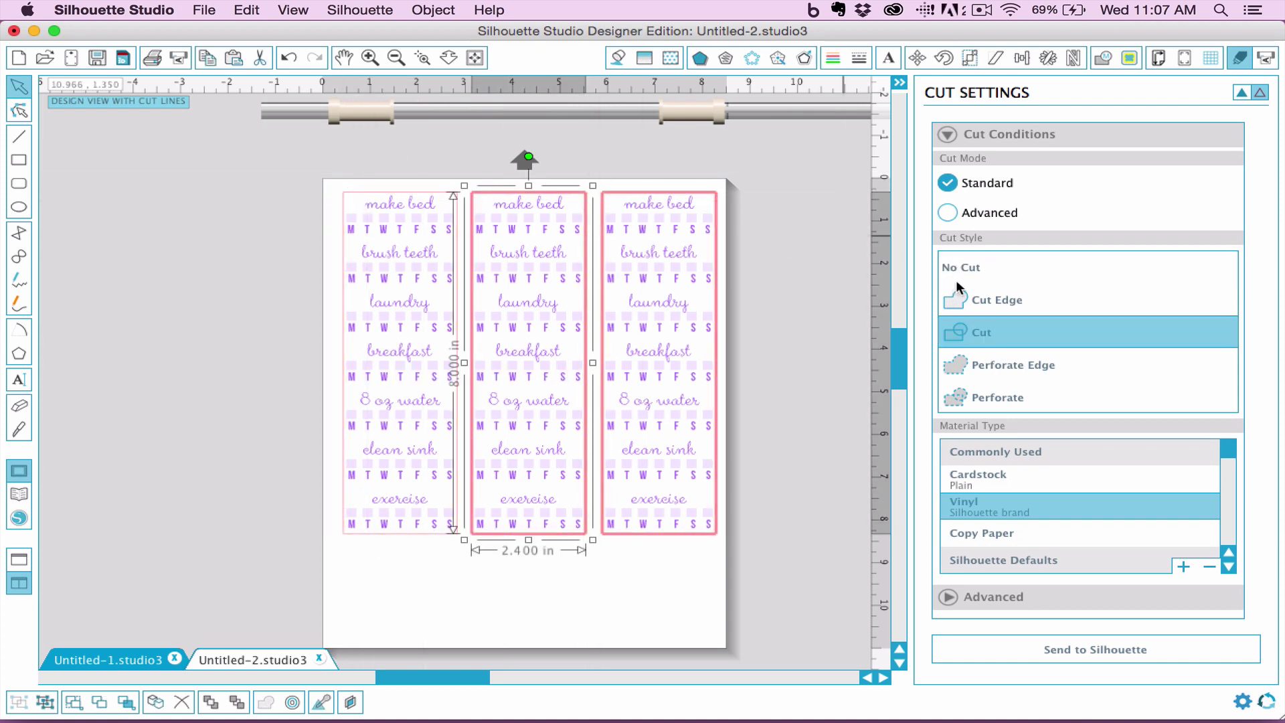
left_click(958, 276)
left_click(714, 201)
left_click(991, 267)
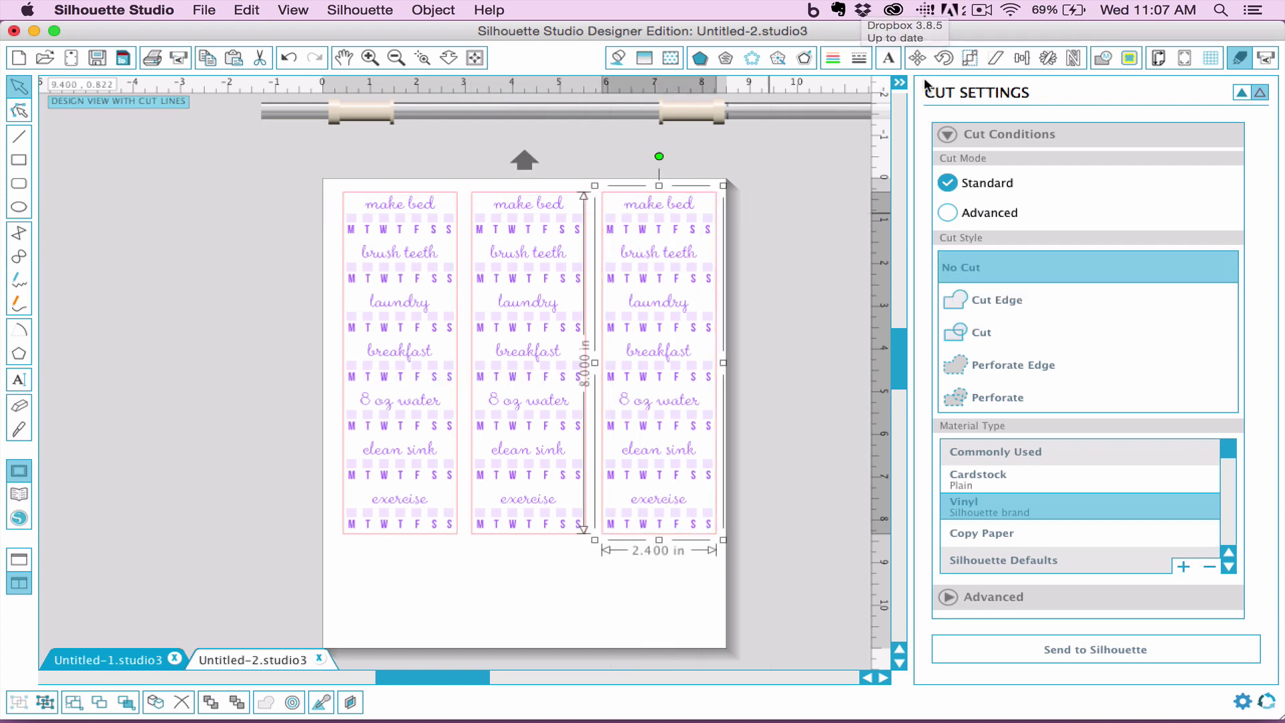
Give the right, middle and left bookmark borders a transparent line colour
left_click(854, 56)
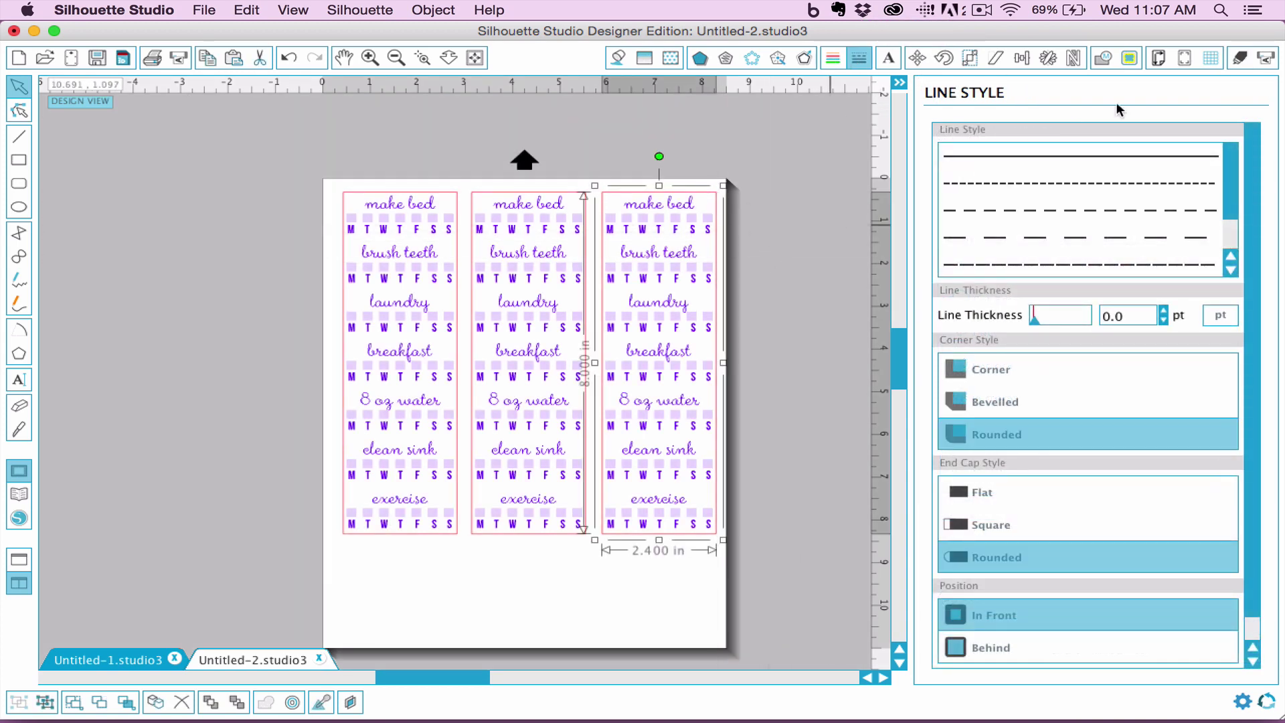
left_click(833, 58)
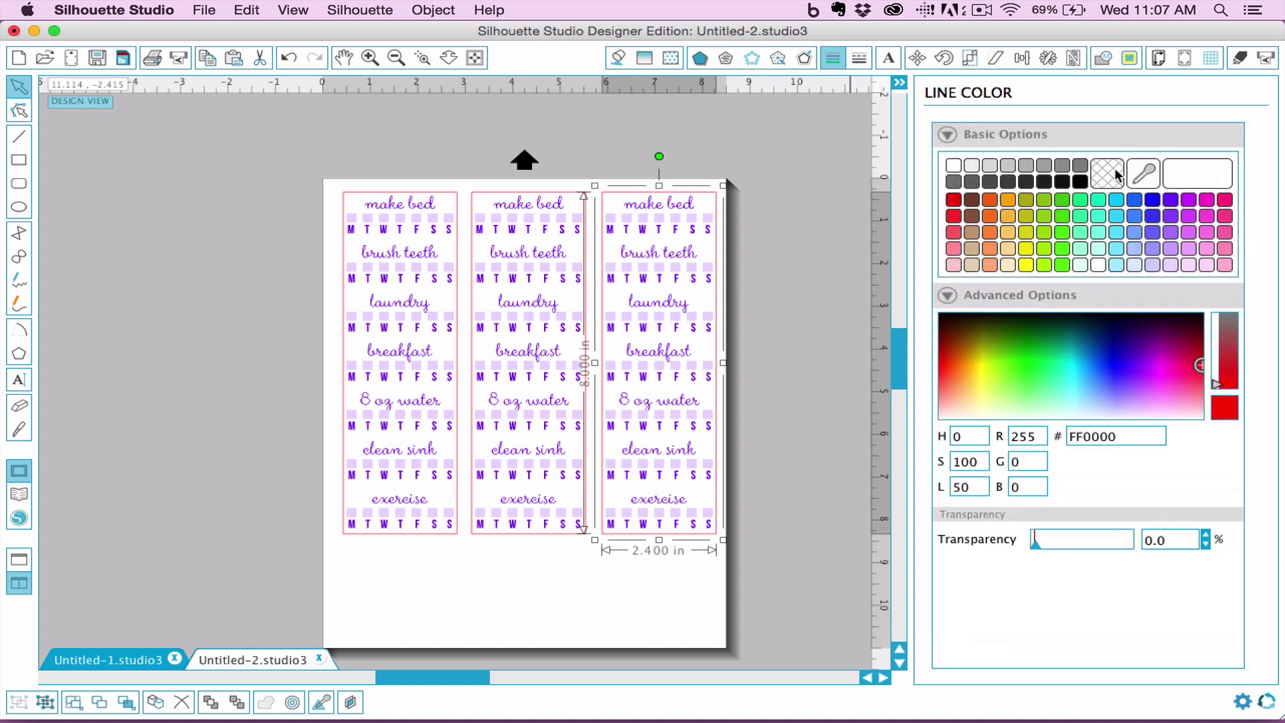
left_click(1116, 176)
left_click(559, 198)
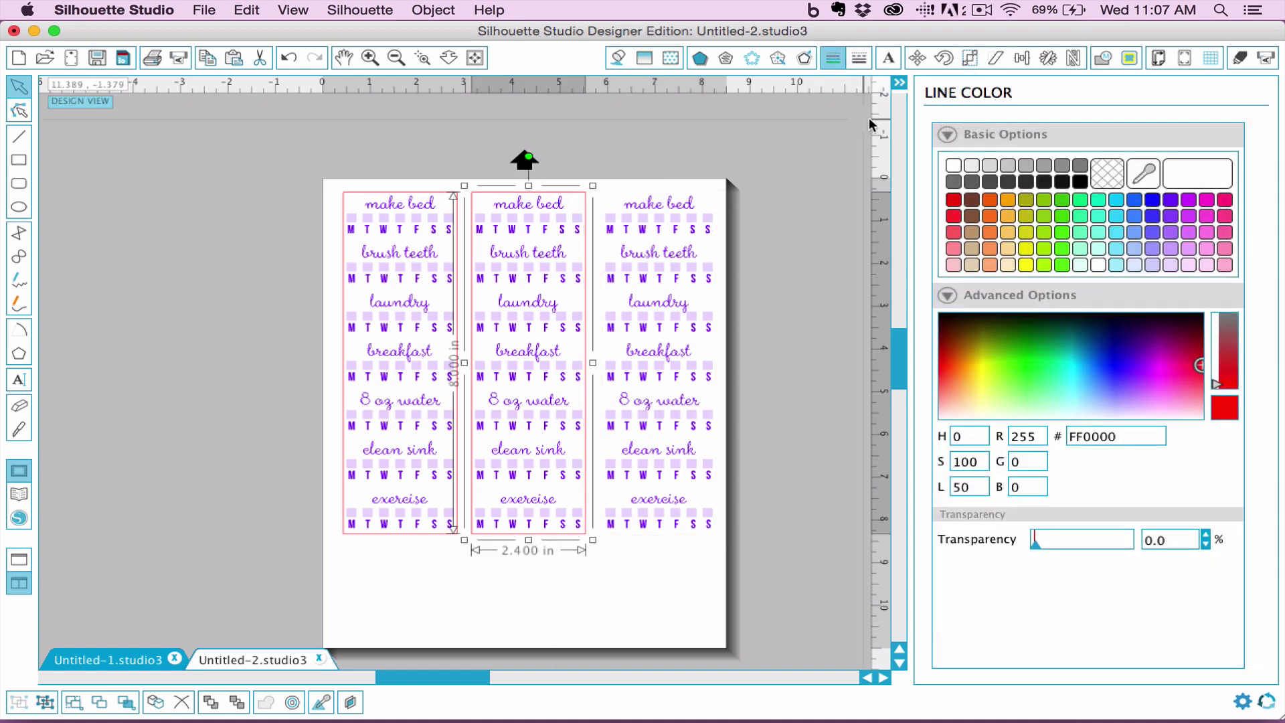
left_click(1109, 188)
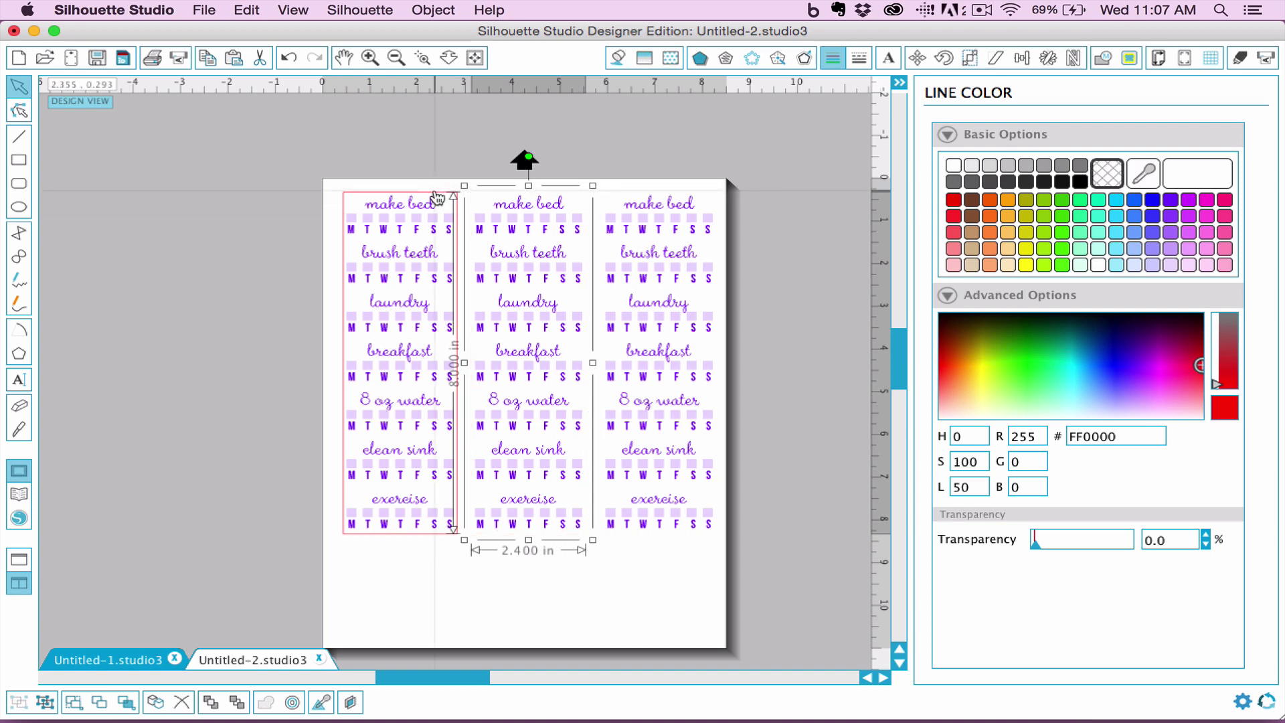
left_click(435, 193)
left_click(1123, 181)
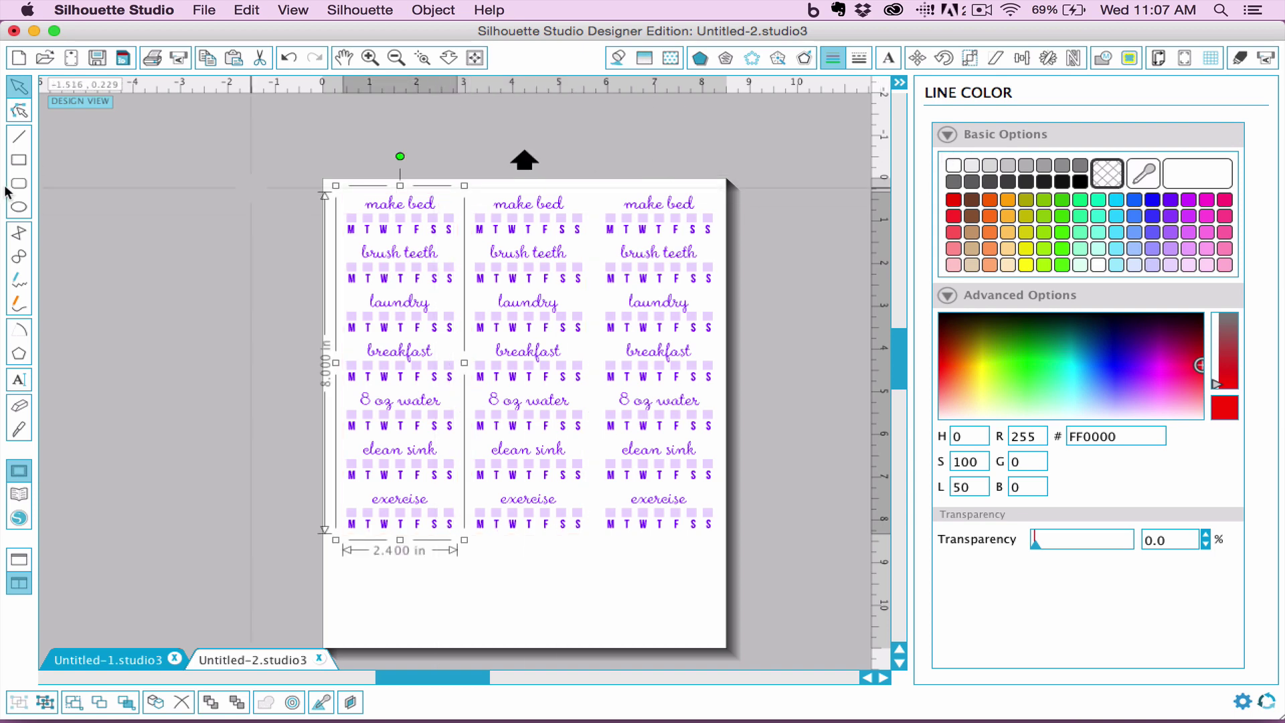
left_click(302, 207)
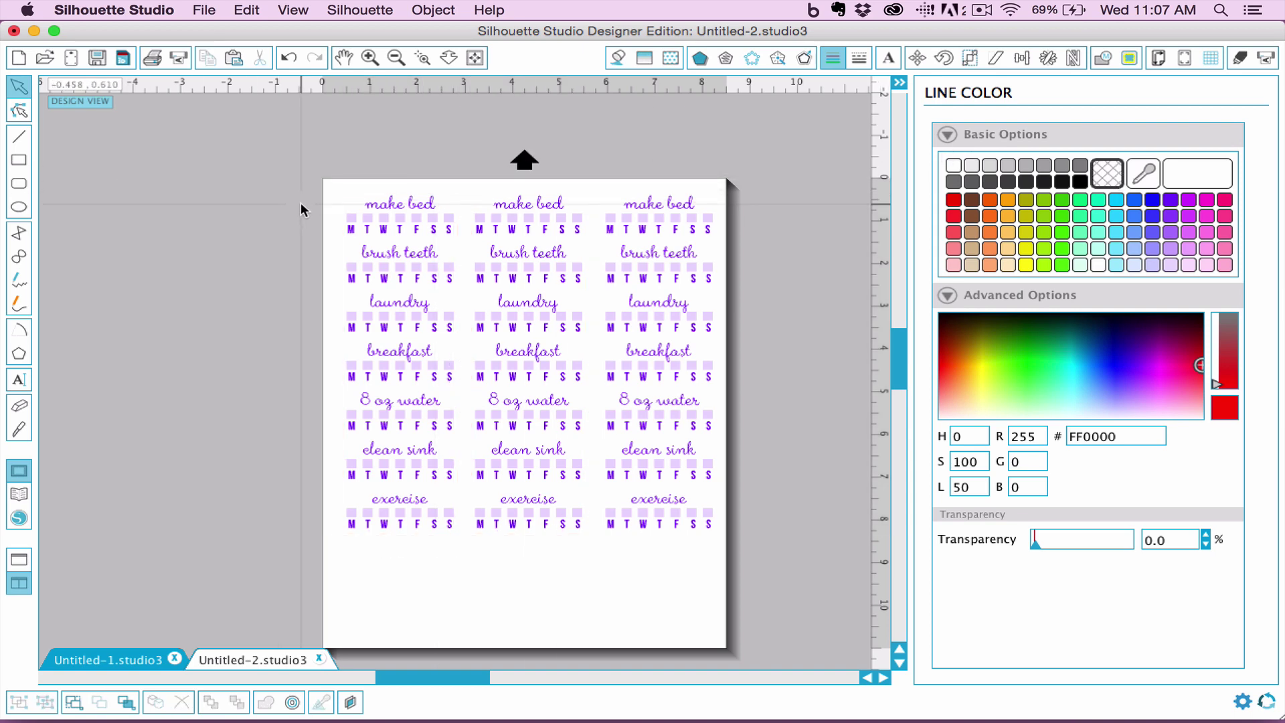